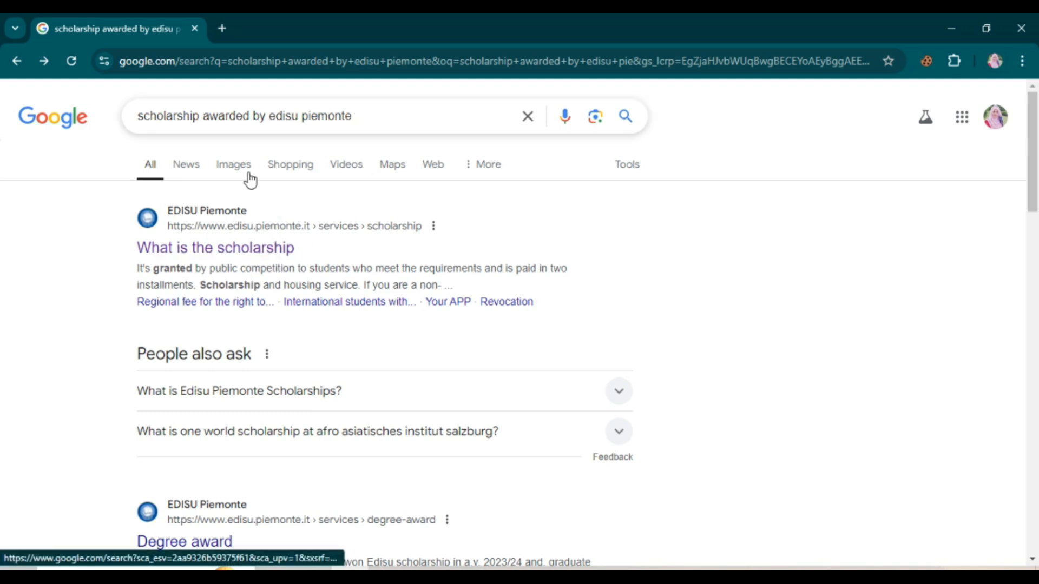
# Open the EDISU Piemonte 'What is the scholarship' result from the Google search results.
pyautogui.scroll(-8, 258, 333)
pyautogui.scroll(8, 262, 336)
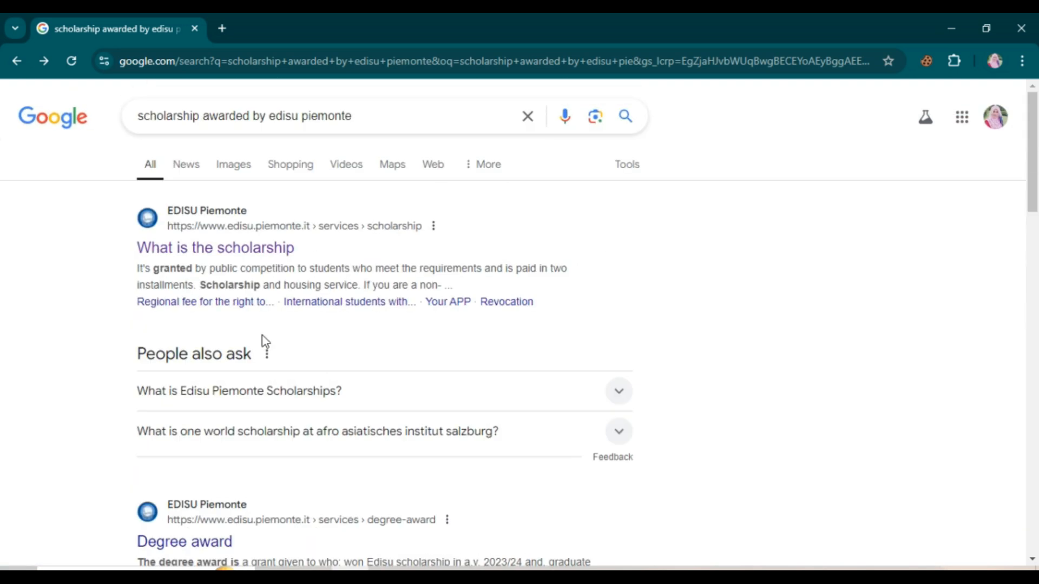
pyautogui.click(184, 253)
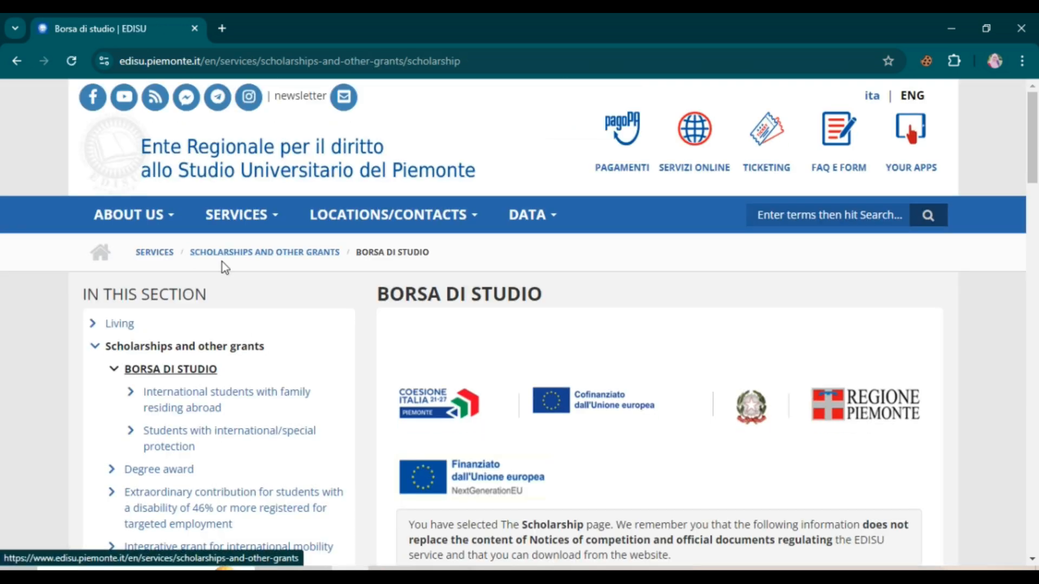
# Highlight the 'What is the scholarship' heading, its money definition and the two-installment competition sentence.
pyautogui.moveTo(213, 243)
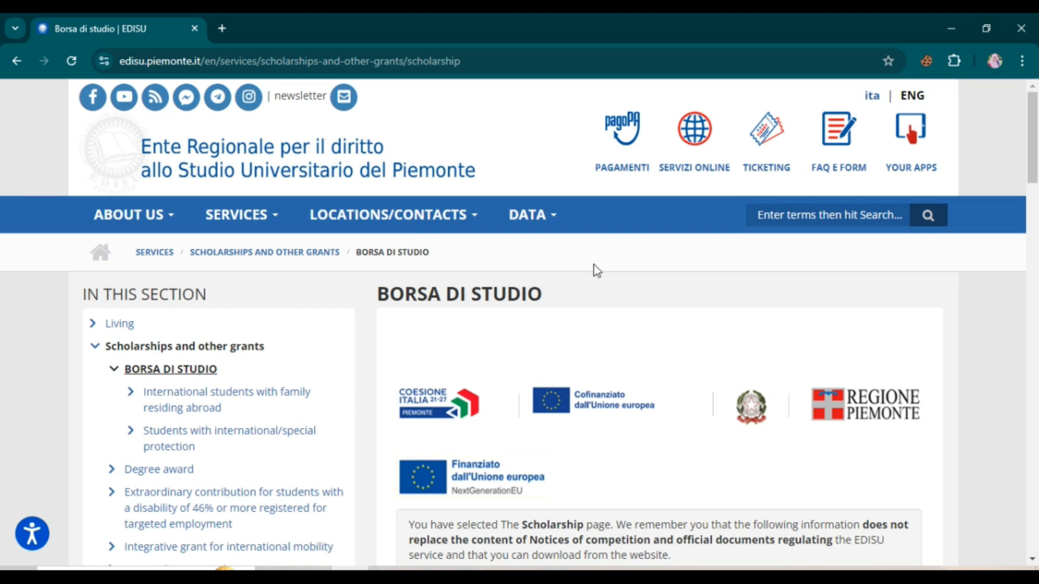
pyautogui.scroll(-2, 593, 268)
pyautogui.scroll(-3, 593, 264)
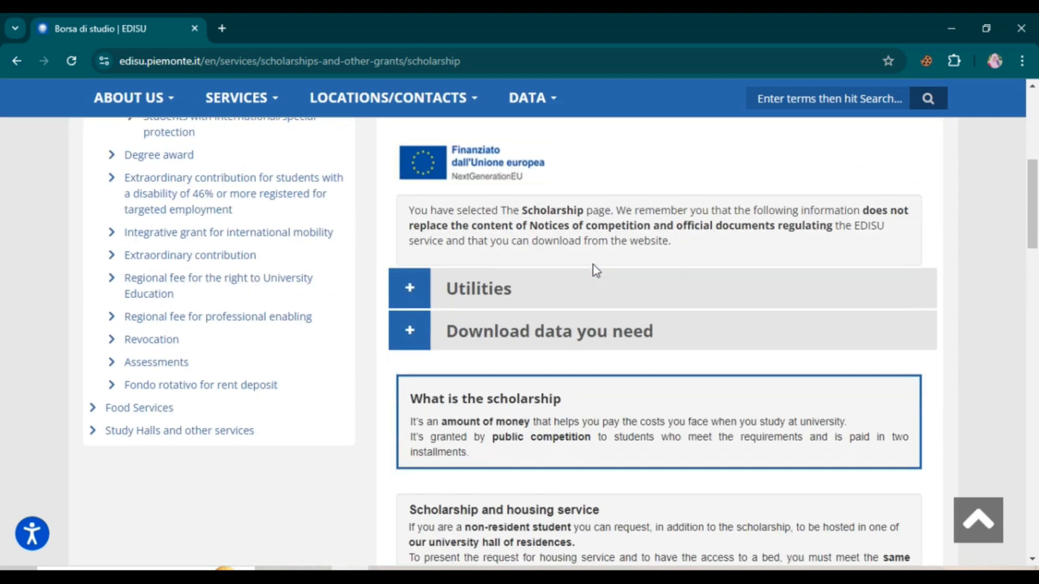
pyautogui.scroll(-1, 595, 273)
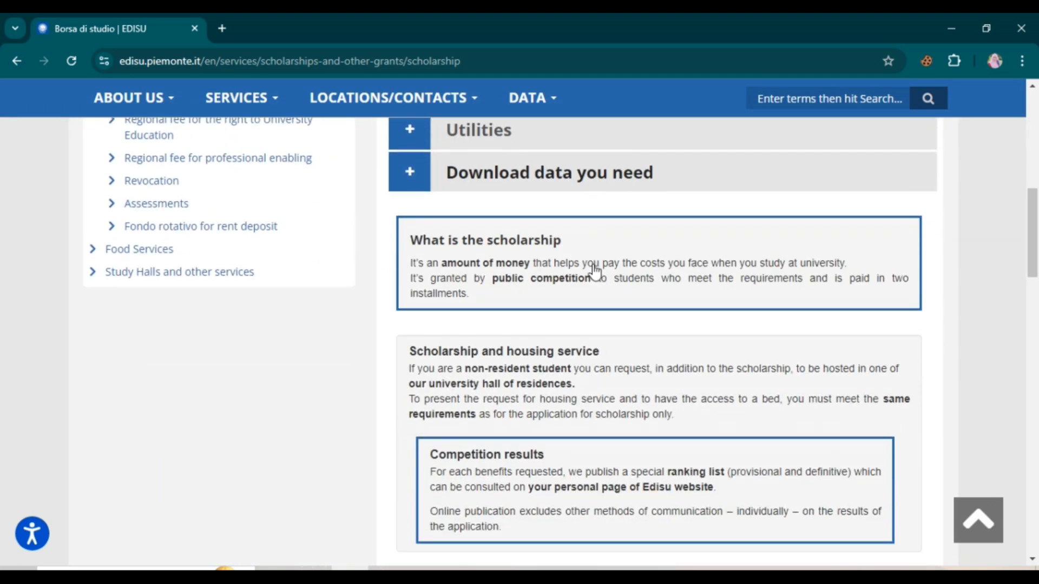
pyautogui.scroll(-1, 534, 248)
pyautogui.moveTo(420, 238); pyautogui.dragTo(551, 240)
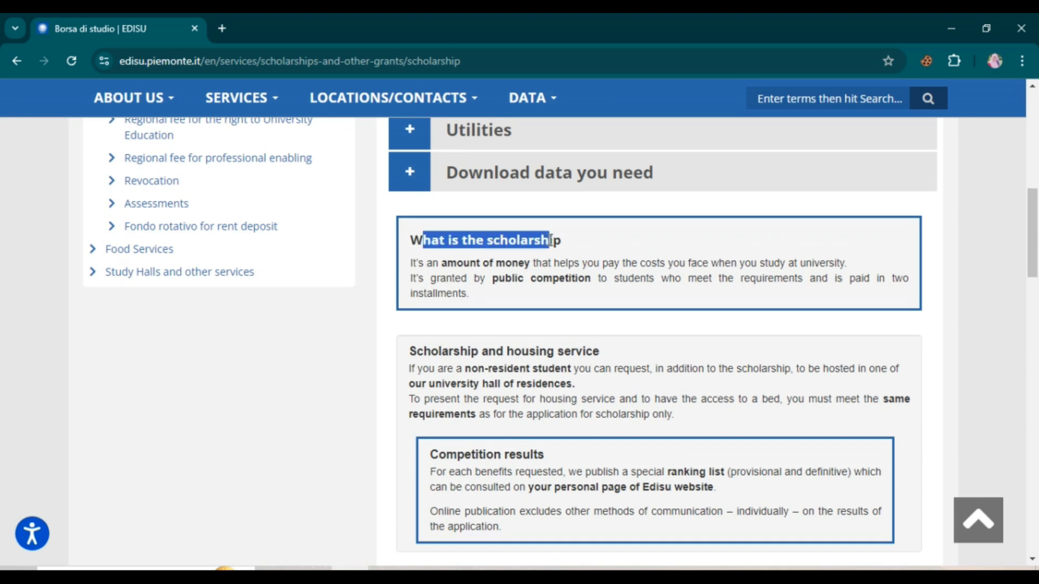
pyautogui.moveTo(412, 263); pyautogui.dragTo(855, 266)
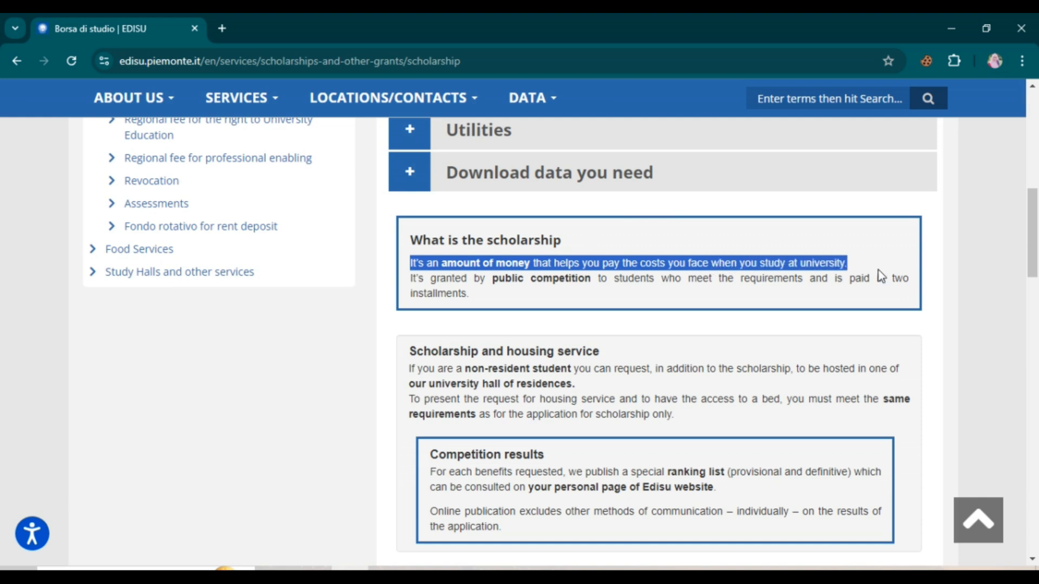
pyautogui.moveTo(416, 281); pyautogui.dragTo(898, 292)
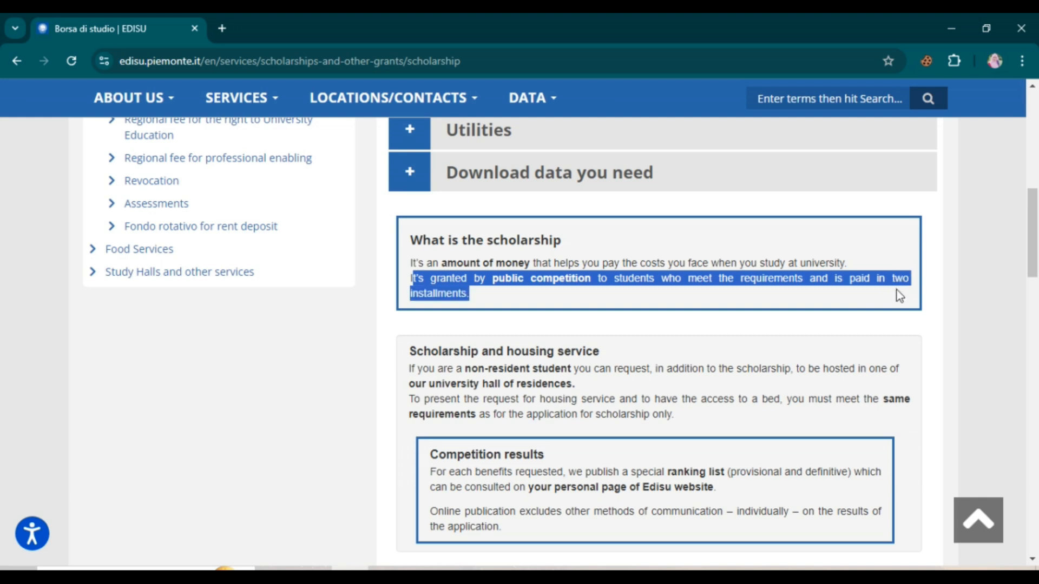
# Highlight the housing offer for non-resident students and where competition ranking lists are consulted.
pyautogui.scroll(-1, 779, 295)
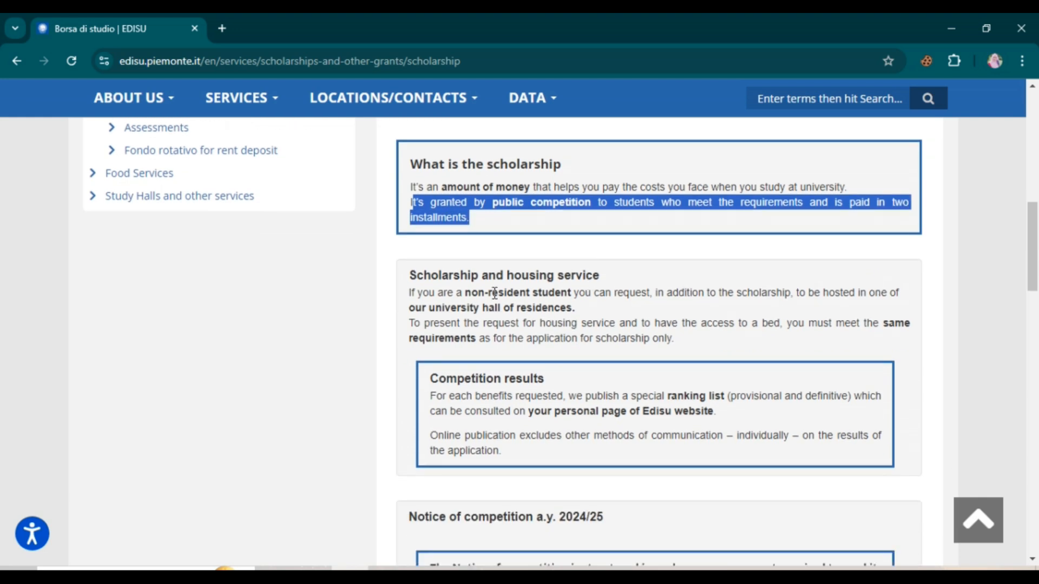
pyautogui.moveTo(507, 280); pyautogui.dragTo(599, 278)
pyautogui.moveTo(422, 292); pyautogui.dragTo(678, 311)
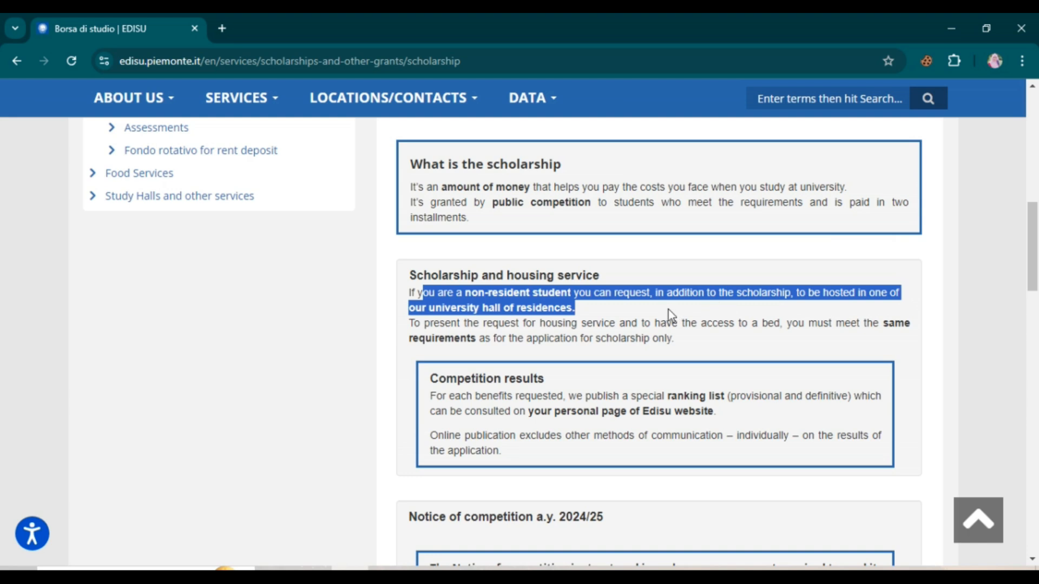
pyautogui.scroll(-1, 668, 309)
pyautogui.moveTo(429, 303); pyautogui.dragTo(526, 318)
pyautogui.moveTo(421, 323); pyautogui.dragTo(727, 325)
pyautogui.moveTo(432, 348); pyautogui.dragTo(693, 340)
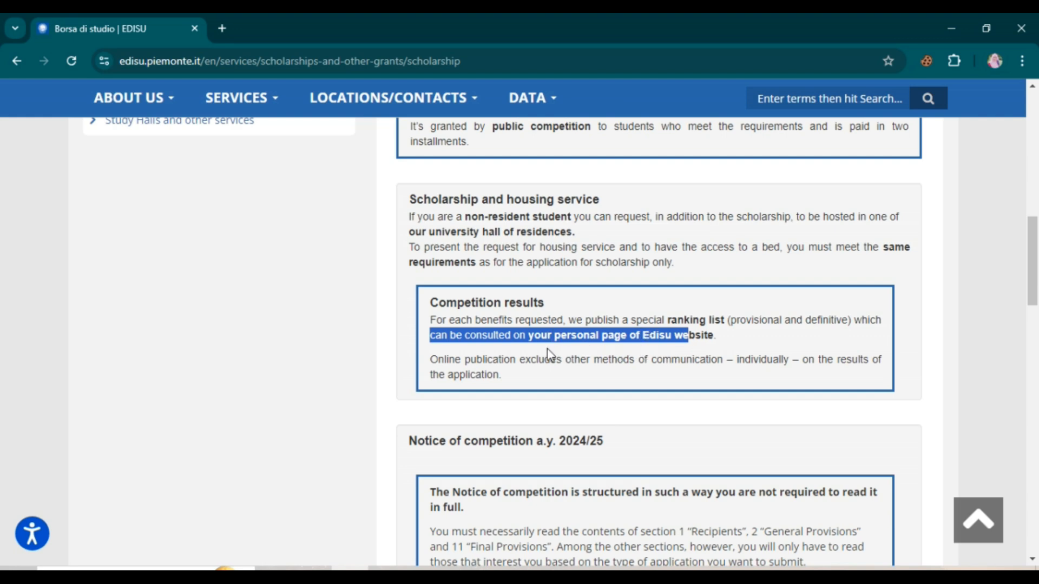
pyautogui.scroll(-10, 531, 378)
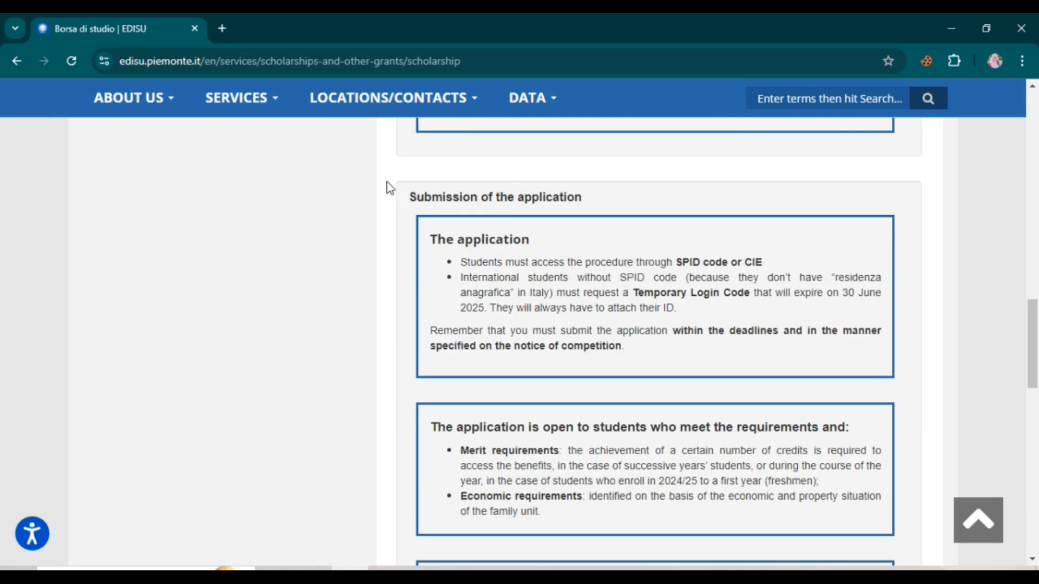
pyautogui.moveTo(407, 192); pyautogui.dragTo(628, 211)
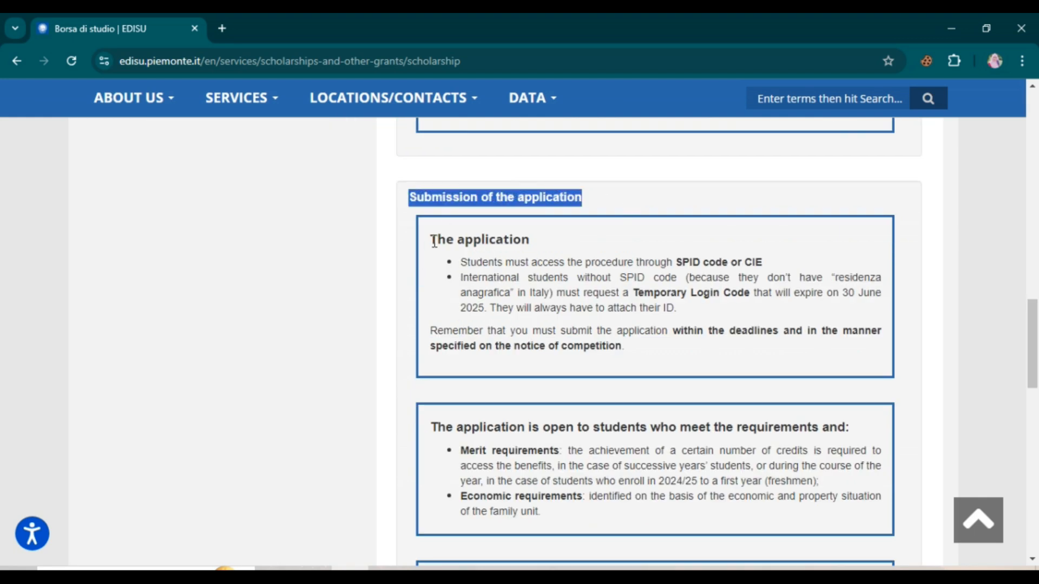
pyautogui.moveTo(433, 241); pyautogui.dragTo(540, 255)
pyautogui.moveTo(460, 264); pyautogui.dragTo(736, 265)
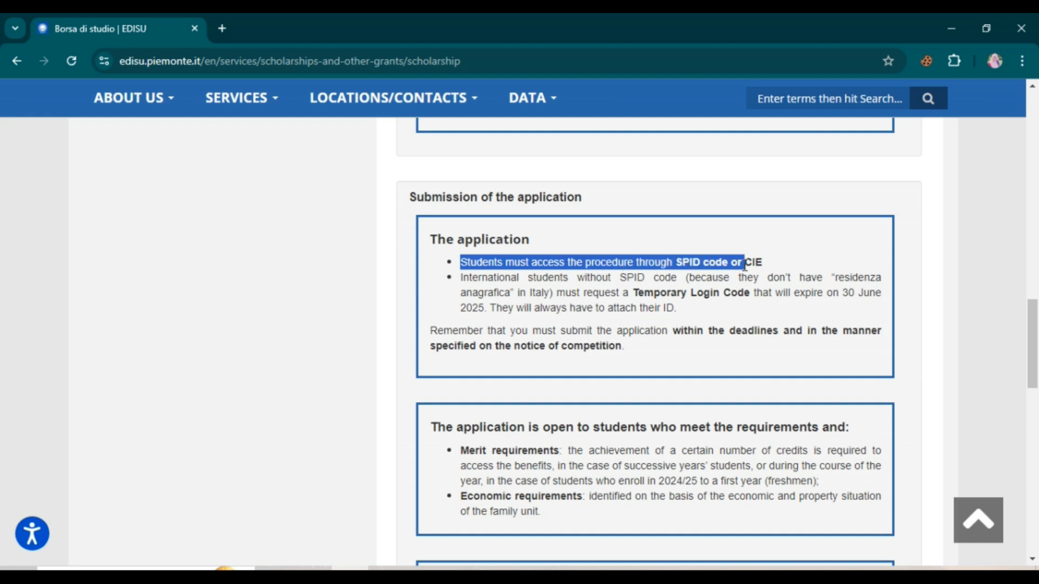
pyautogui.moveTo(462, 279); pyautogui.dragTo(771, 309)
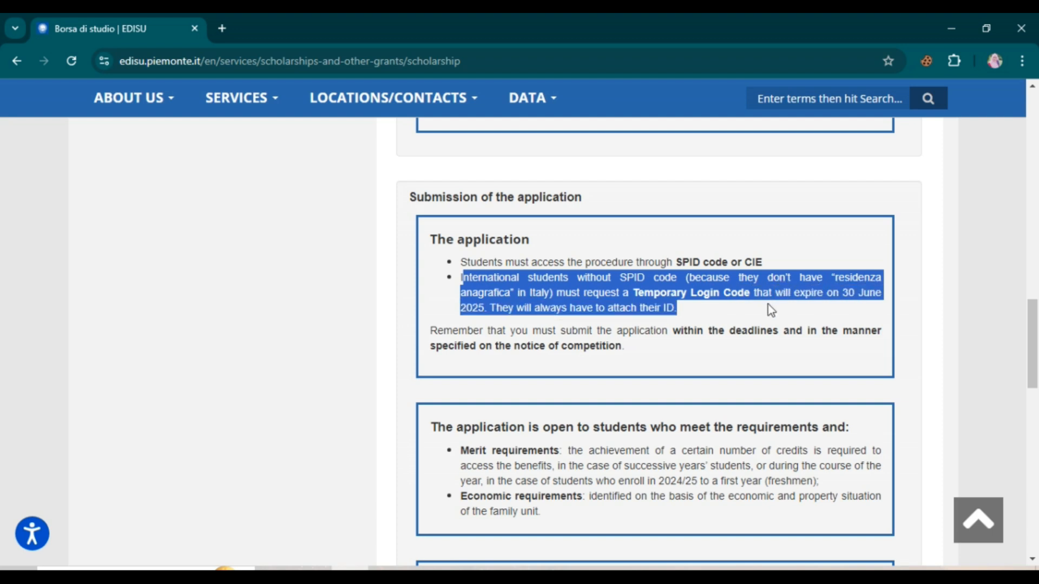
pyautogui.moveTo(431, 427); pyautogui.dragTo(851, 430)
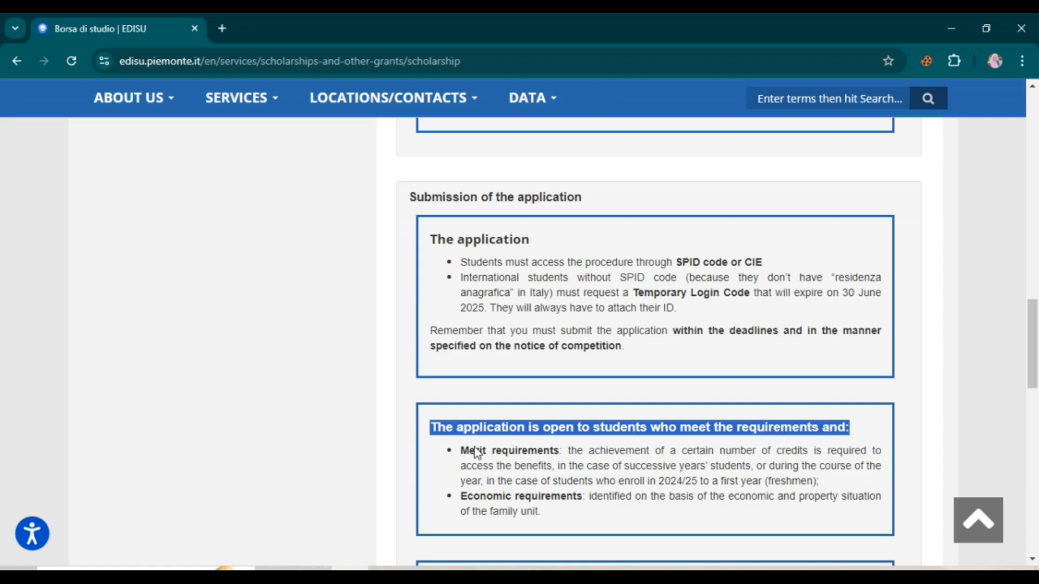
pyautogui.moveTo(462, 450); pyautogui.dragTo(759, 483)
pyautogui.click(577, 451)
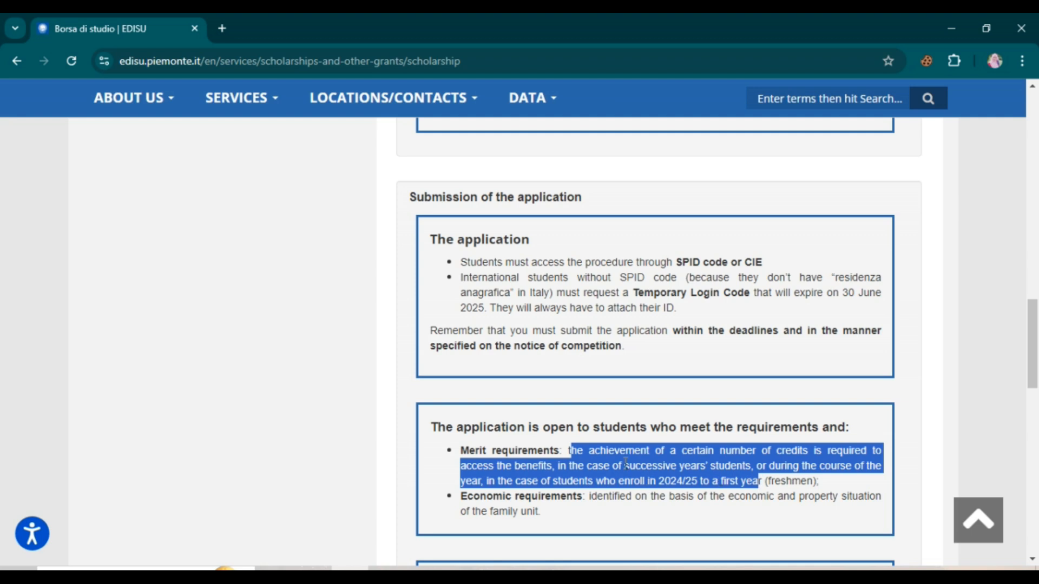
pyautogui.click(463, 496)
pyautogui.moveTo(463, 496); pyautogui.dragTo(830, 498)
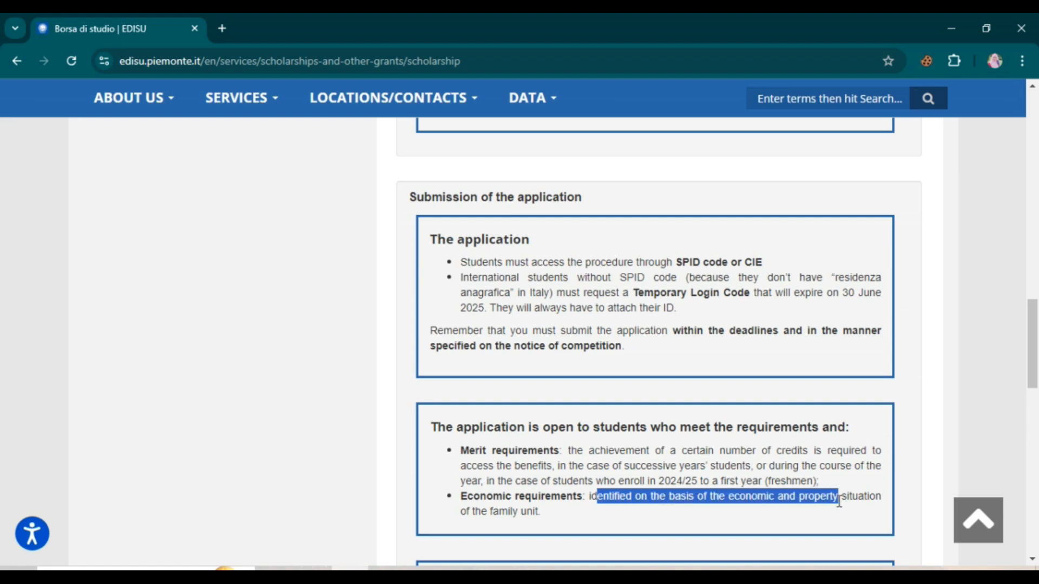
pyautogui.scroll(-5, 720, 509)
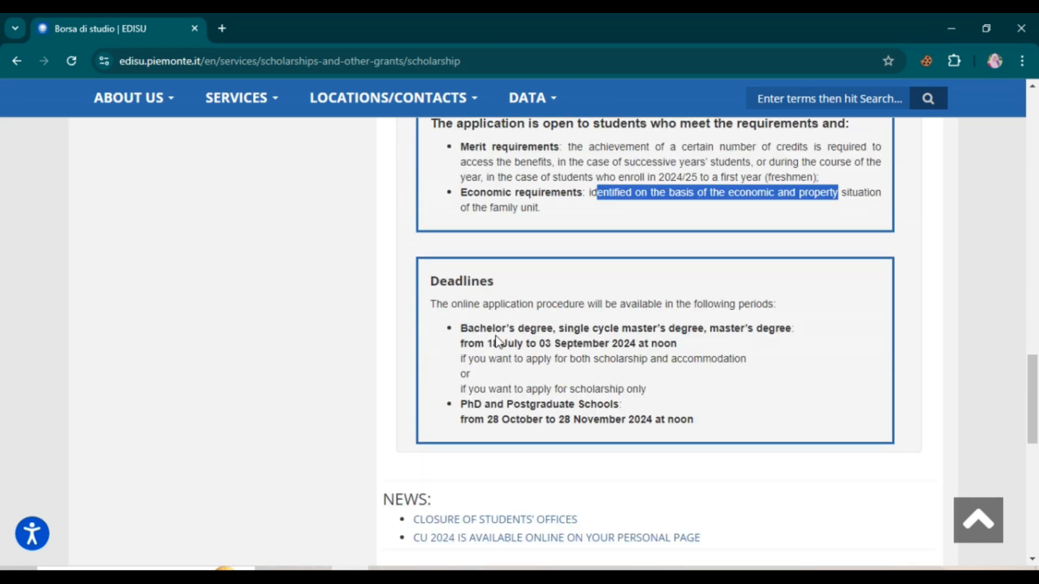
pyautogui.moveTo(465, 328); pyautogui.dragTo(782, 329)
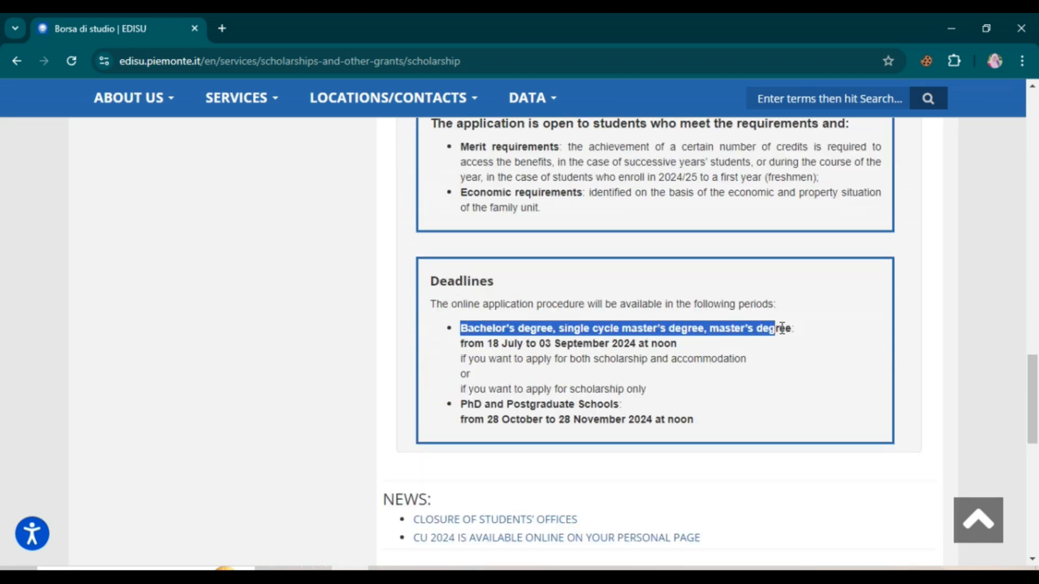
pyautogui.moveTo(537, 344); pyautogui.dragTo(632, 343)
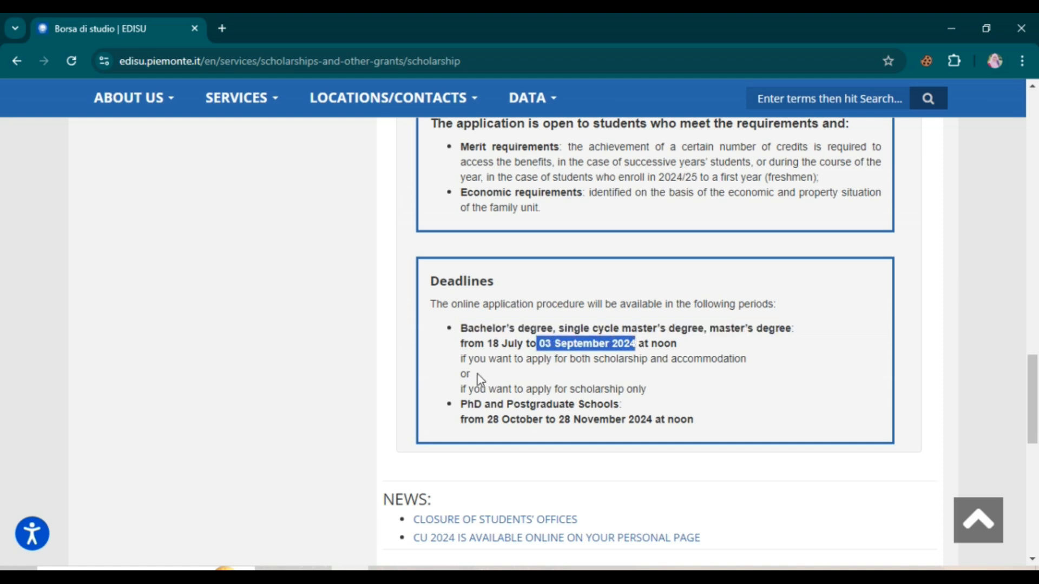
pyautogui.moveTo(463, 405); pyautogui.dragTo(616, 404)
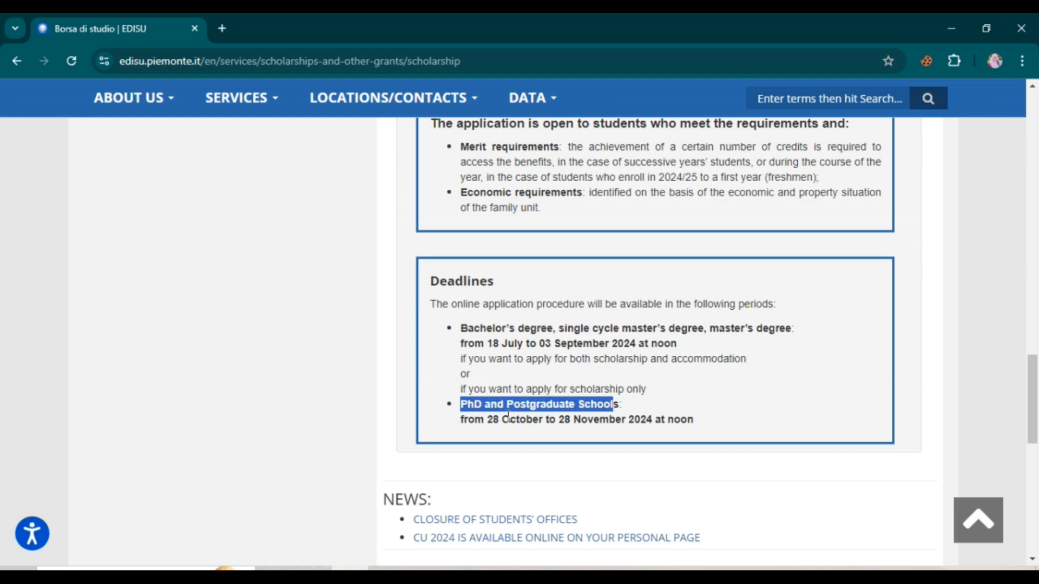
pyautogui.moveTo(460, 420); pyautogui.dragTo(628, 435)
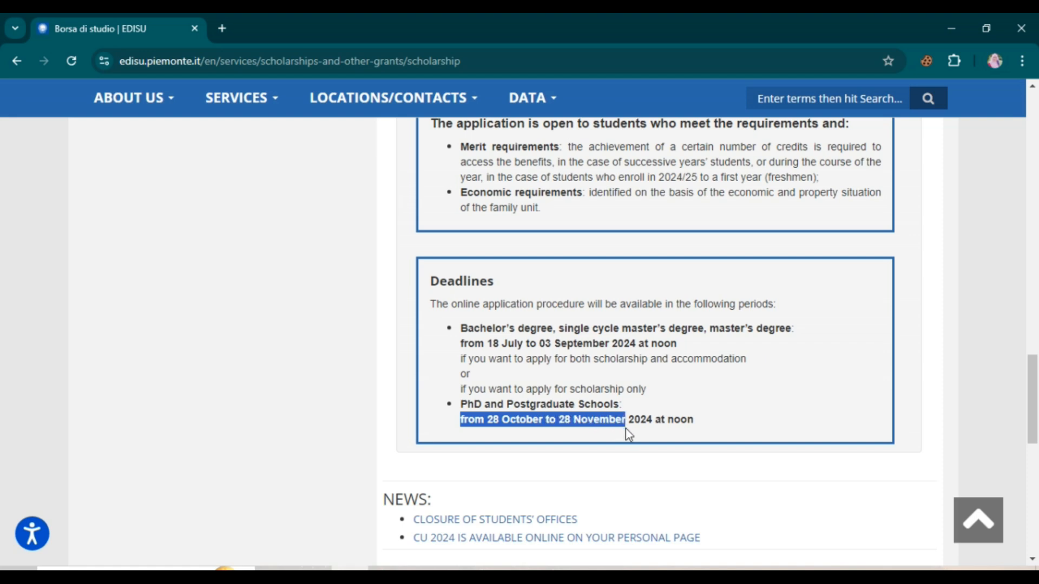
pyautogui.scroll(15, 628, 427)
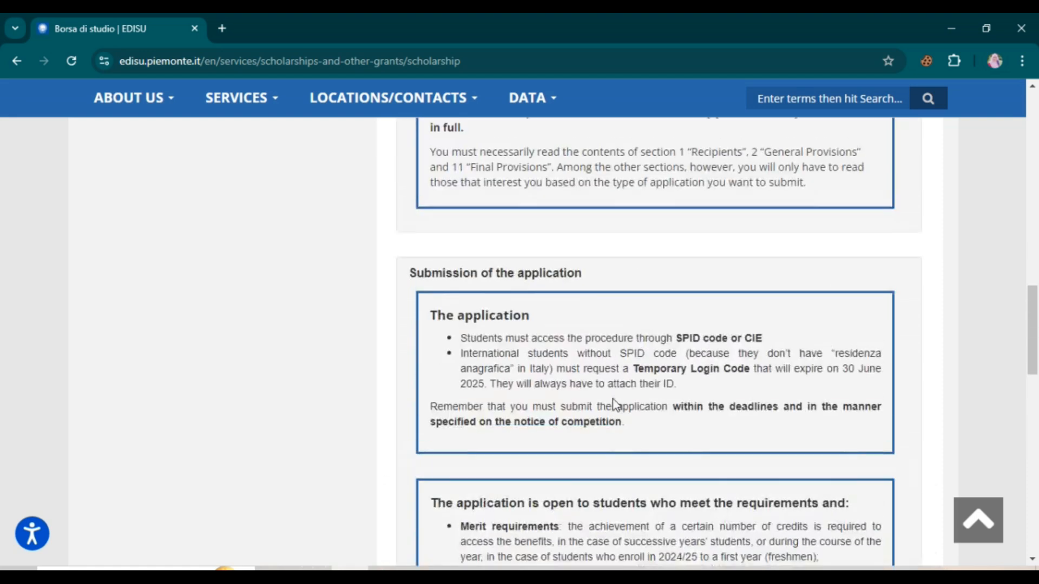
pyautogui.scroll(5, 612, 395)
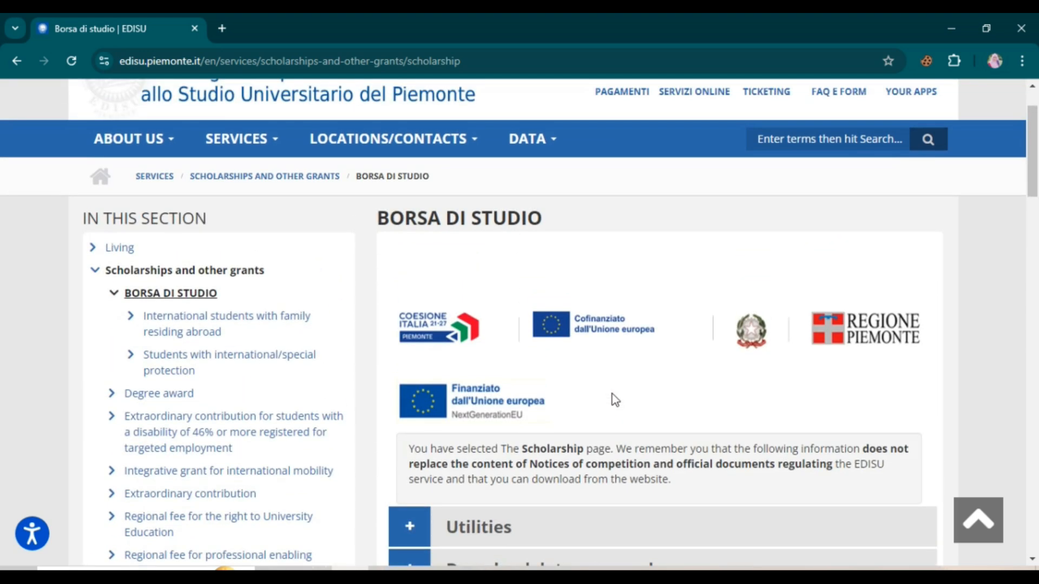
pyautogui.scroll(1, 424, 417)
pyautogui.scroll(1, 427, 419)
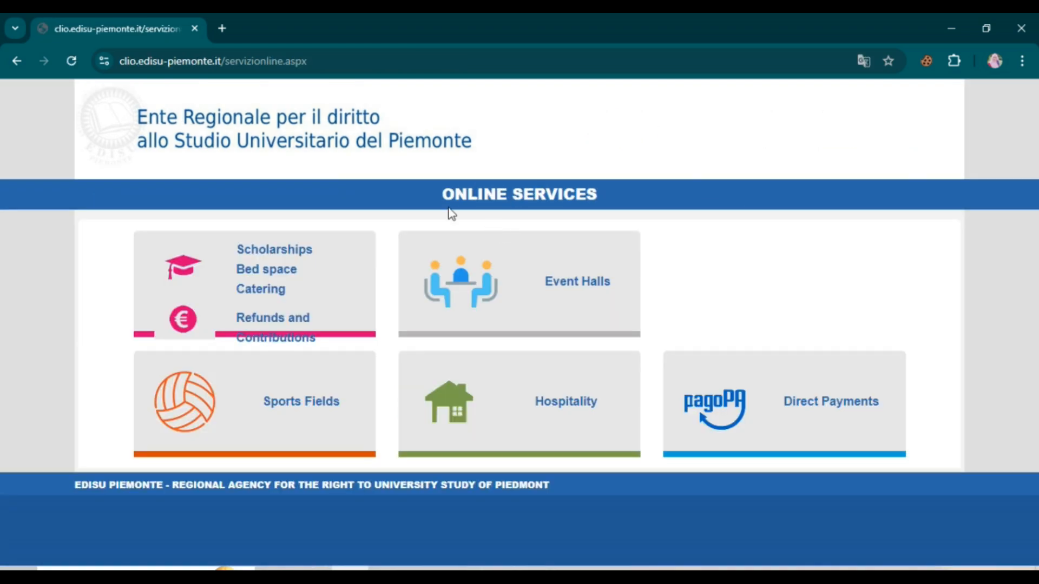
# Go from the Online Services page to the Scholarships / Refunds and Contributions Online Desk login.
pyautogui.moveTo(431, 194); pyautogui.dragTo(606, 201)
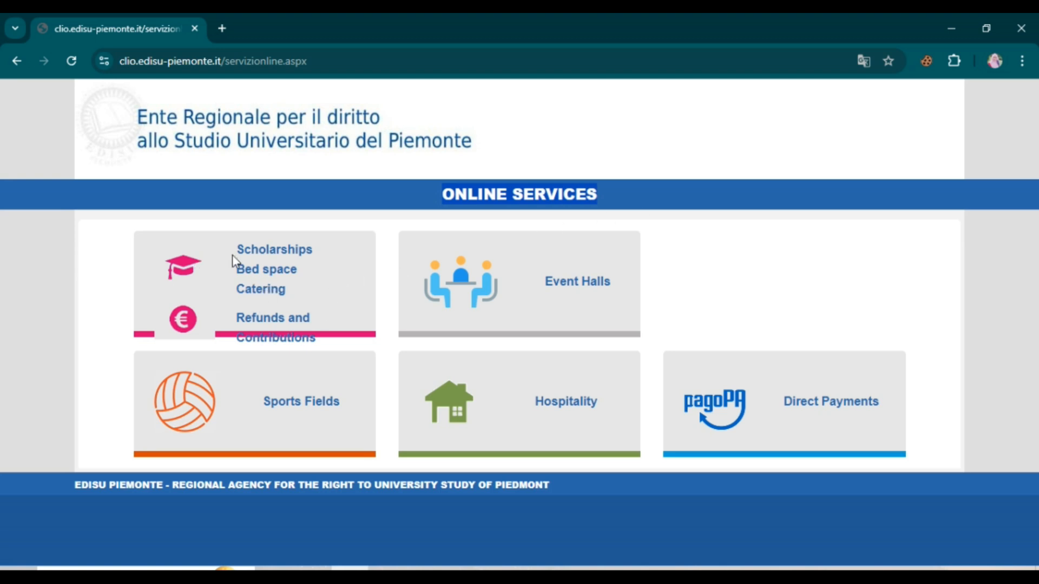
pyautogui.click(225, 277)
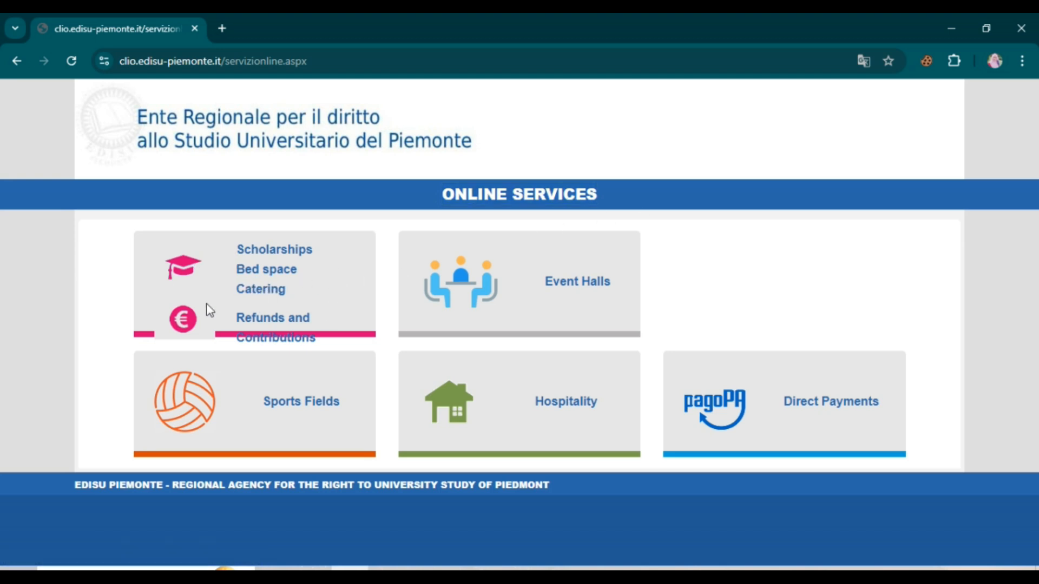
pyautogui.click(236, 316)
pyautogui.moveTo(447, 197); pyautogui.dragTo(486, 197)
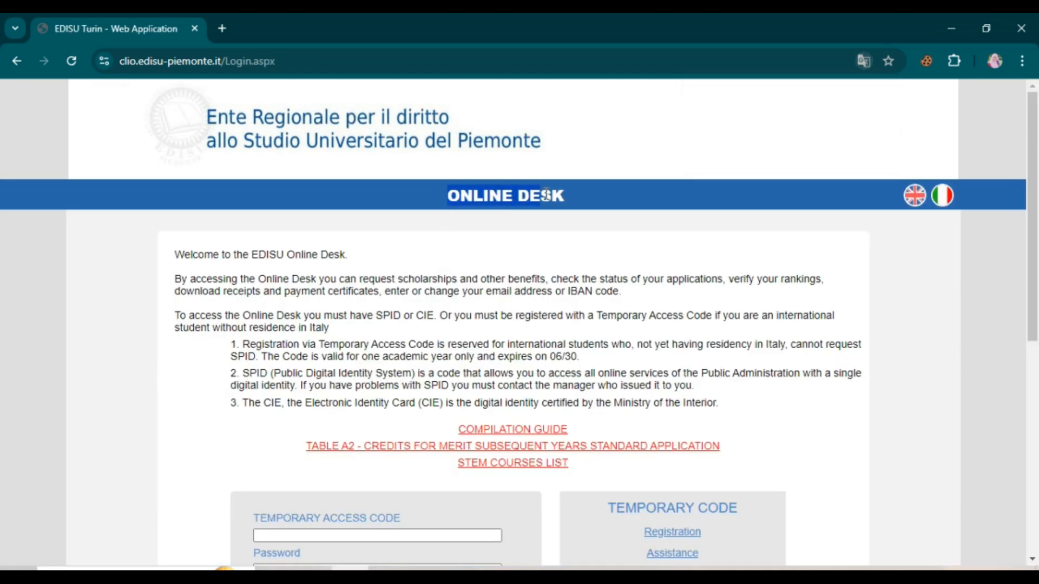
# Reach the temporary-code Registration page and mark what must be entered next.
pyautogui.scroll(-3, 538, 210)
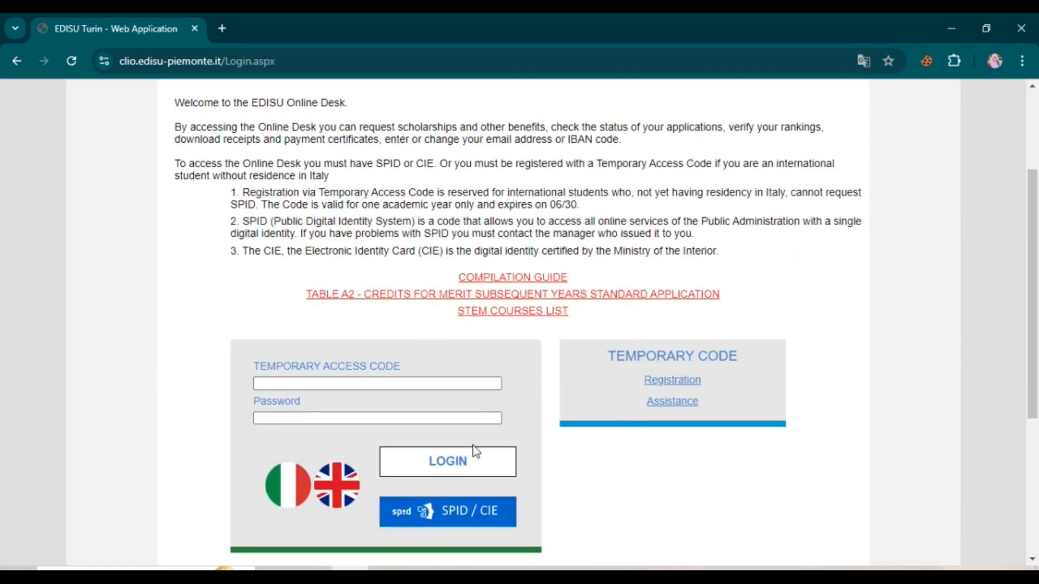
pyautogui.scroll(-3, 471, 441)
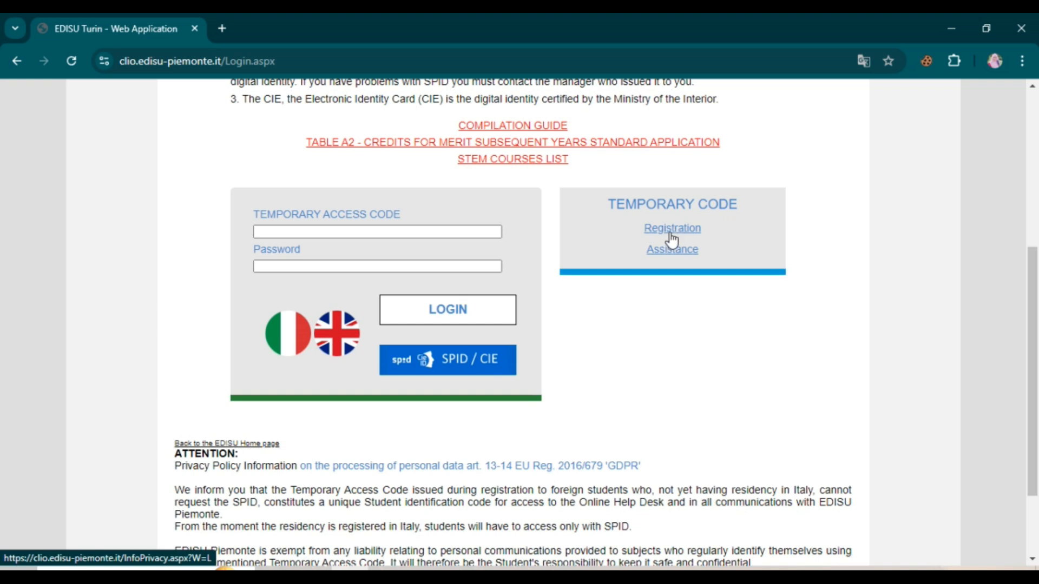
pyautogui.moveTo(235, 228); pyautogui.dragTo(294, 225)
# Highlight the required personal data, personal e-mail and password entries.
pyautogui.tripleClick(233, 243)
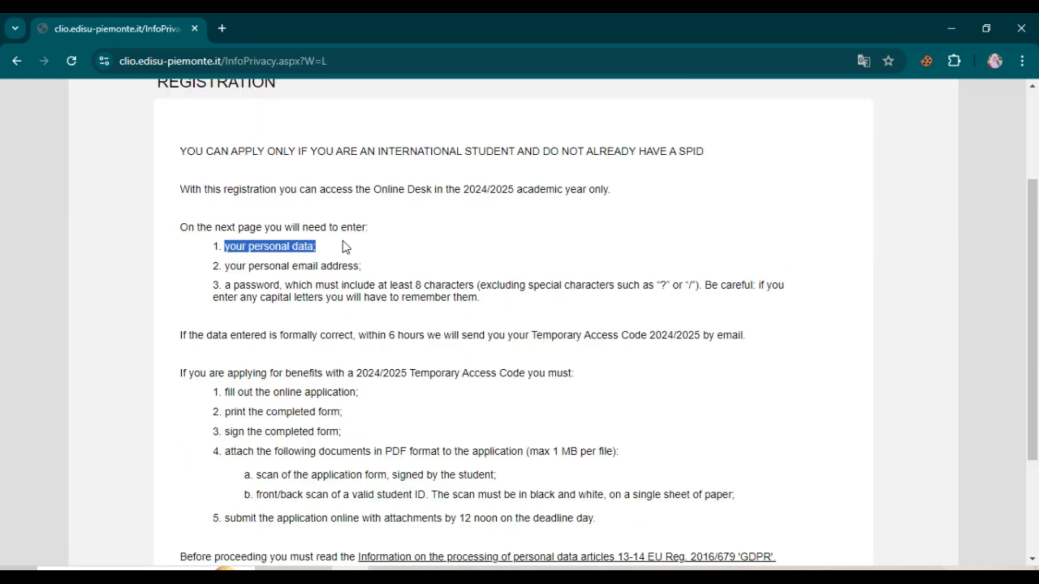
pyautogui.moveTo(236, 266); pyautogui.dragTo(354, 262)
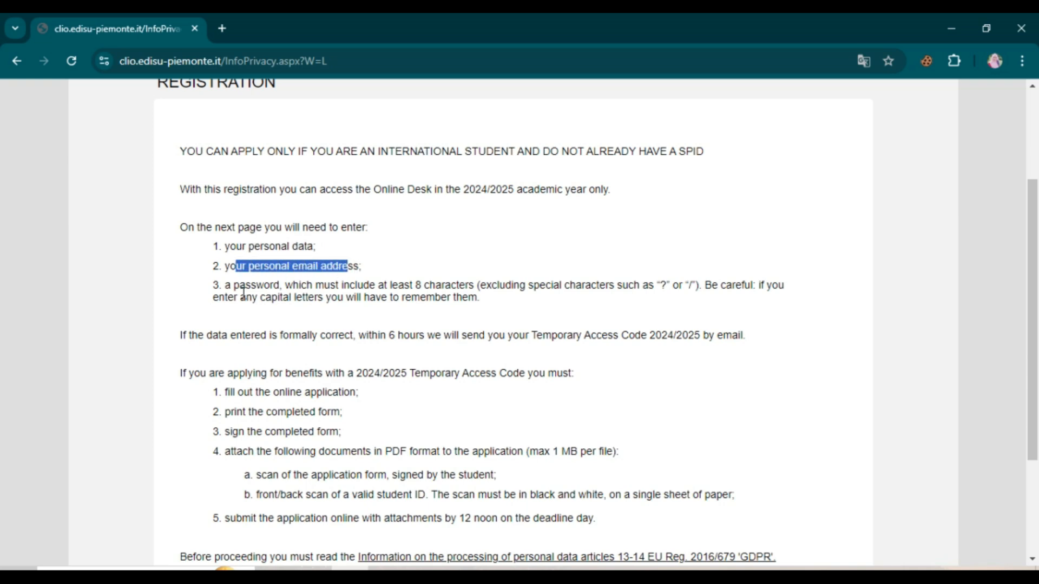
pyautogui.moveTo(244, 290); pyautogui.dragTo(336, 298)
pyautogui.scroll(-3, 353, 314)
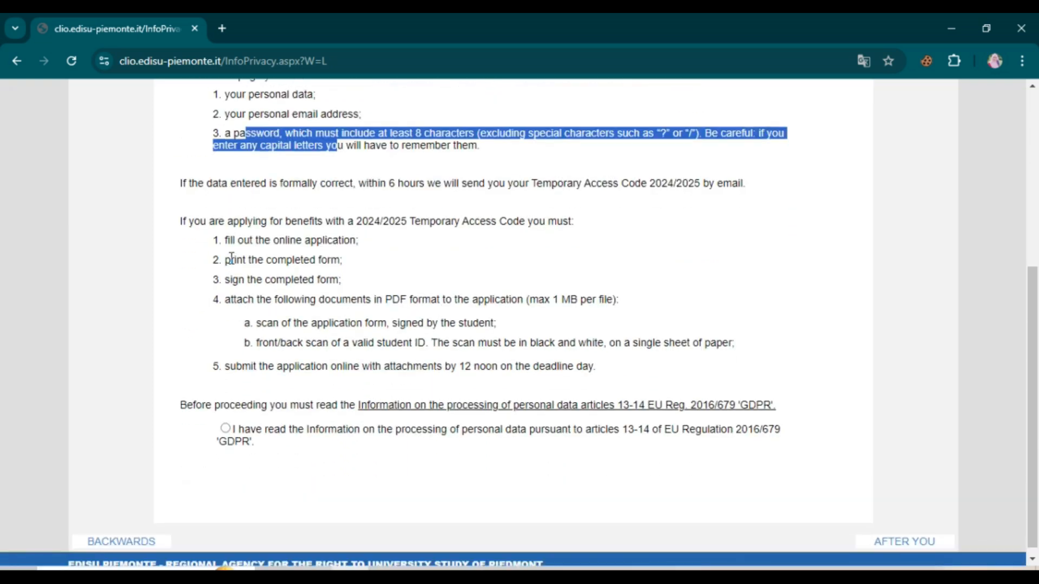
# Highlight the application steps, the signed-form and ID PDF attachments, the deadline, and acknowledge the GDPR statement.
pyautogui.moveTo(223, 242); pyautogui.dragTo(355, 245)
pyautogui.moveTo(230, 262); pyautogui.dragTo(355, 272)
pyautogui.moveTo(233, 283); pyautogui.dragTo(334, 284)
pyautogui.moveTo(232, 301); pyautogui.dragTo(598, 301)
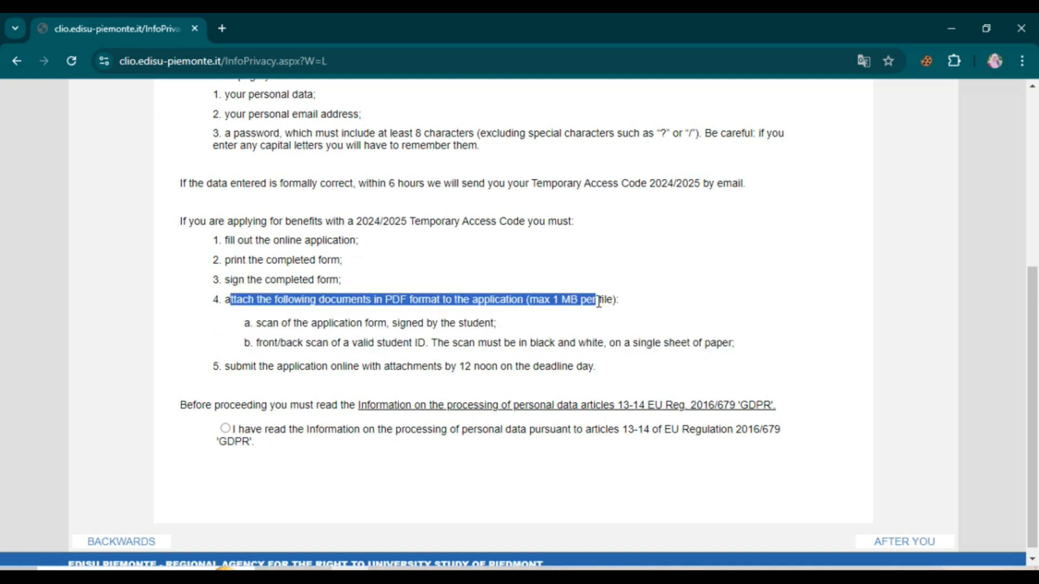
pyautogui.moveTo(248, 324); pyautogui.dragTo(485, 324)
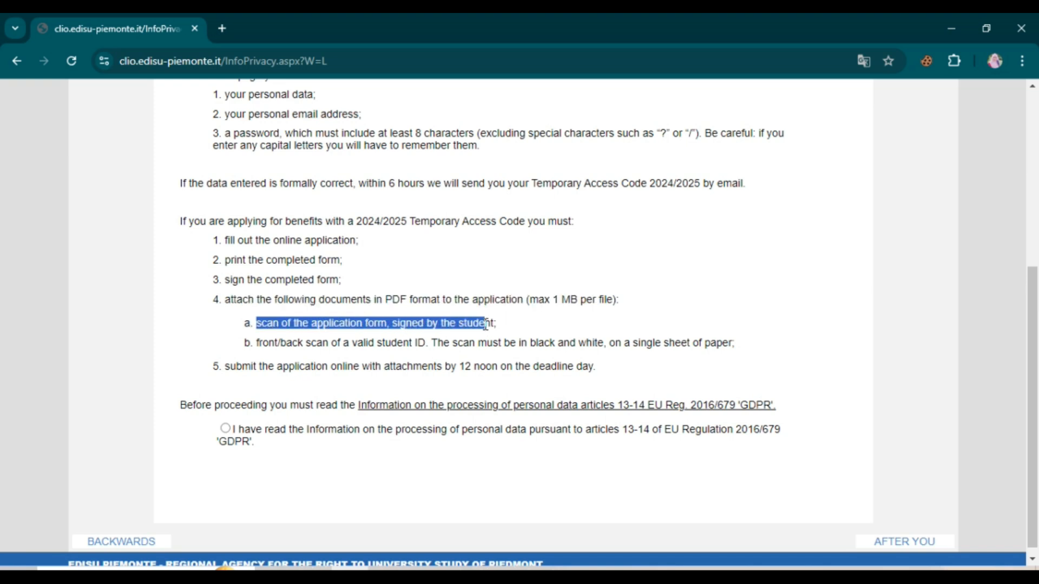
pyautogui.moveTo(259, 342); pyautogui.dragTo(706, 356)
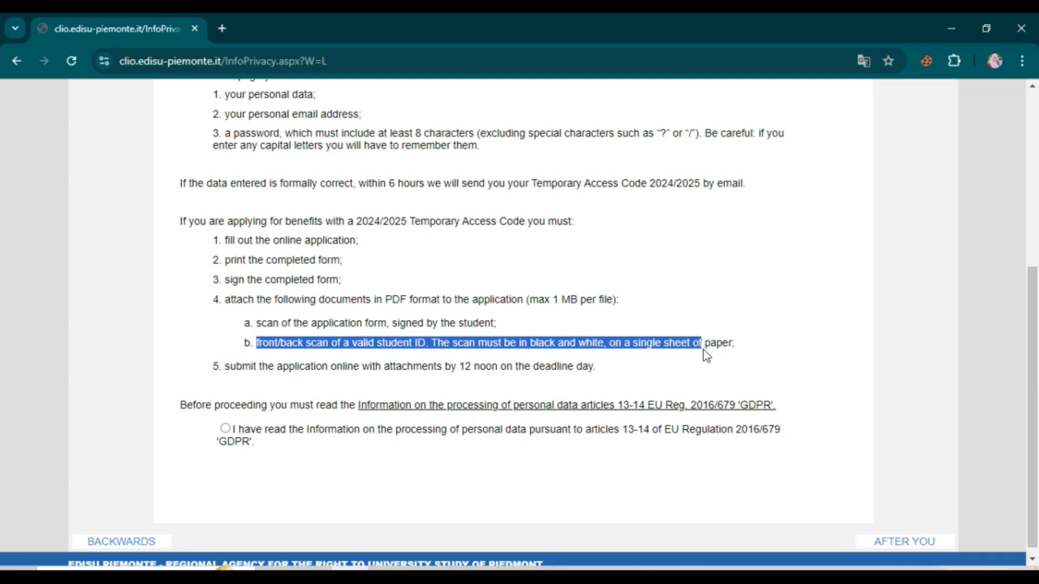
pyautogui.moveTo(225, 368); pyautogui.dragTo(305, 367)
pyautogui.moveTo(389, 373); pyautogui.dragTo(562, 385)
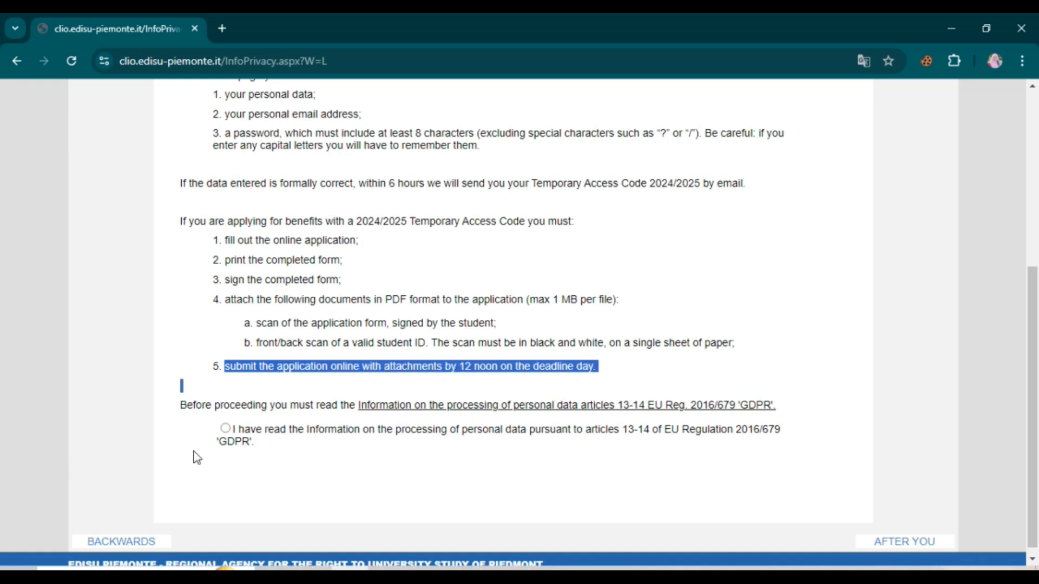
pyautogui.scroll(-1, 230, 436)
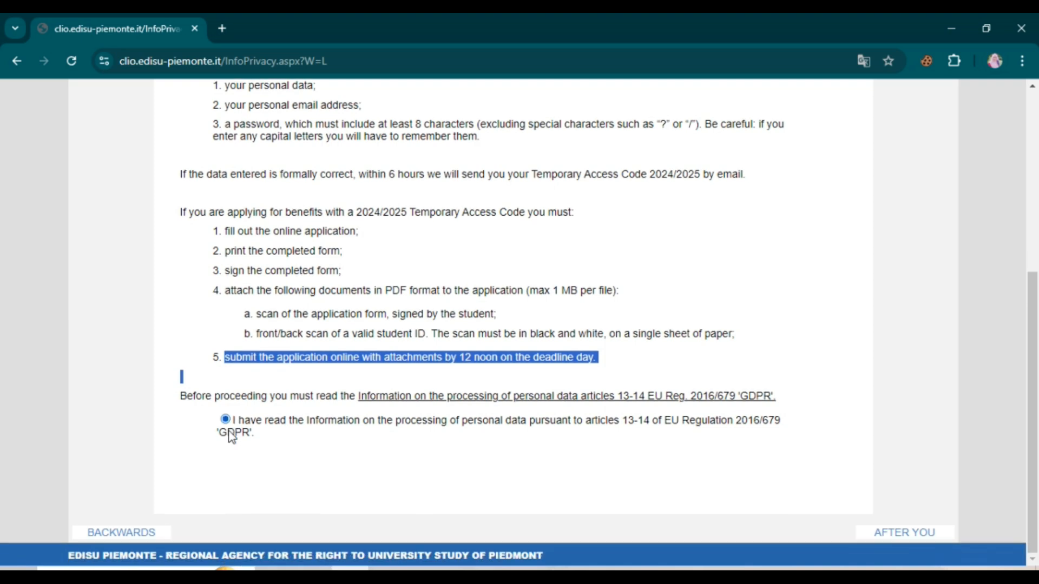
pyautogui.click(439, 462)
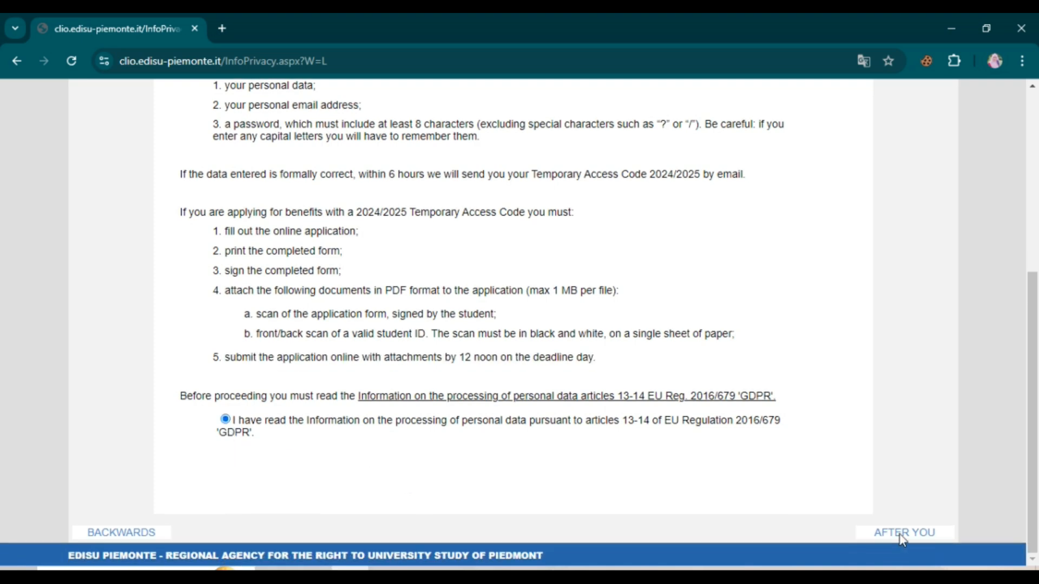
# Open the registration form and show the Tax ID code help linking to codicefiscale.it.
pyautogui.click(916, 535)
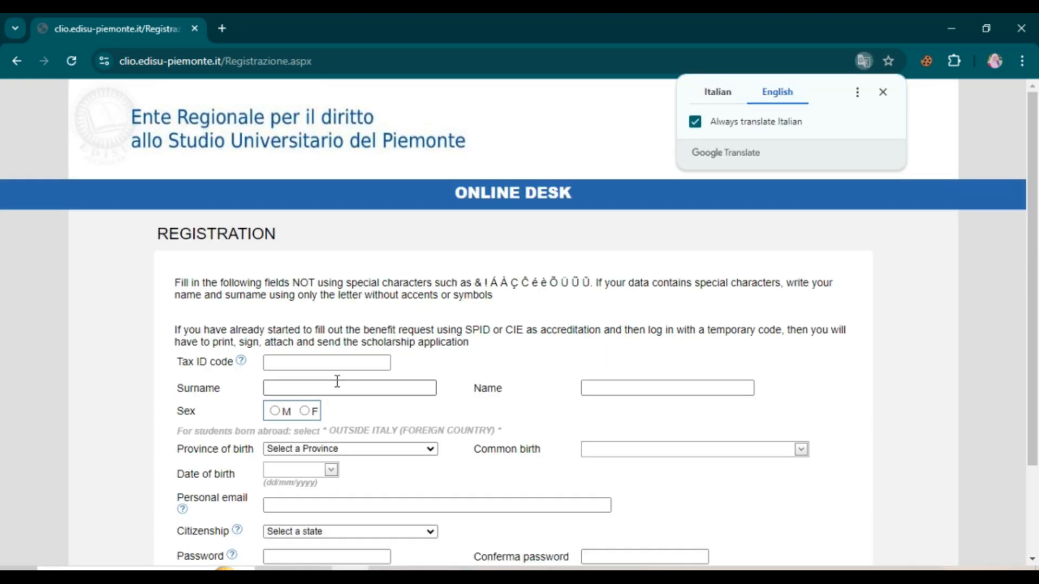
pyautogui.scroll(-1, 314, 375)
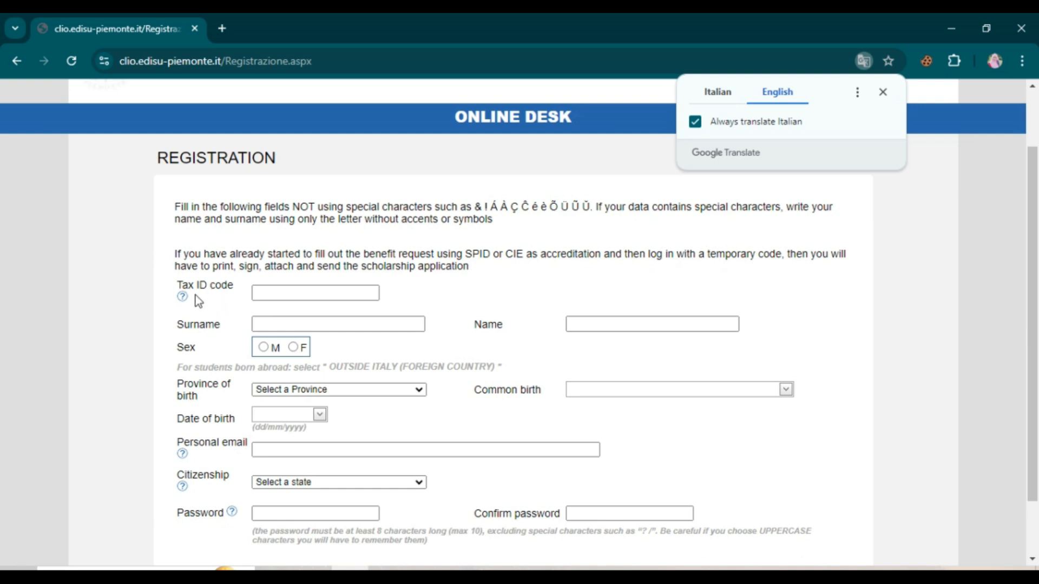
pyautogui.click(258, 294)
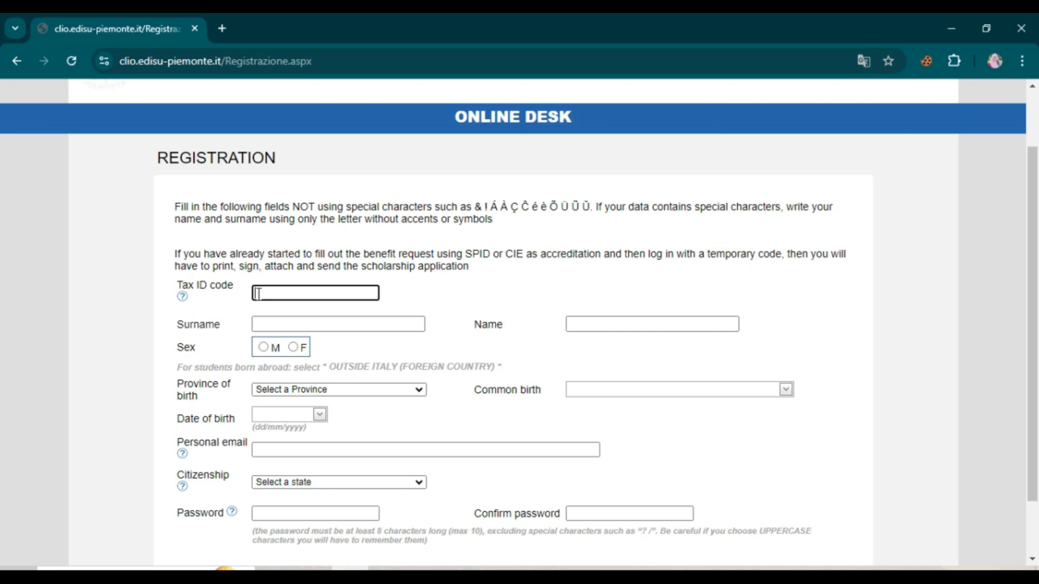
pyautogui.click(183, 298)
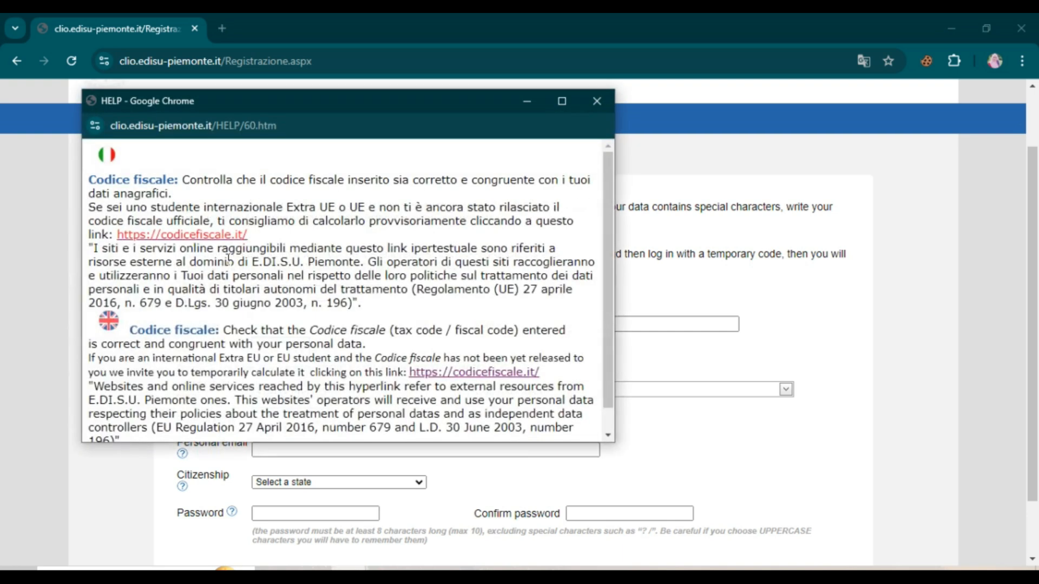
# Calculate the fiscal code on codicefiscale.it from the student's surname, name, female sex and birth details.
pyautogui.click(215, 239)
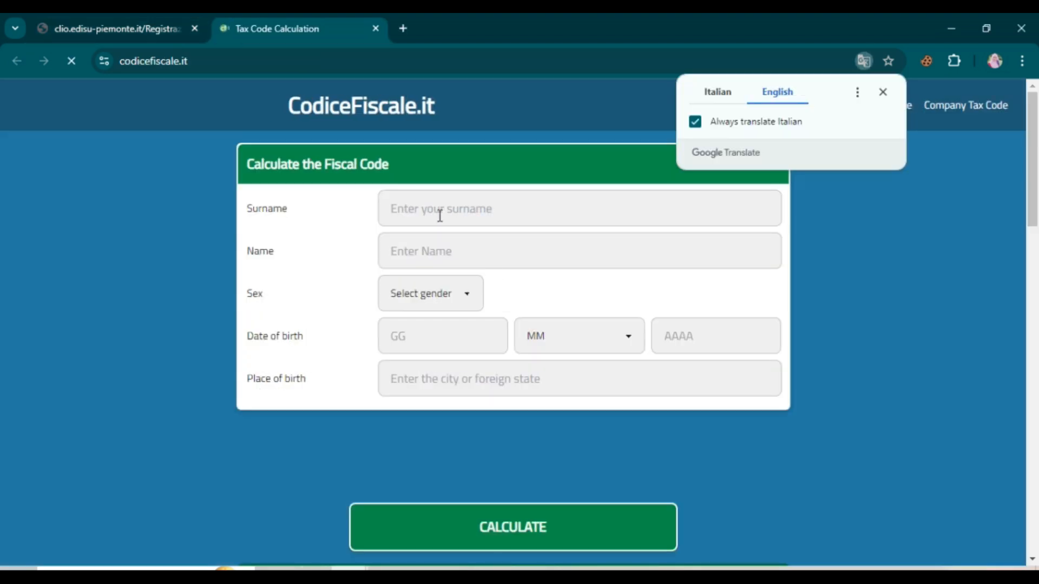
pyautogui.click(440, 214)
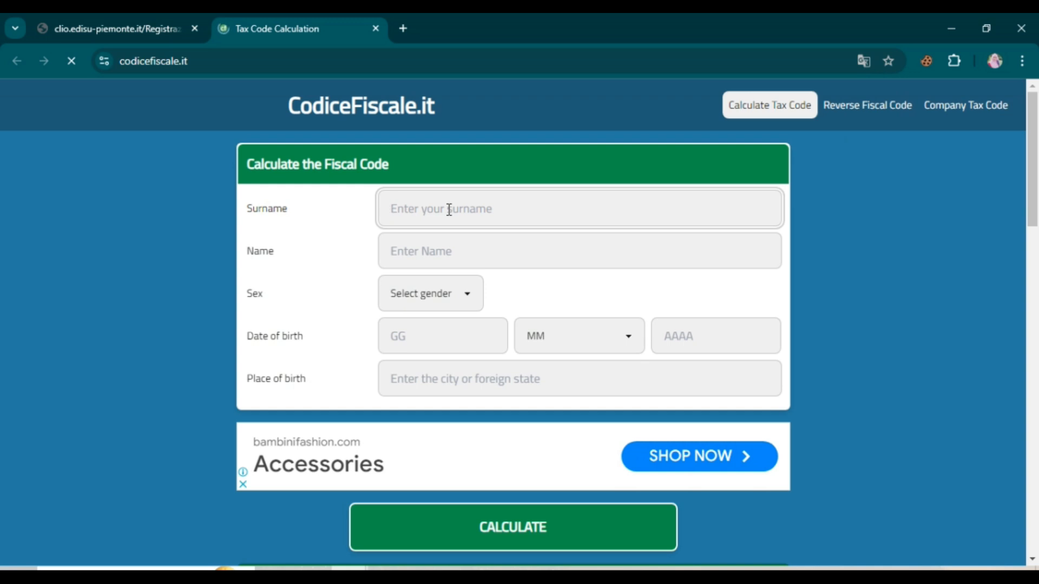
pyautogui.click(522, 261)
pyautogui.click(461, 294)
pyautogui.click(435, 352)
pyautogui.click(464, 340)
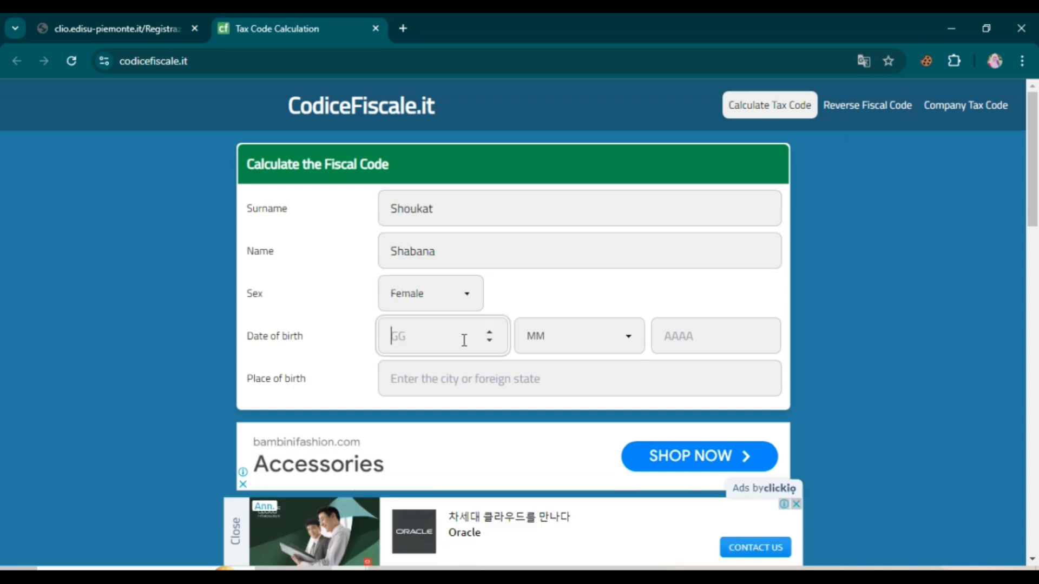
pyautogui.write('02')
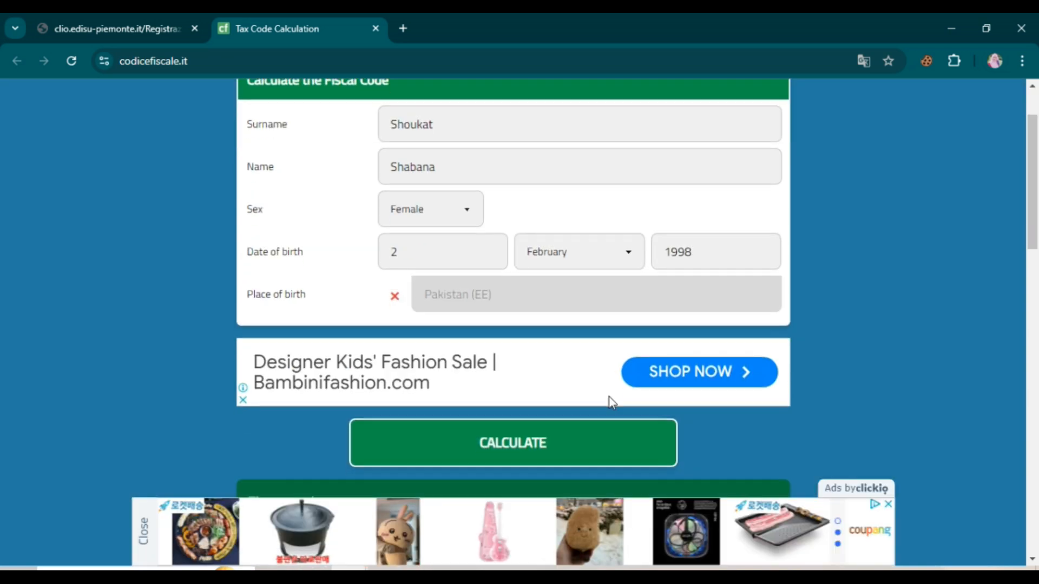
pyautogui.scroll(-1, 608, 399)
pyautogui.click(534, 384)
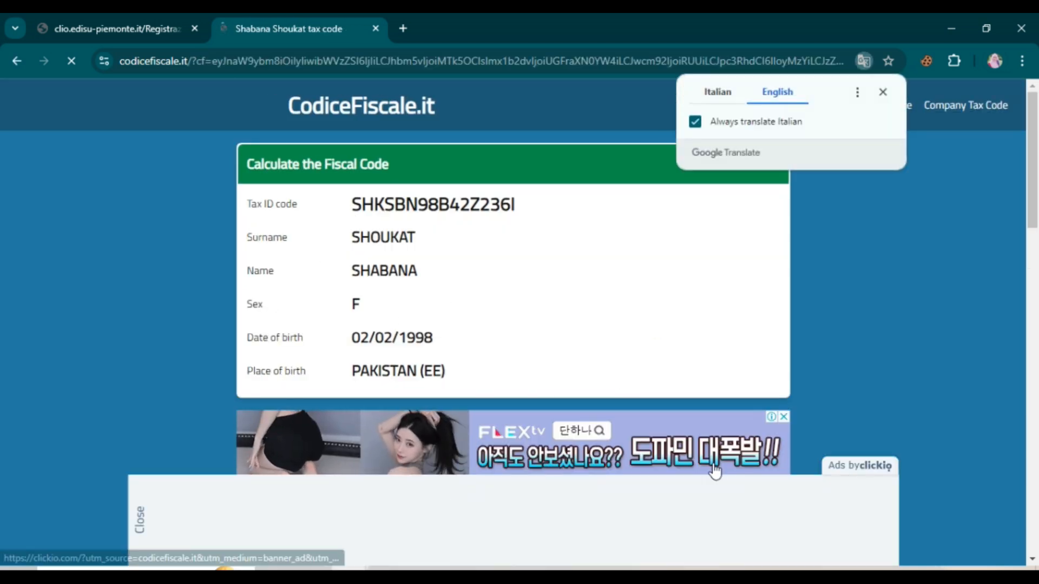
# Copy the calculated tax code and return to the EDISU Tax ID code field.
pyautogui.scroll(-4, 422, 352)
pyautogui.click(423, 299)
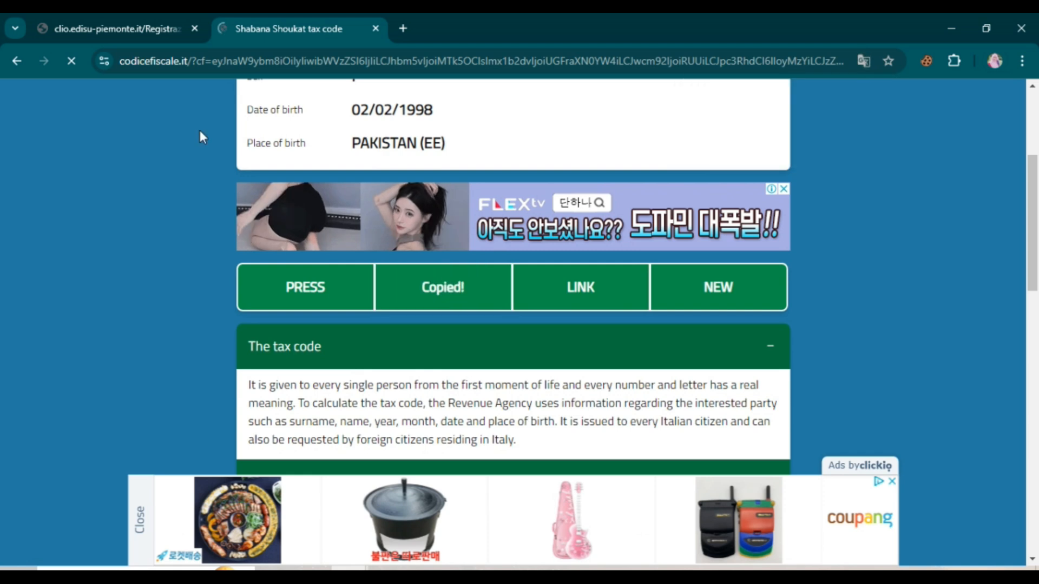
pyautogui.click(157, 24)
pyautogui.click(313, 294)
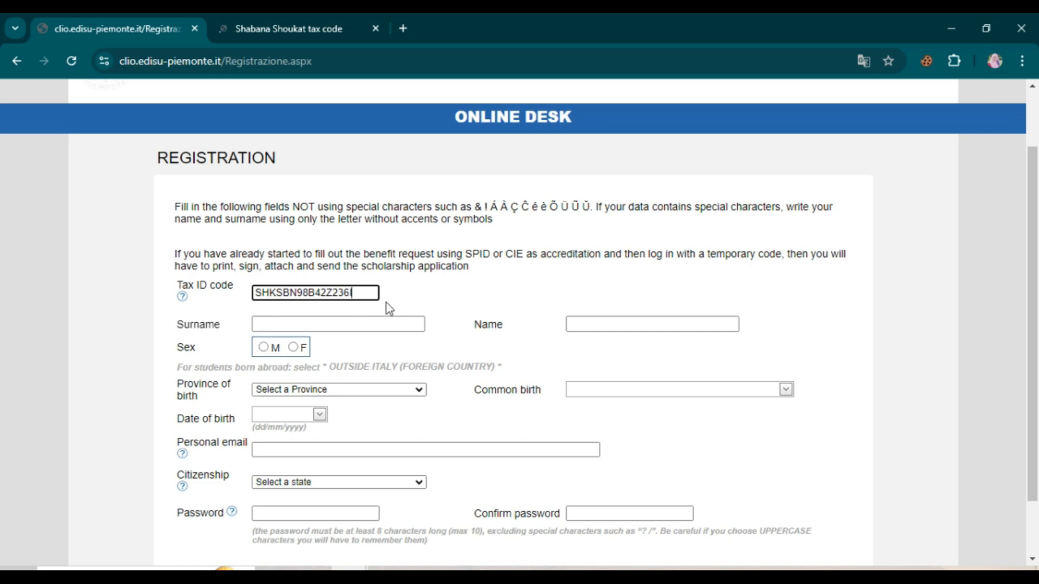
# Paste the tax code and fill in the student's surname, name and female sex.
pyautogui.click(314, 325)
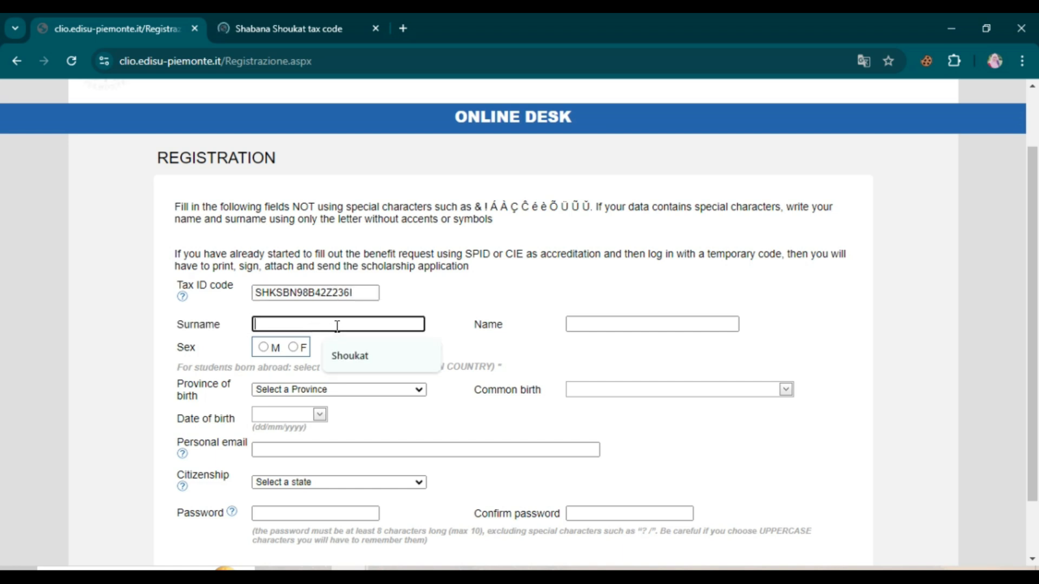
pyautogui.click(353, 355)
pyautogui.click(593, 327)
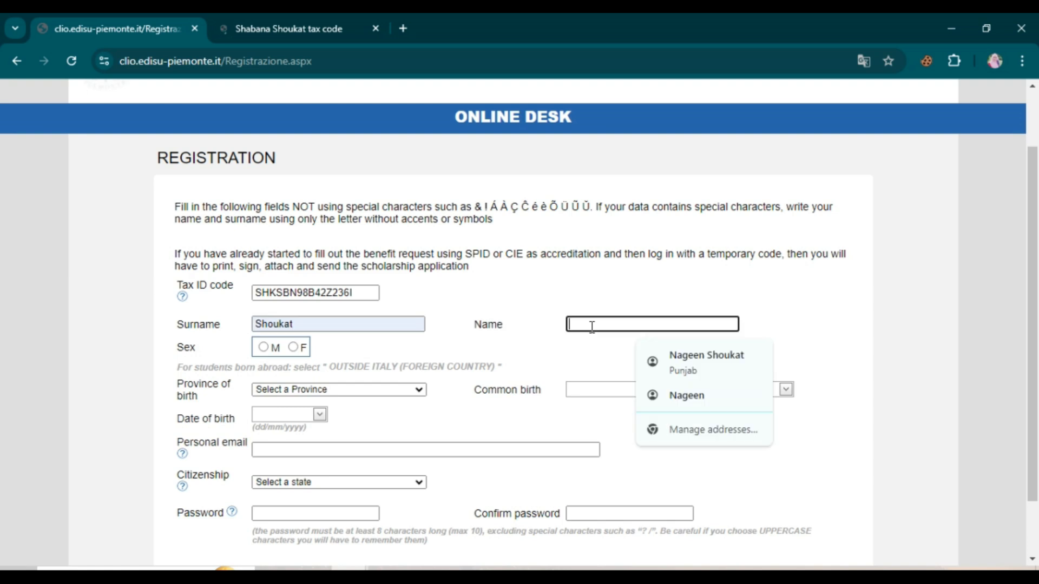
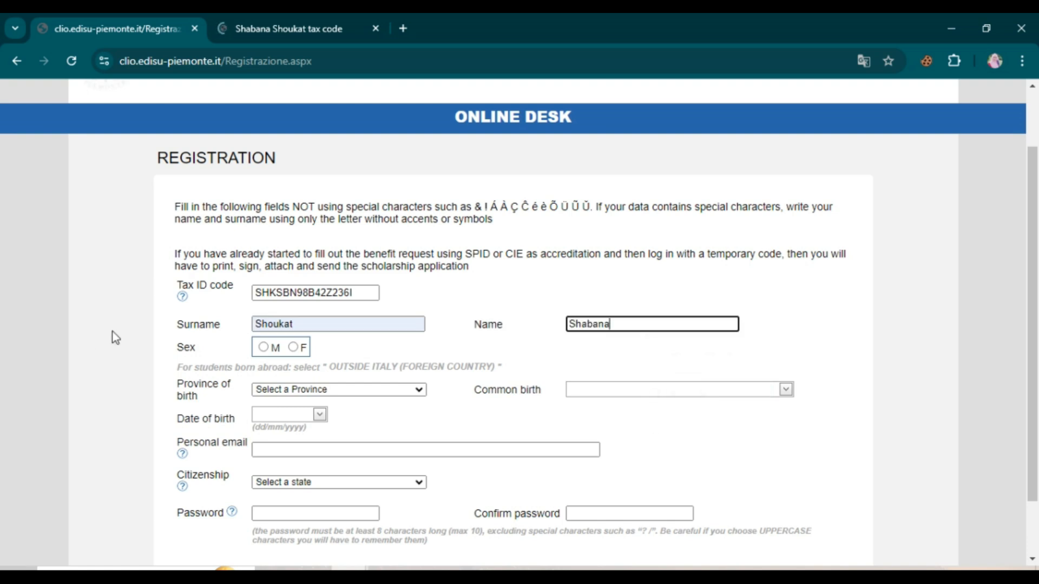
pyautogui.click(292, 347)
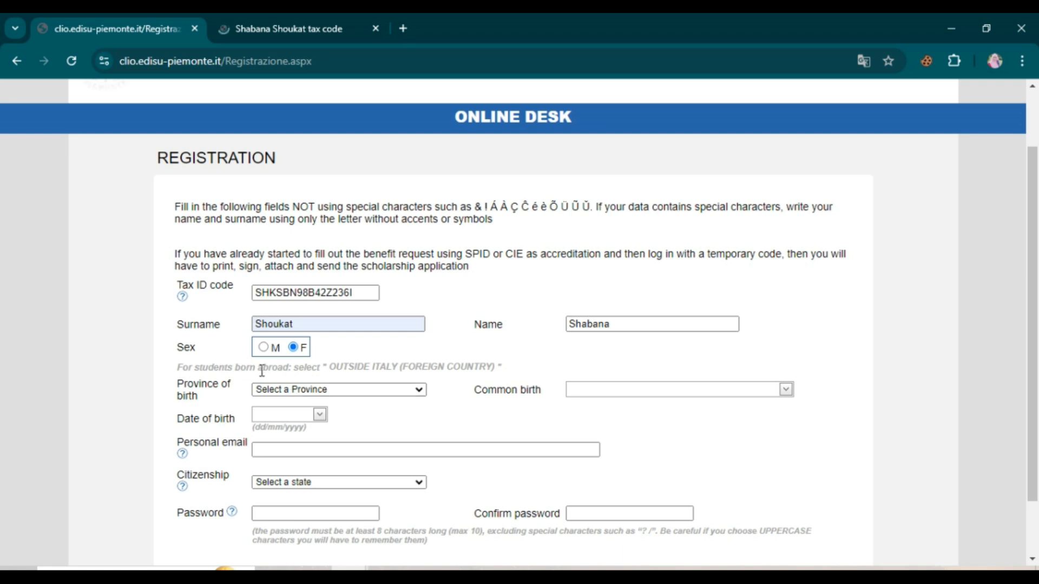
# Set birth province to OUTSIDE ITALY (FOREIGN COUNTRY) and place of birth to PAKISTAN.
pyautogui.moveTo(263, 369); pyautogui.dragTo(434, 364)
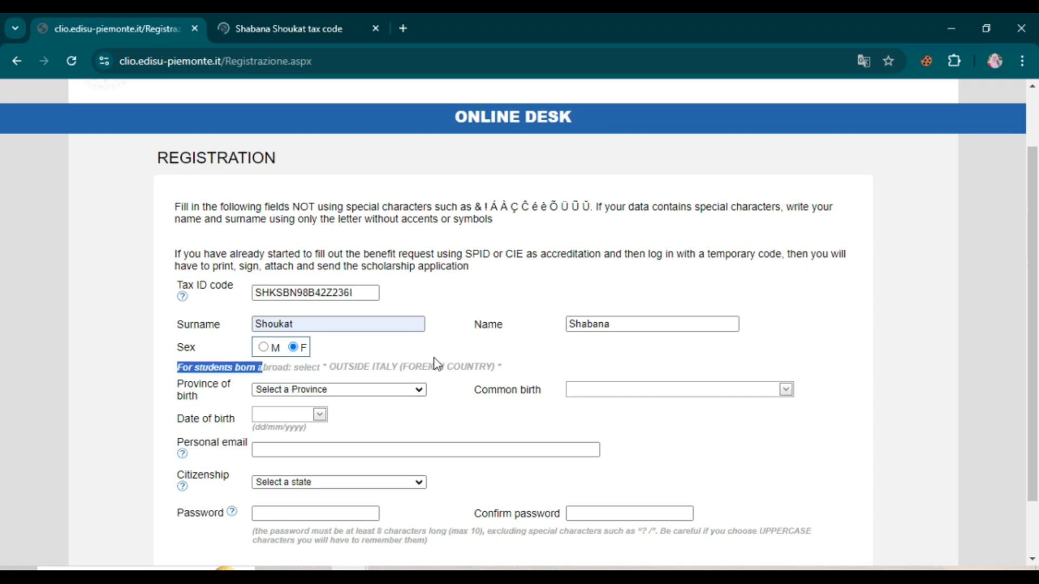
pyautogui.click(400, 391)
pyautogui.scroll(-15, 327, 333)
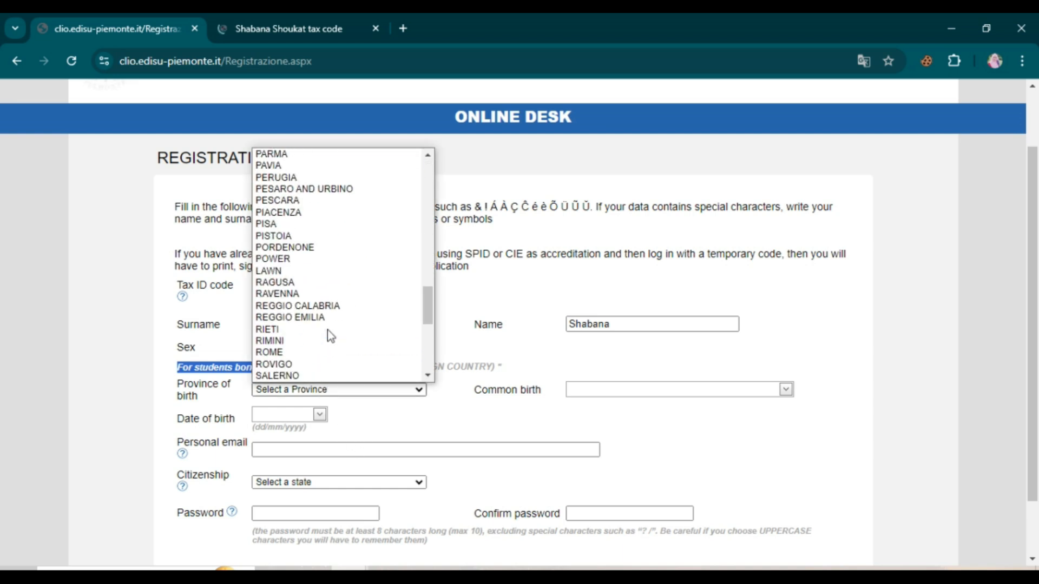
pyautogui.press('o')
pyautogui.click(326, 167)
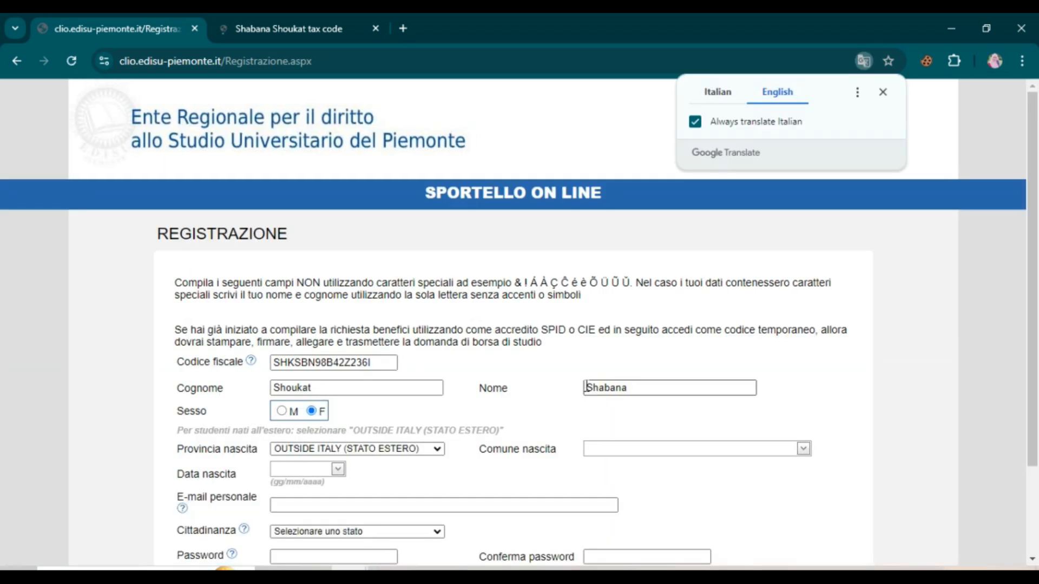
pyautogui.click(664, 465)
pyautogui.click(786, 466)
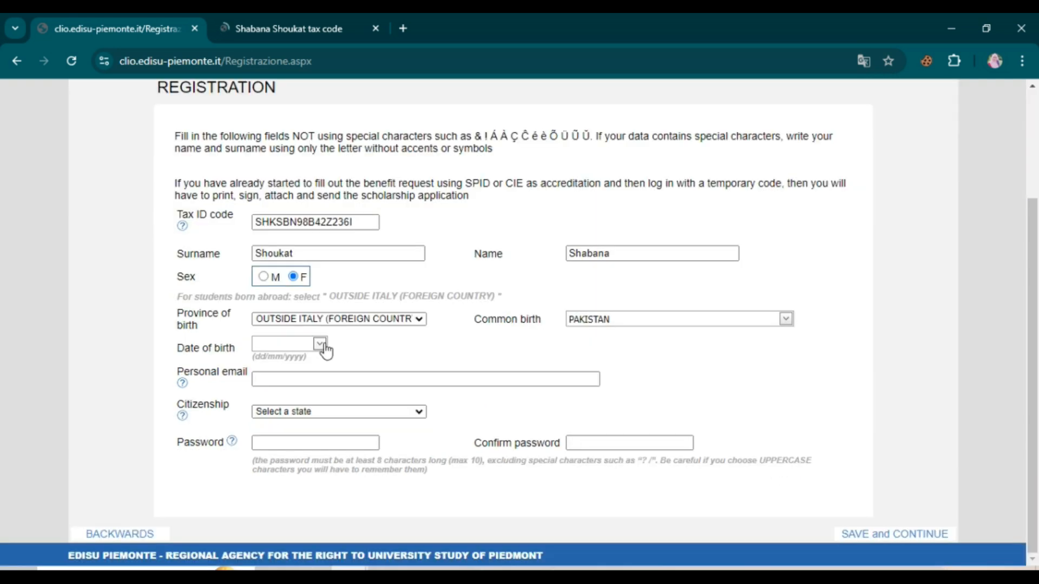
pyautogui.click(322, 346)
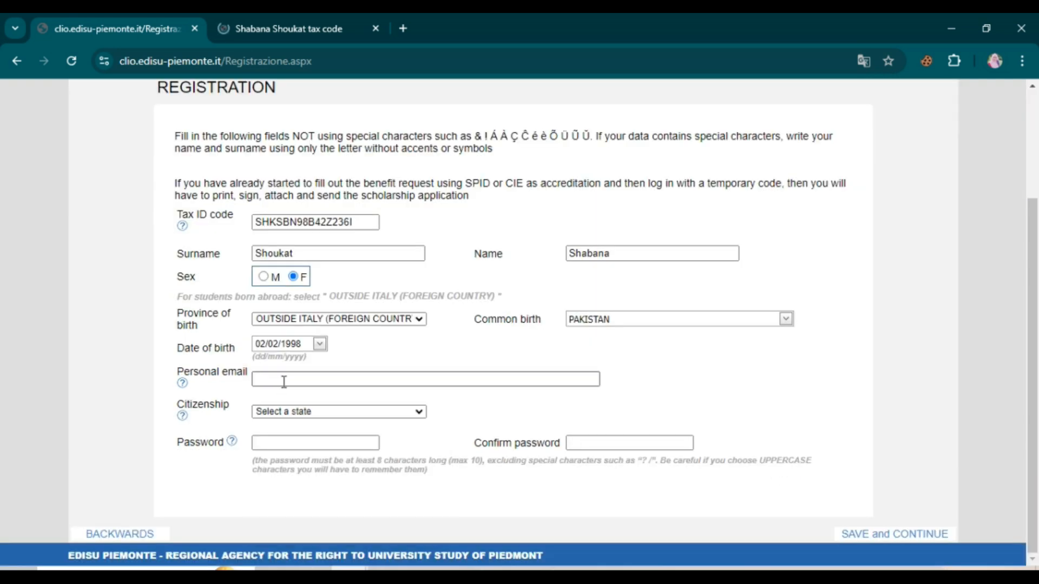
# Fill in the date of birth and personal e-mail, and choose PAKISTAN as citizenship.
pyautogui.click(283, 382)
pyautogui.click(373, 415)
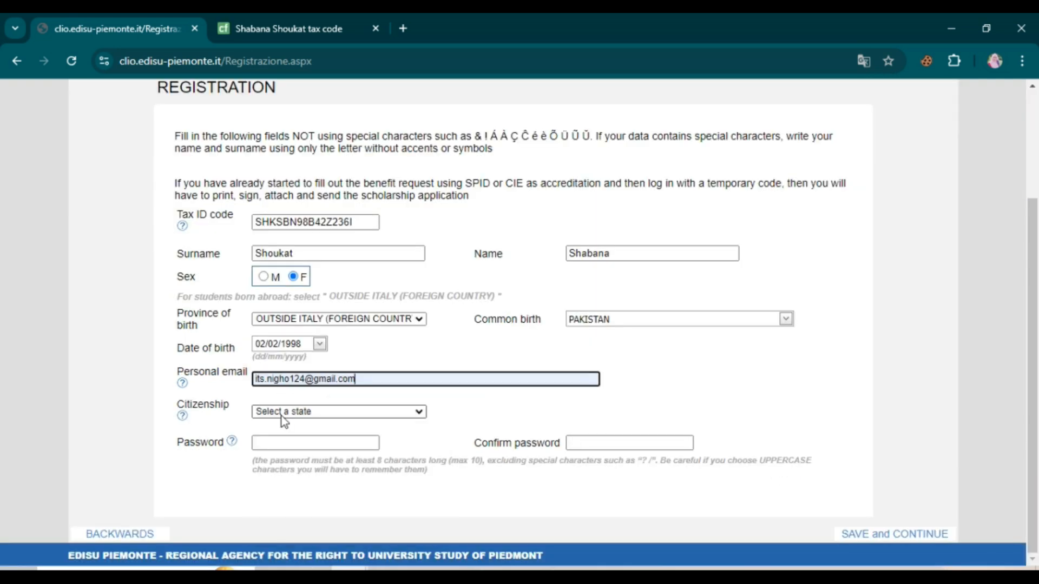
pyautogui.click(281, 416)
pyautogui.scroll(-5, 290, 400)
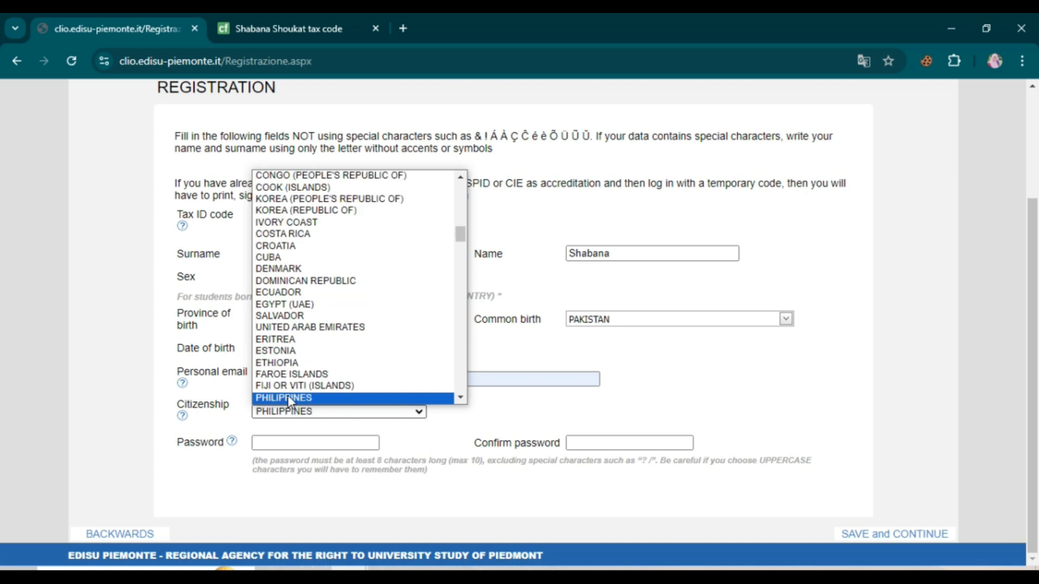
pyautogui.click(355, 443)
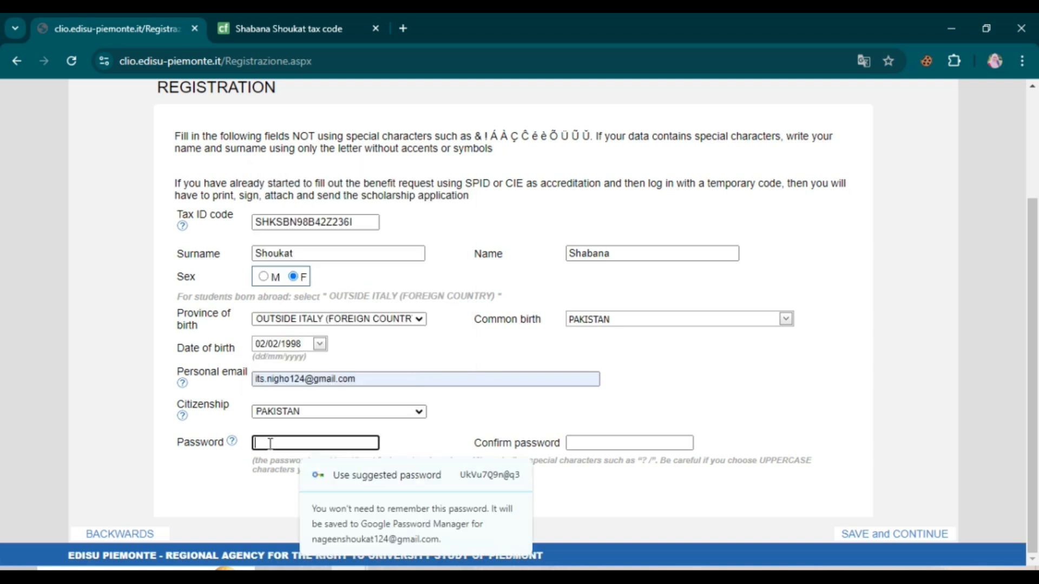
# Enter the account password in both password fields, following the special-characters rule.
pyautogui.click(243, 495)
pyautogui.moveTo(307, 469); pyautogui.dragTo(414, 461)
pyautogui.click(496, 460)
pyautogui.moveTo(487, 460); pyautogui.dragTo(620, 461)
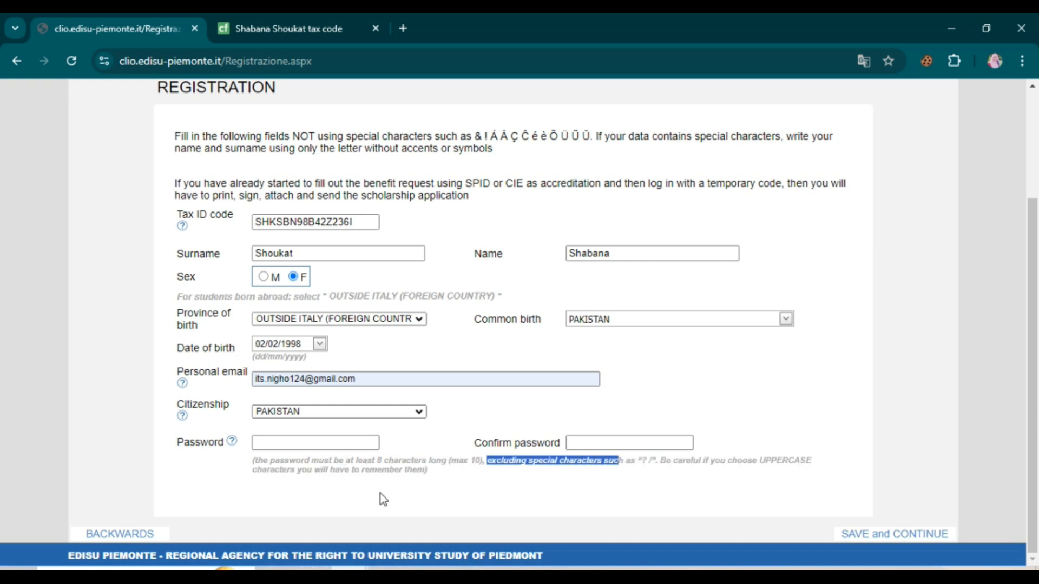
pyautogui.click(269, 443)
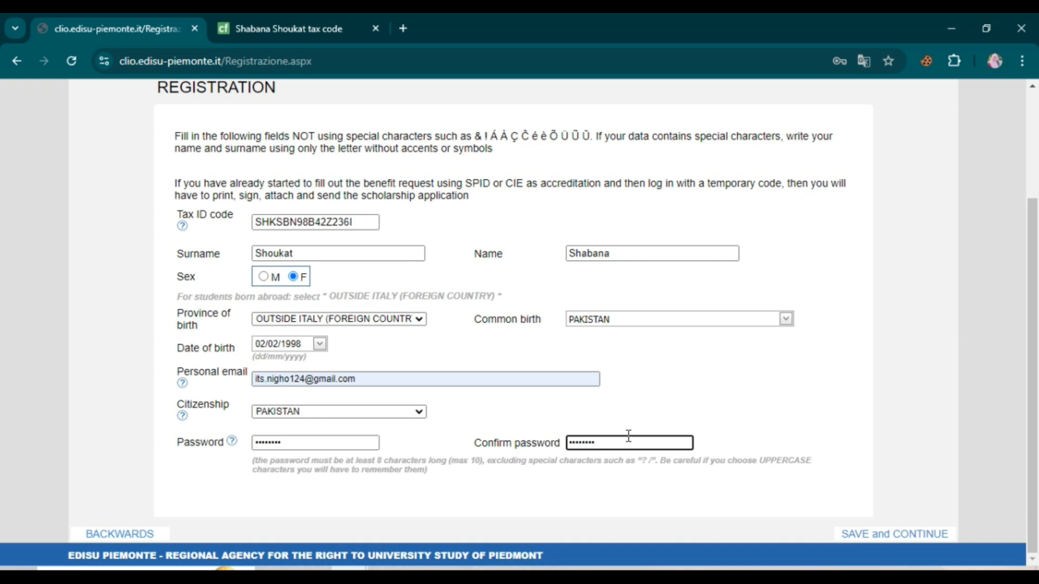
pyautogui.click(740, 437)
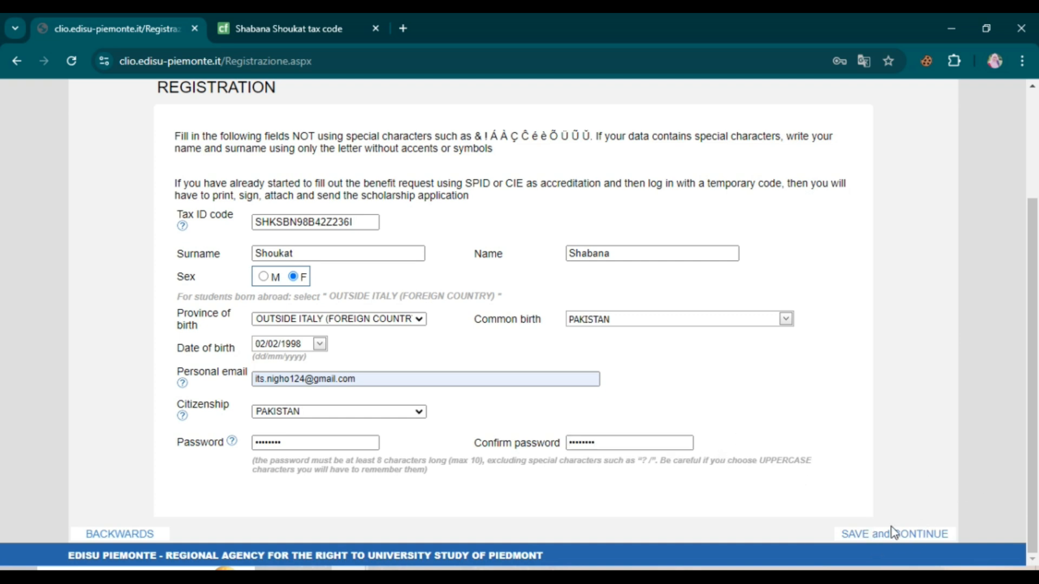
# Submit the registration with the confirmed e-mail and note the 6-hour temporary code notice.
pyautogui.click(872, 536)
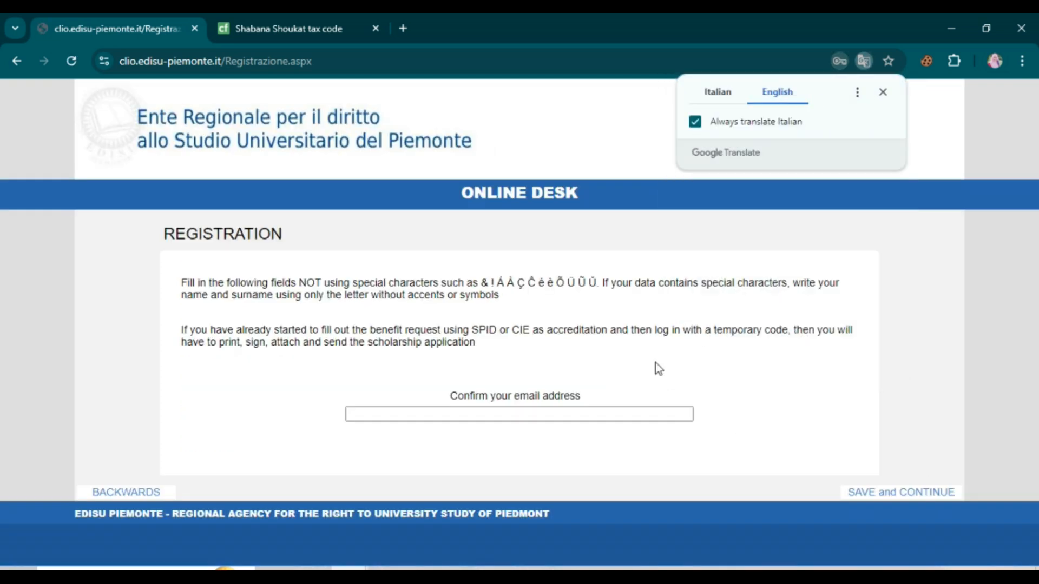
pyautogui.click(472, 413)
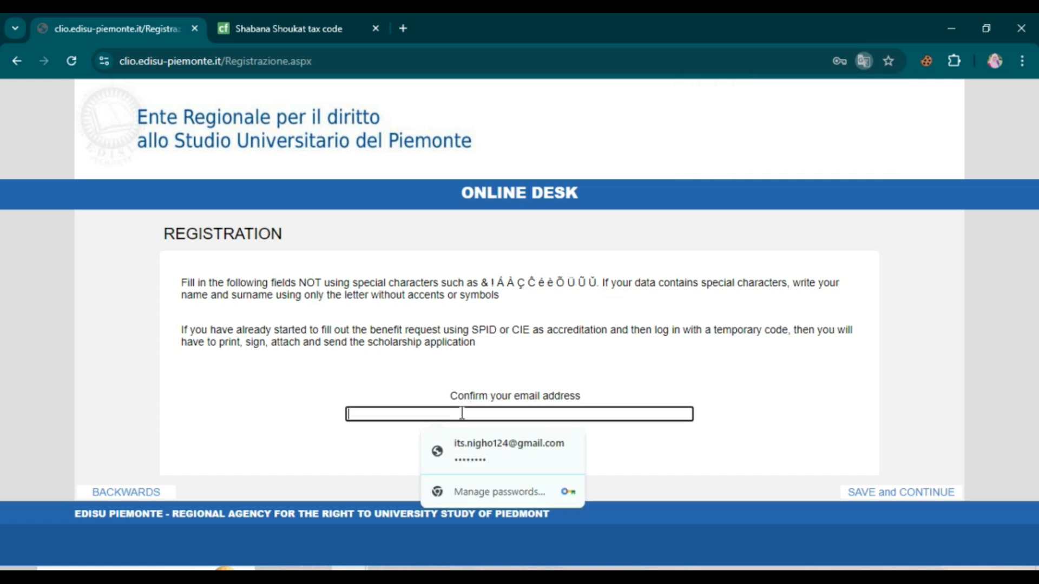
pyautogui.click(502, 440)
pyautogui.click(922, 493)
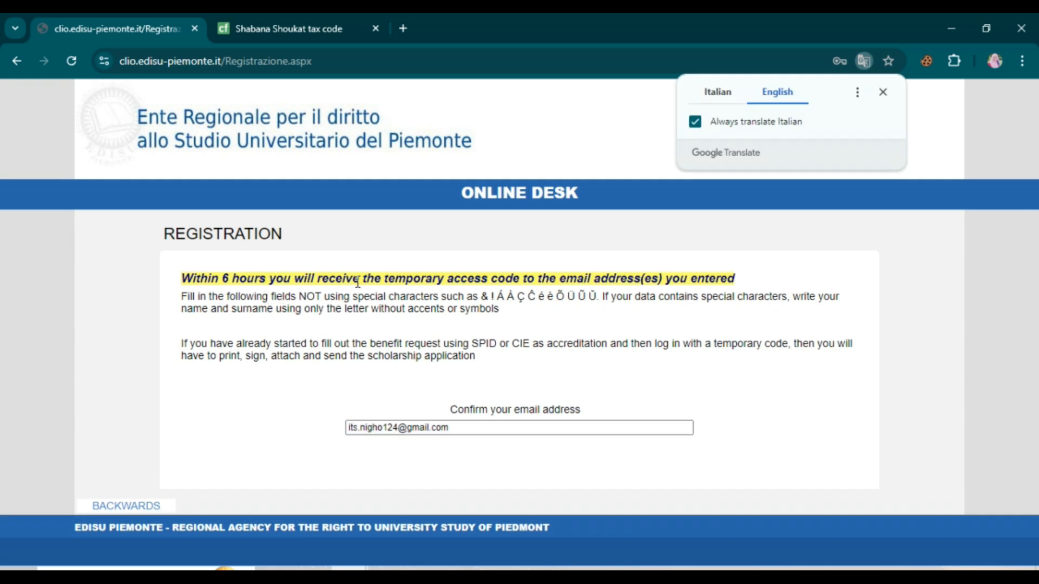
pyautogui.moveTo(421, 279); pyautogui.dragTo(688, 279)
pyautogui.moveTo(301, 343); pyautogui.dragTo(227, 343)
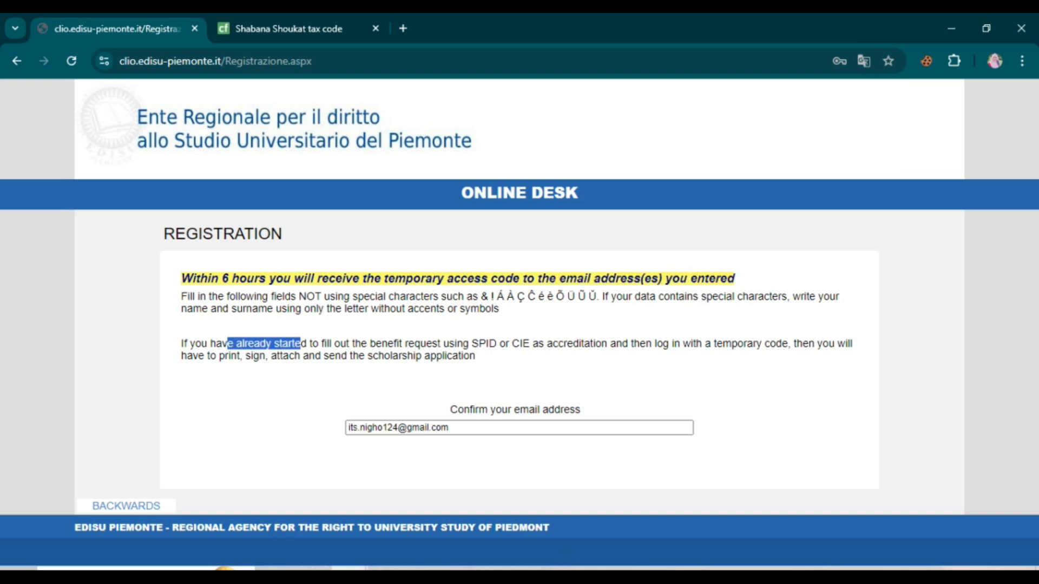
# Open the 'CODICE TEMPORANEO D'ACCESSO' e-mail in Gmail, translate it to English, and highlight the code.
pyautogui.click(559, 568)
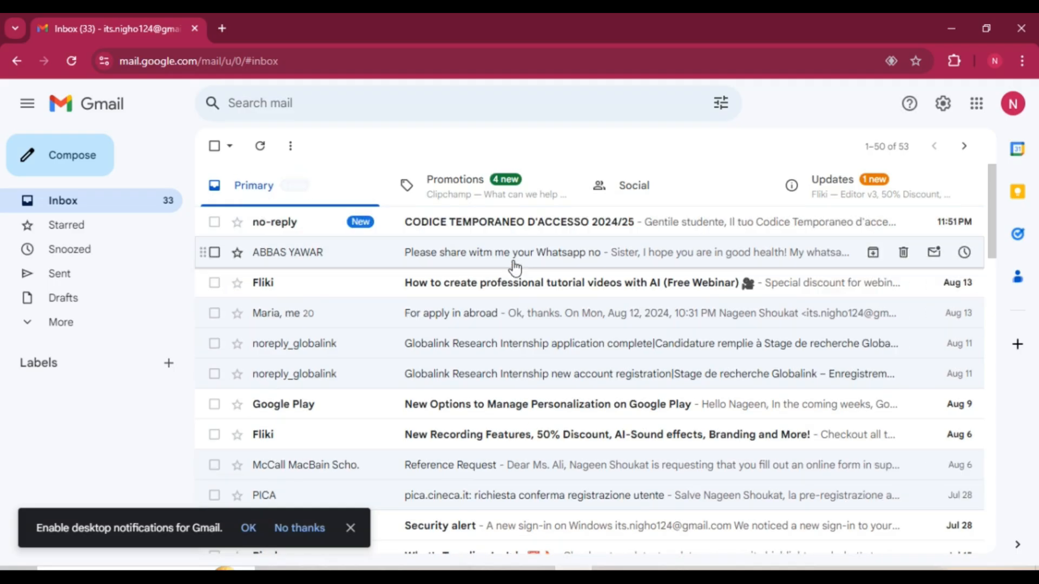
pyautogui.click(509, 222)
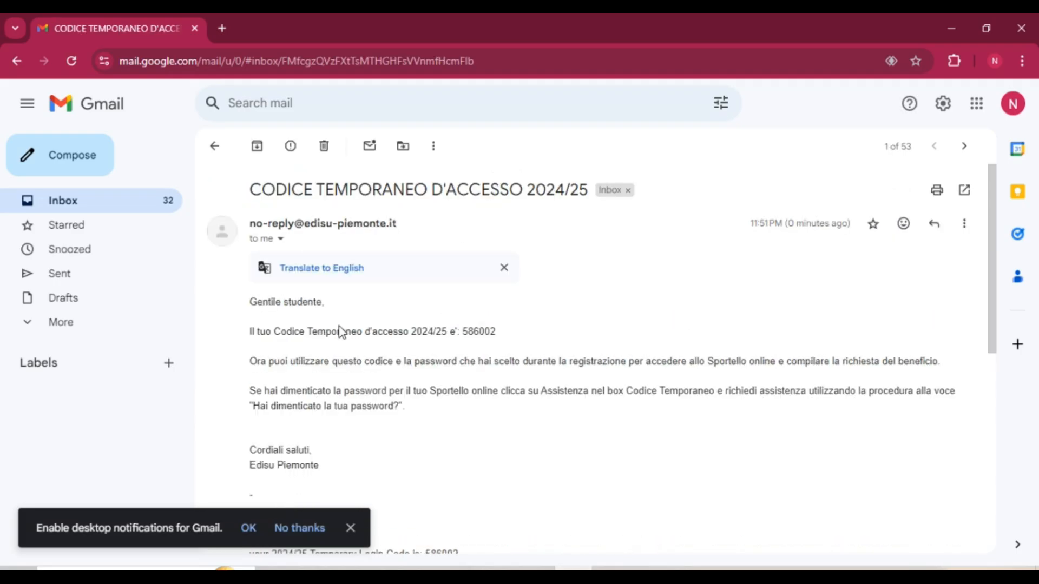
pyautogui.click(314, 267)
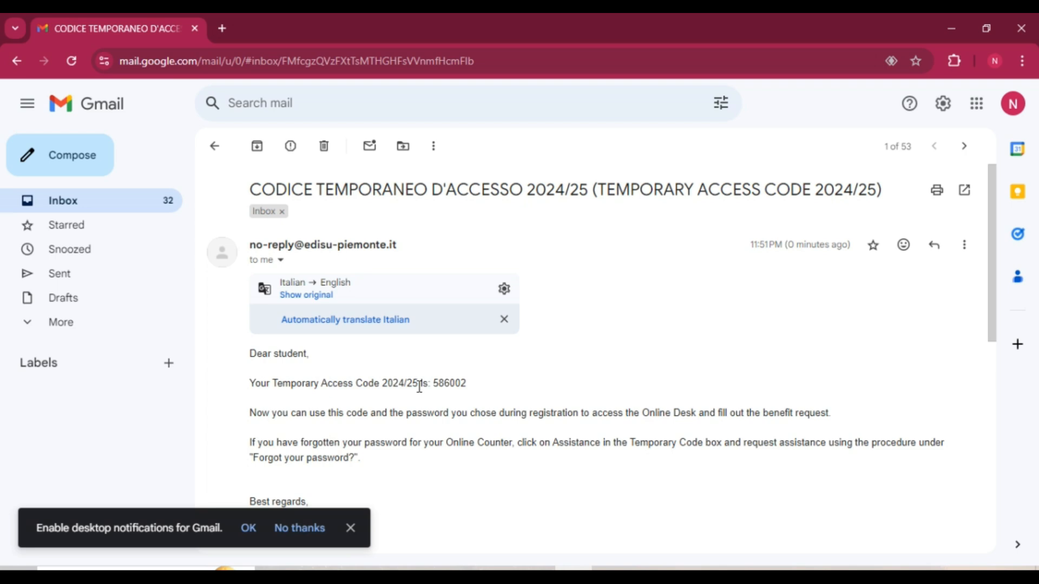
pyautogui.moveTo(434, 382); pyautogui.dragTo(474, 387)
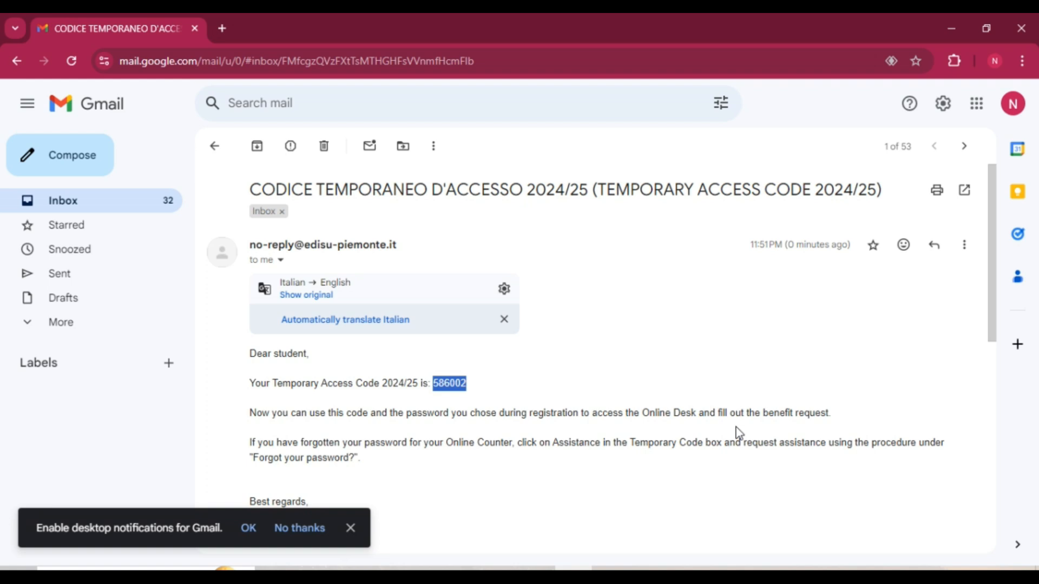
pyautogui.scroll(-2, 739, 433)
pyautogui.scroll(-3, 330, 406)
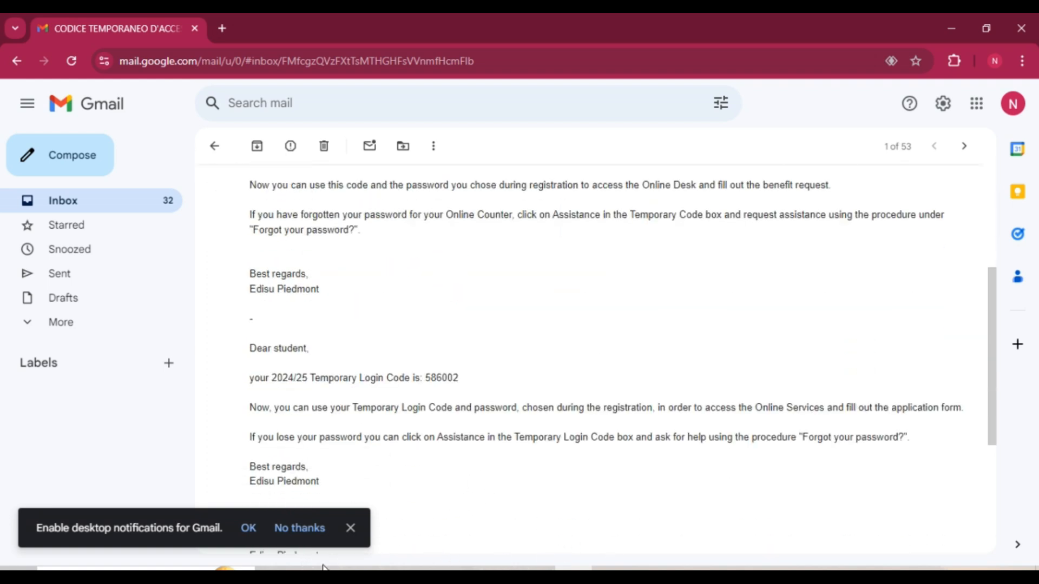
pyautogui.click(346, 571)
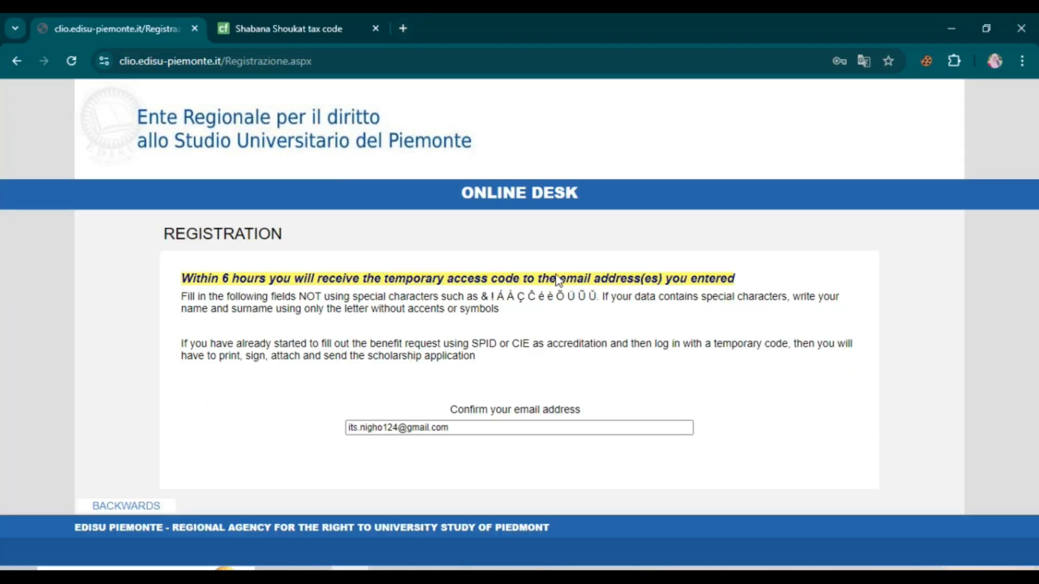
# Open edisu.piemonte.it in a new tab and go to the Scholarships Online Desk login.
pyautogui.click(411, 33)
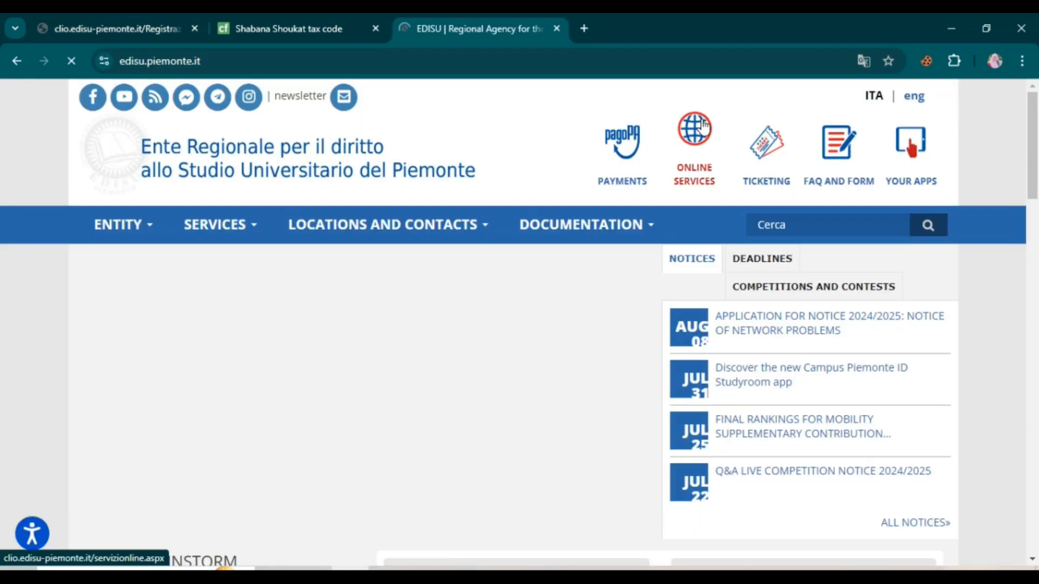
pyautogui.click(703, 125)
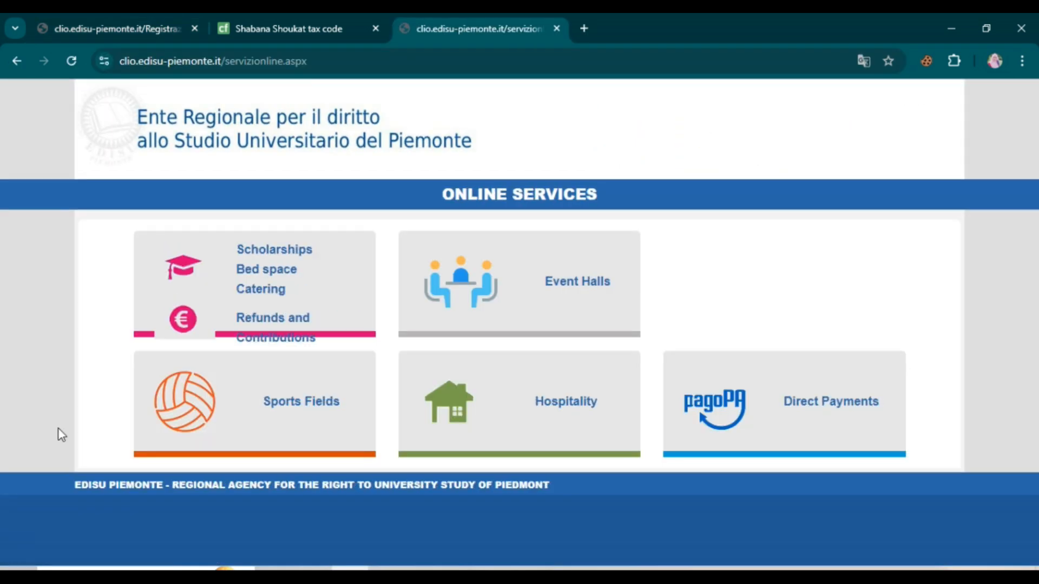
pyautogui.click(312, 330)
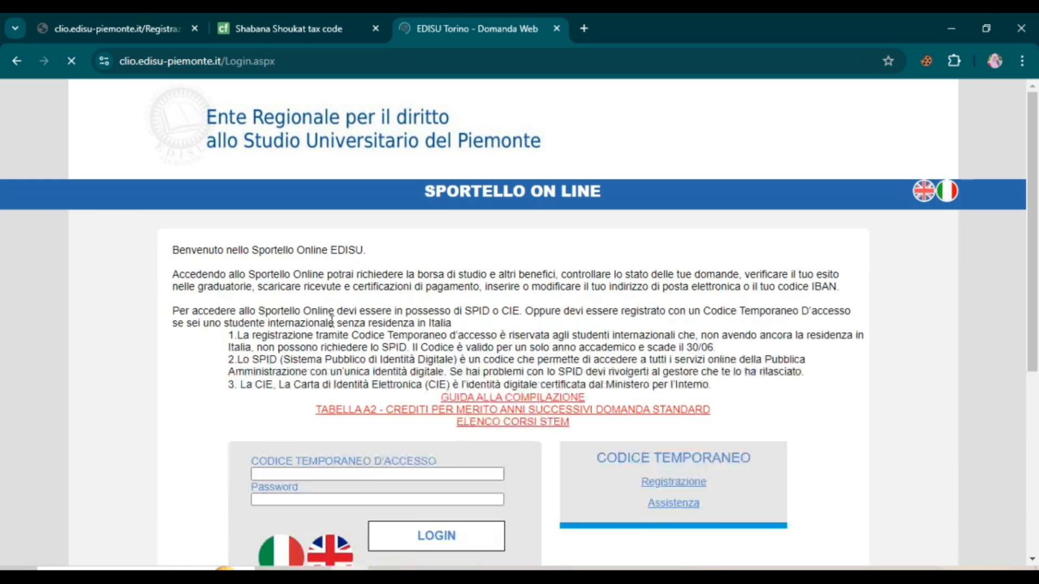
pyautogui.scroll(-3, 420, 368)
# Log in with the temporary access code and the account password.
pyautogui.click(314, 385)
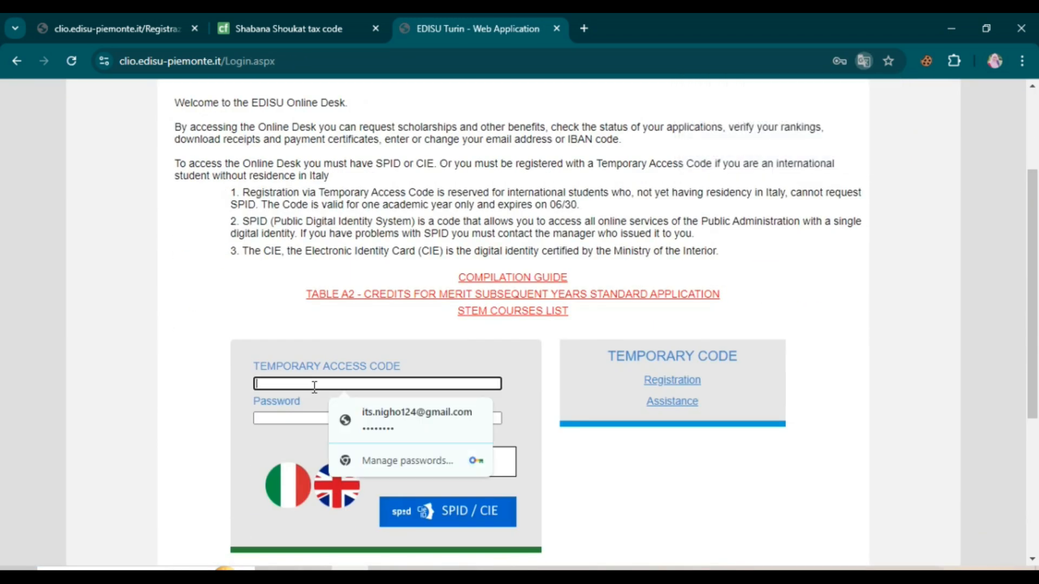
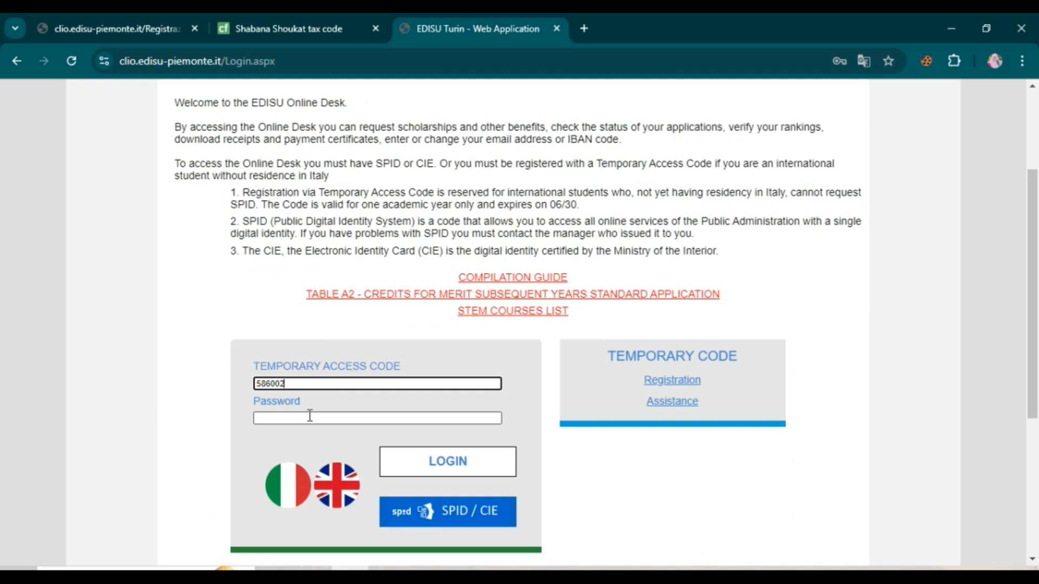
pyautogui.click(309, 416)
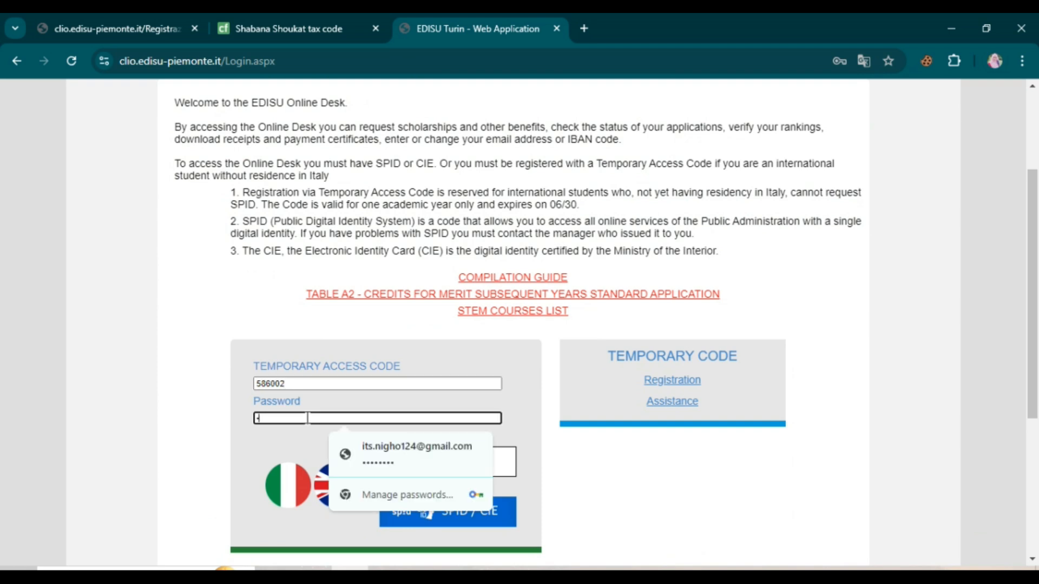
pyautogui.write('••••••••')
pyautogui.click(430, 476)
# Save the login password, start a Scholarship benefit request, and translate the page into English.
pyautogui.click(810, 304)
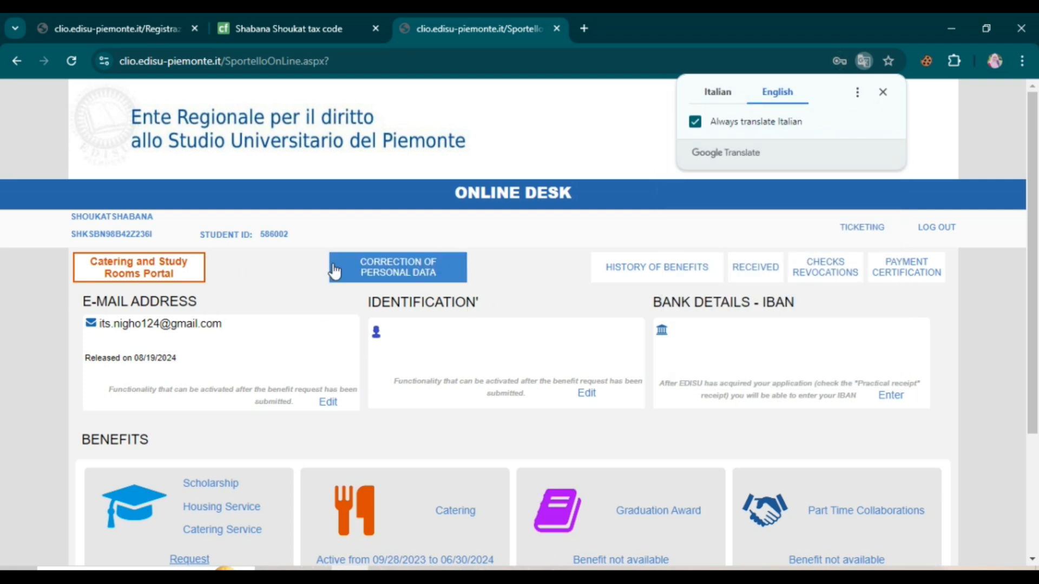
pyautogui.click(102, 325)
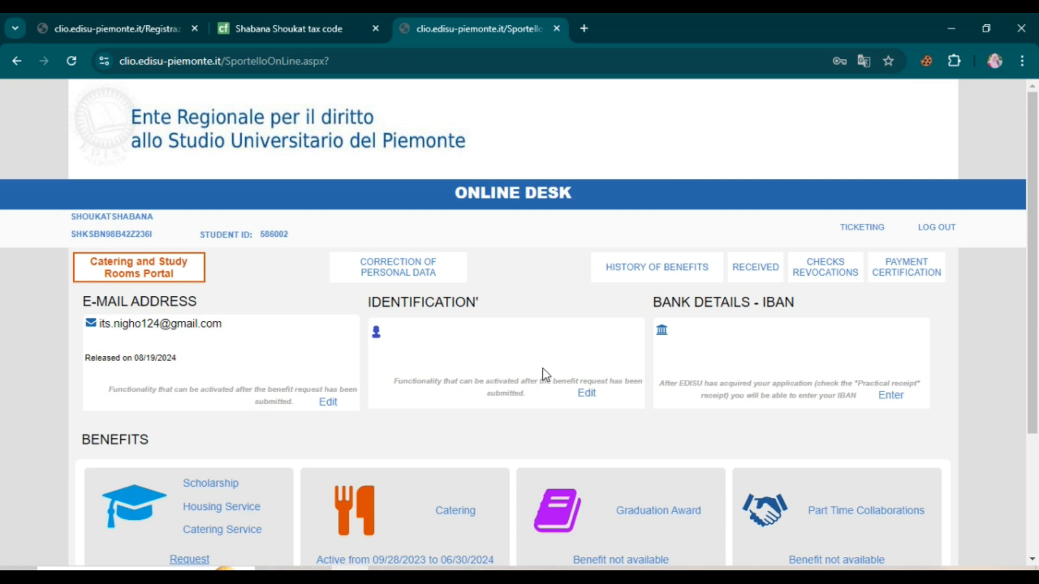
pyautogui.scroll(-2, 524, 374)
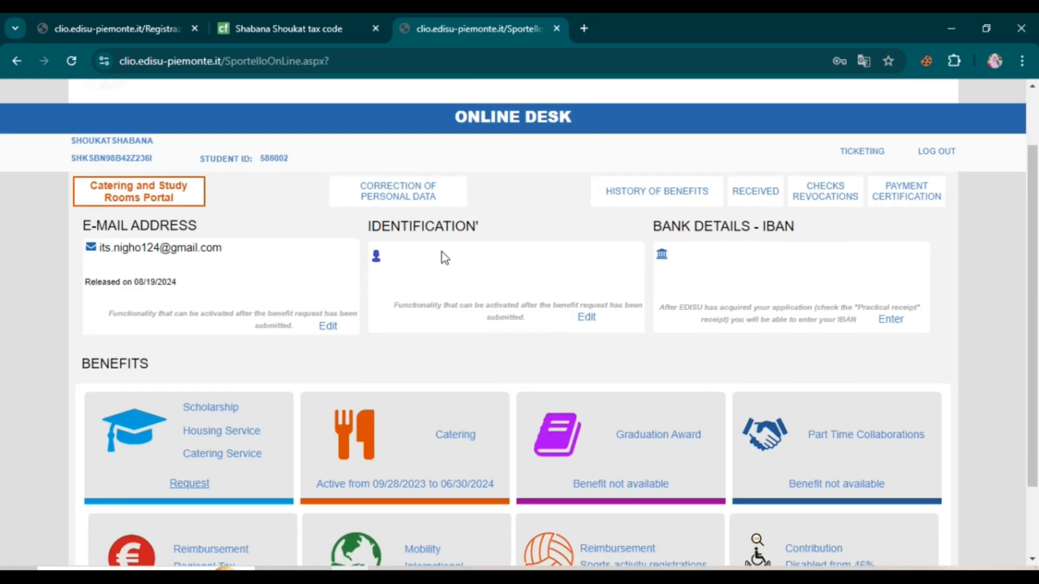
pyautogui.scroll(-2, 433, 304)
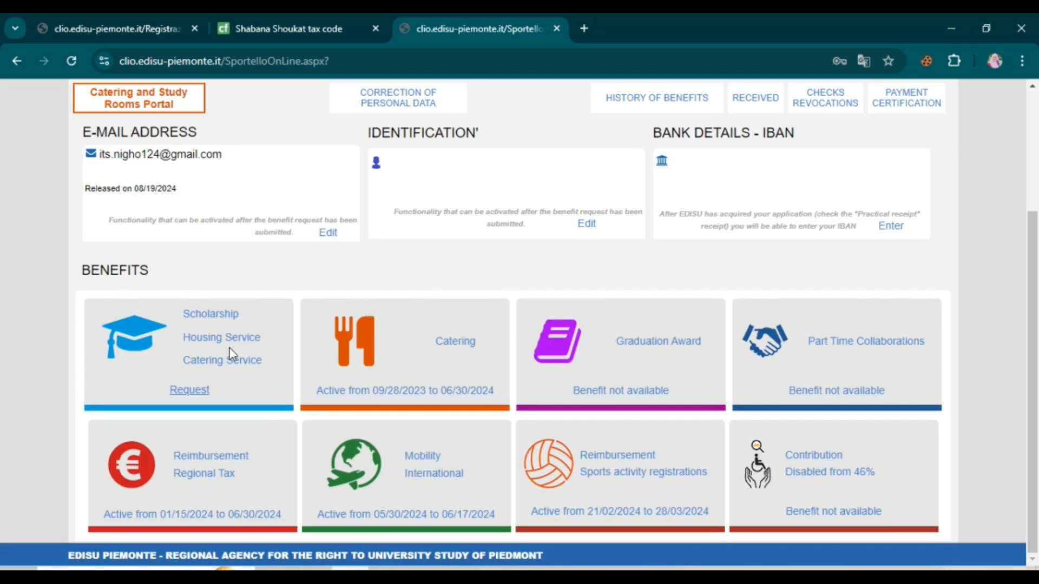
pyautogui.click(191, 396)
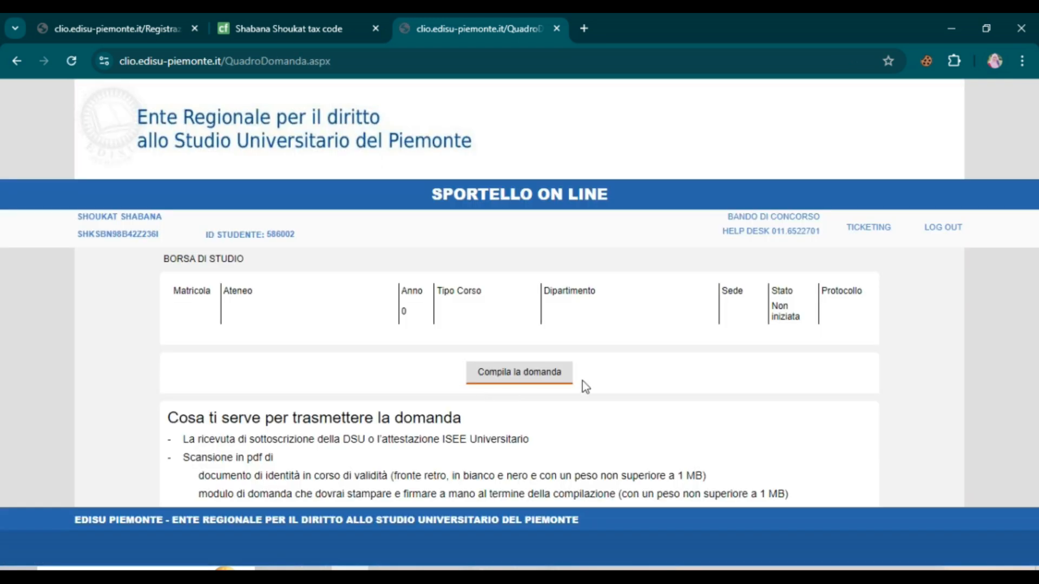
pyautogui.rightClick(687, 387)
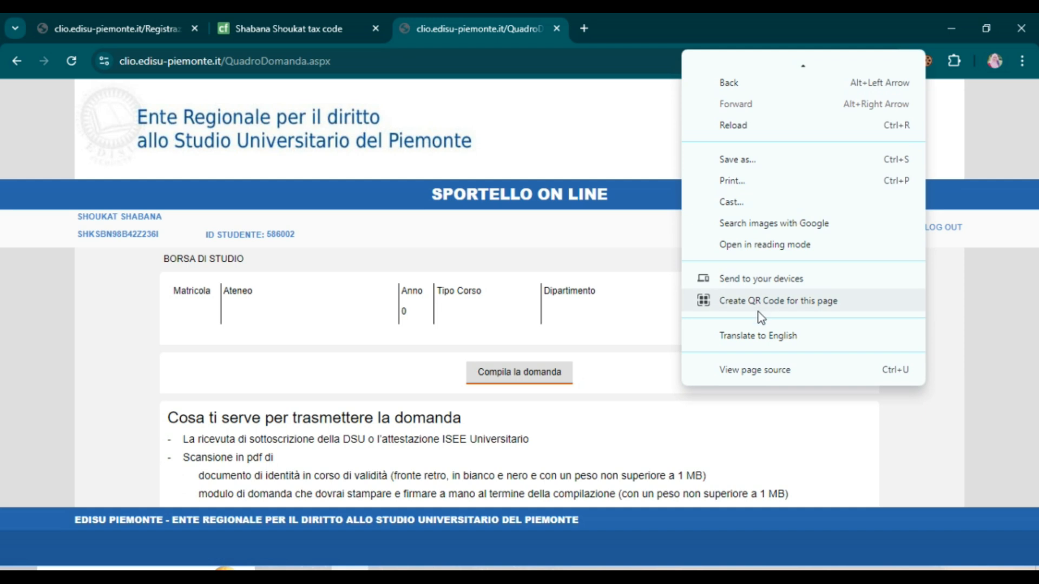
pyautogui.click(755, 326)
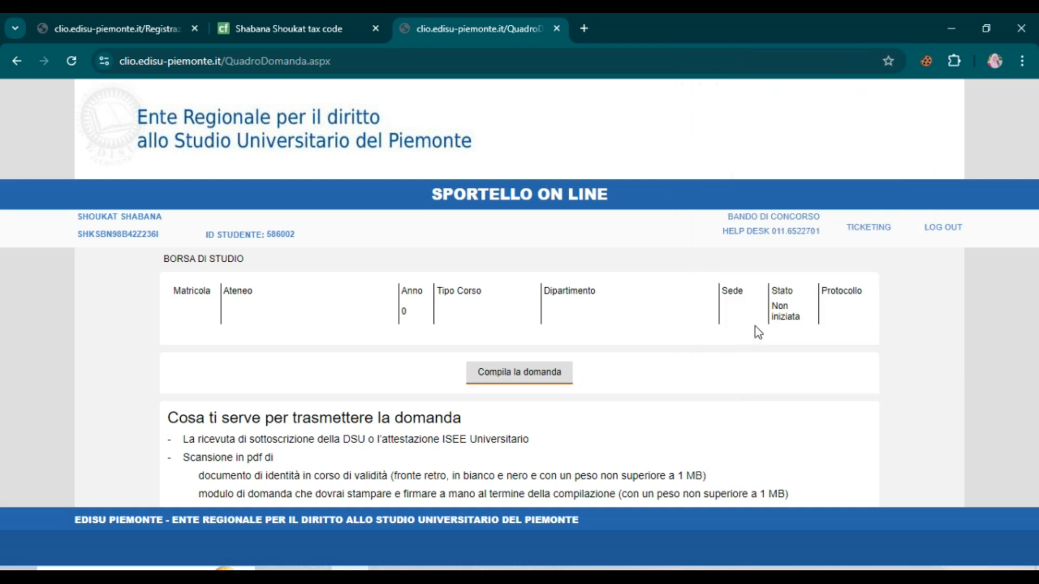
# Apply as a first-year student for Housing, Scholarship and Catering, authorise EDISU, and save.
pyautogui.click(520, 381)
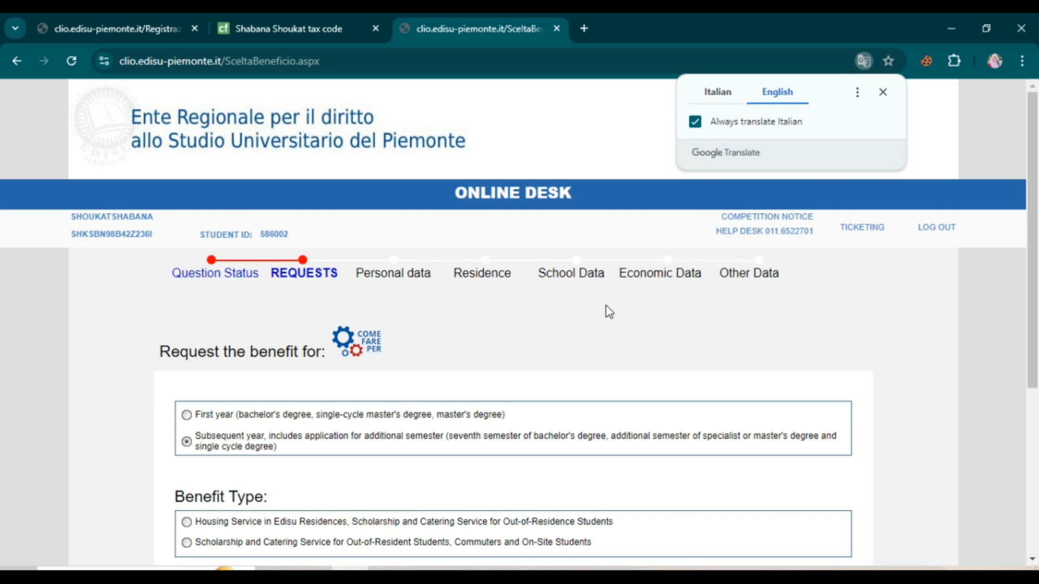
pyautogui.scroll(-3, 606, 306)
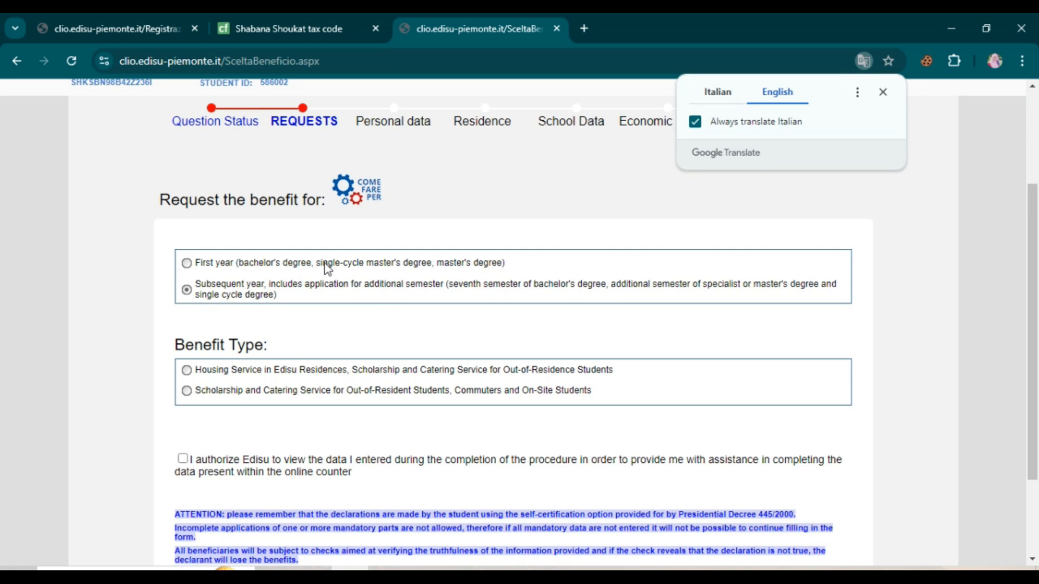
pyautogui.click(193, 268)
pyautogui.scroll(-2, 355, 336)
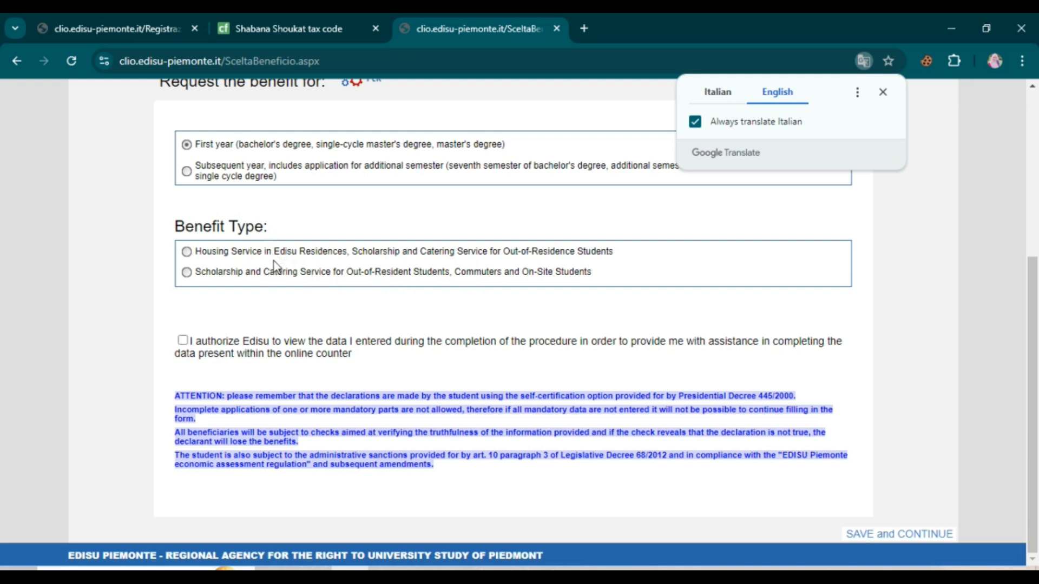
pyautogui.click(186, 252)
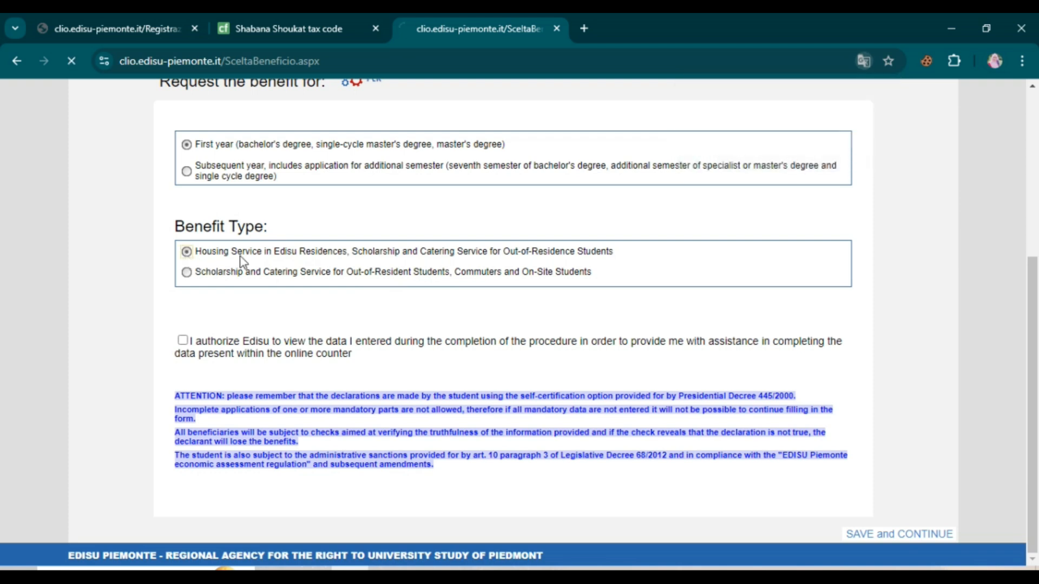
pyautogui.scroll(-4, 274, 376)
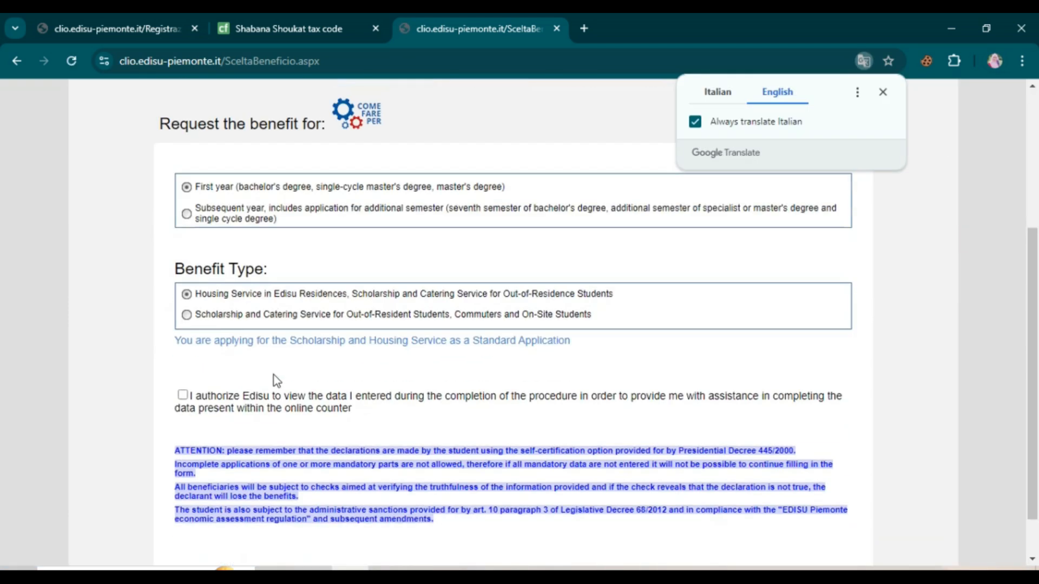
pyautogui.click(183, 341)
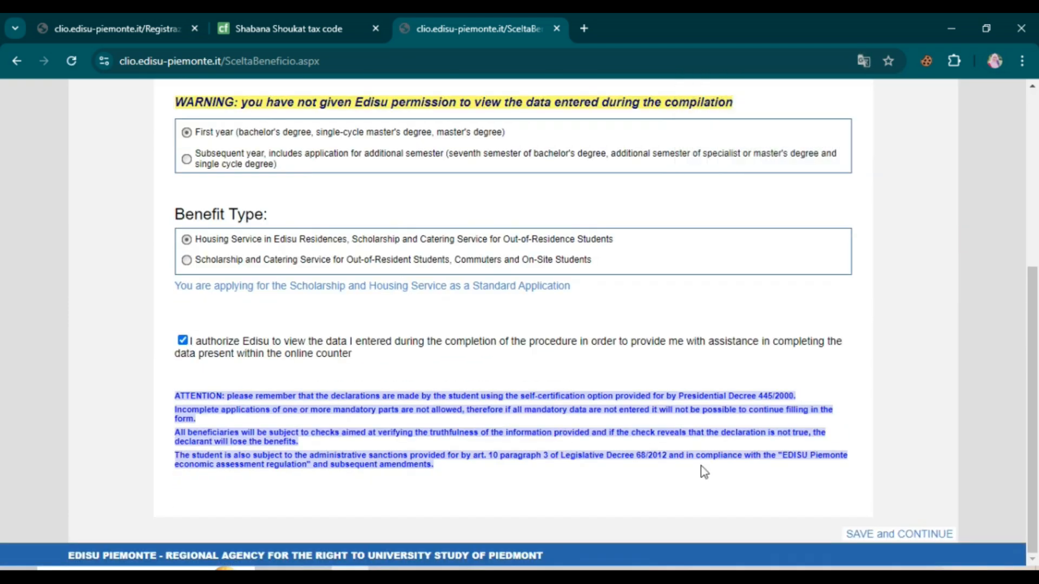
pyautogui.click(864, 534)
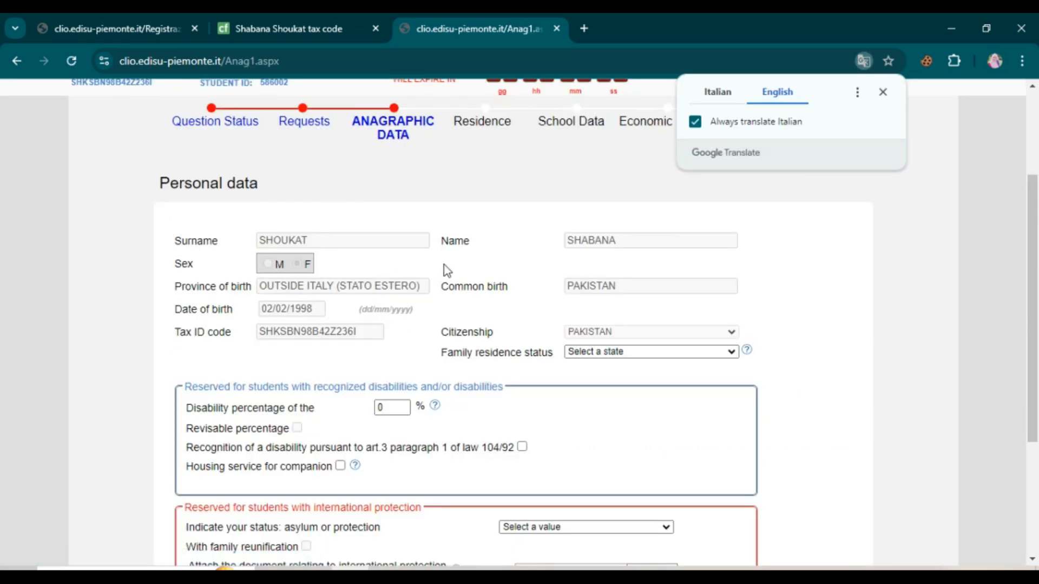
# Set family residence to PAKISTAN, declare the 2024/2025 visa request, and save personal data.
pyautogui.scroll(-2, 577, 357)
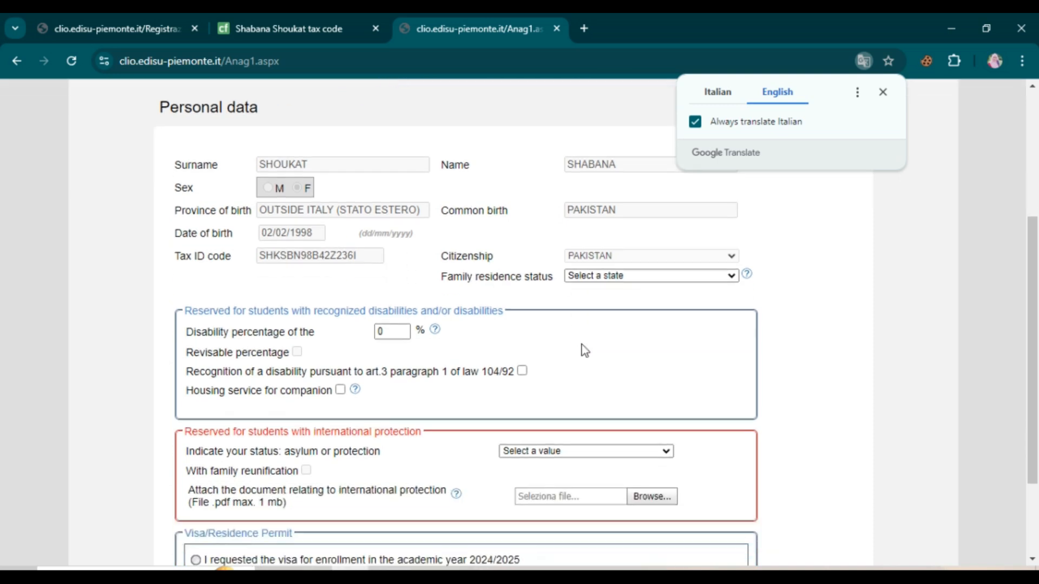
pyautogui.click(614, 277)
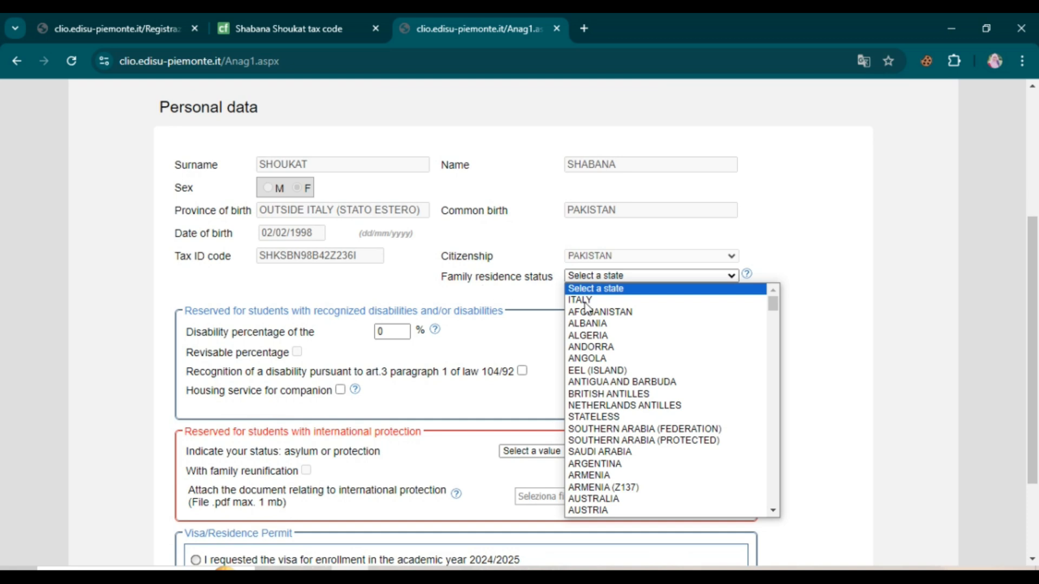
pyautogui.press('p')
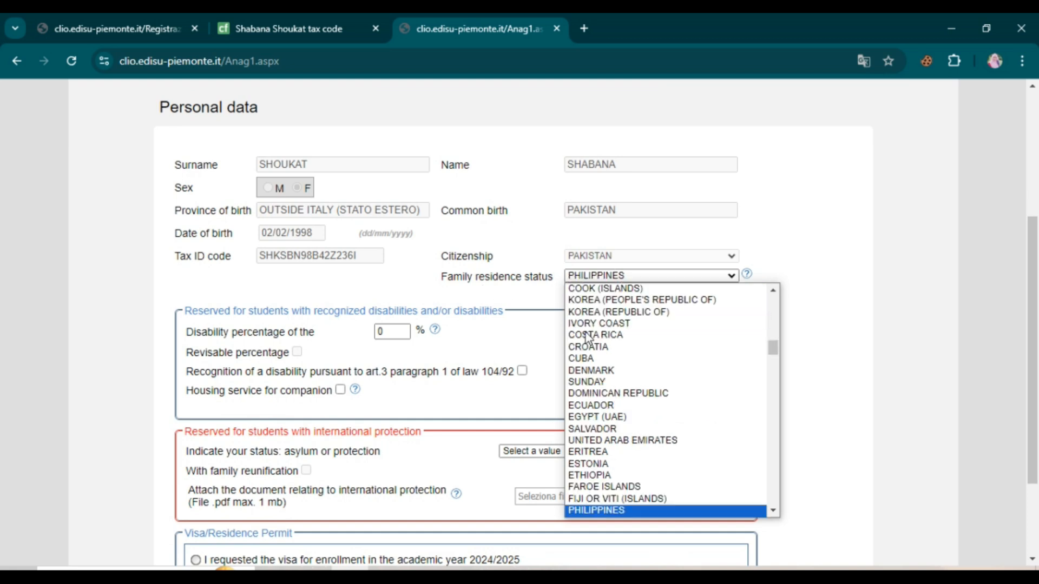
pyautogui.press('p')
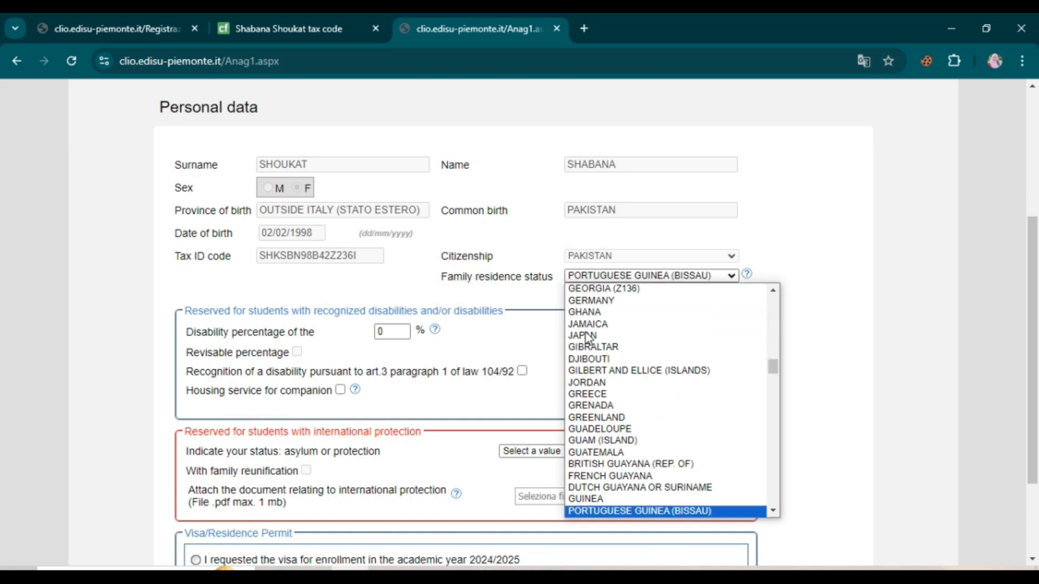
pyautogui.press('p')
pyautogui.press('Return')
pyautogui.scroll(-2, 273, 248)
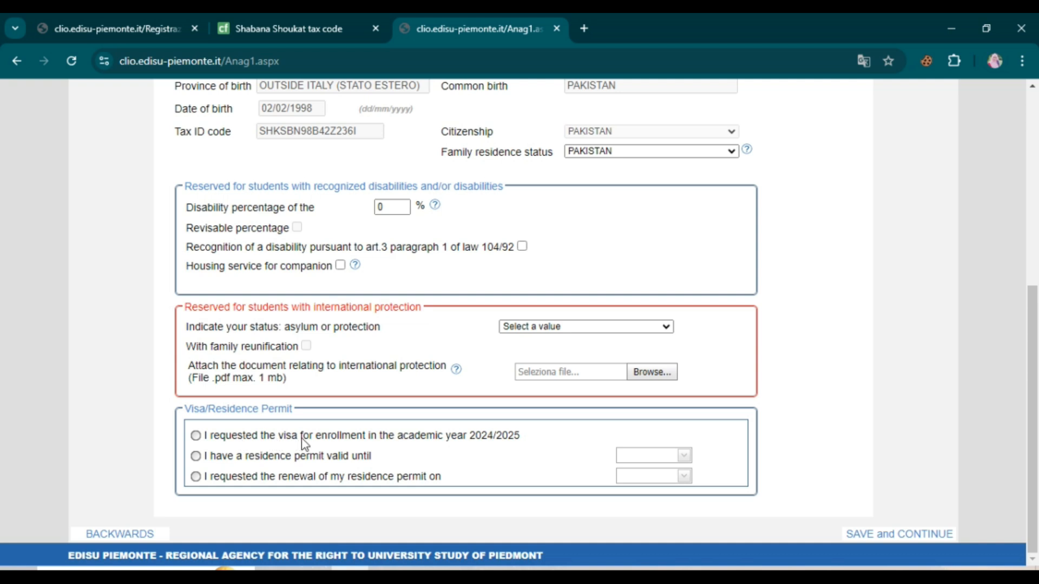
pyautogui.click(196, 436)
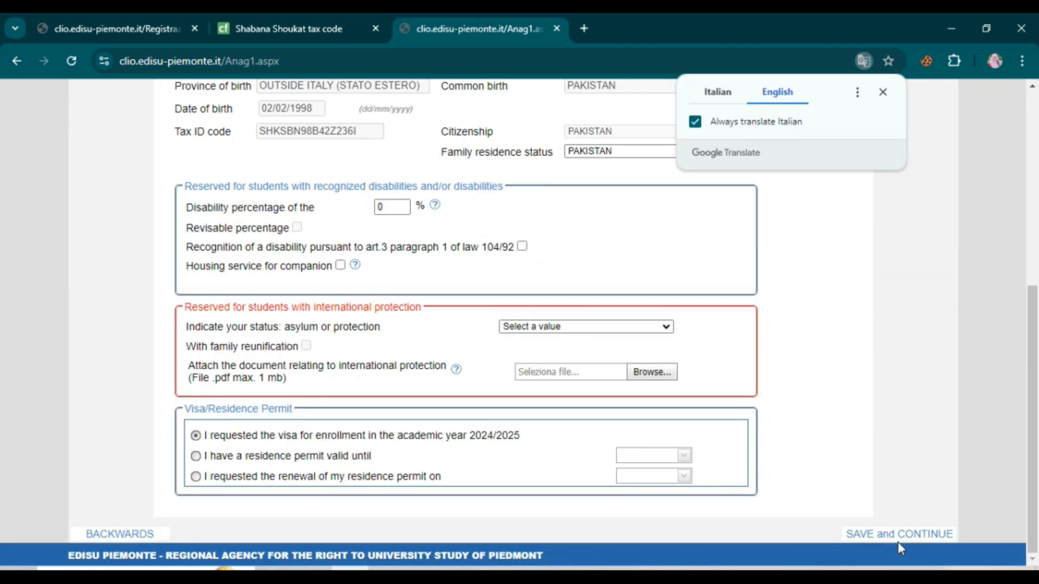
pyautogui.click(897, 535)
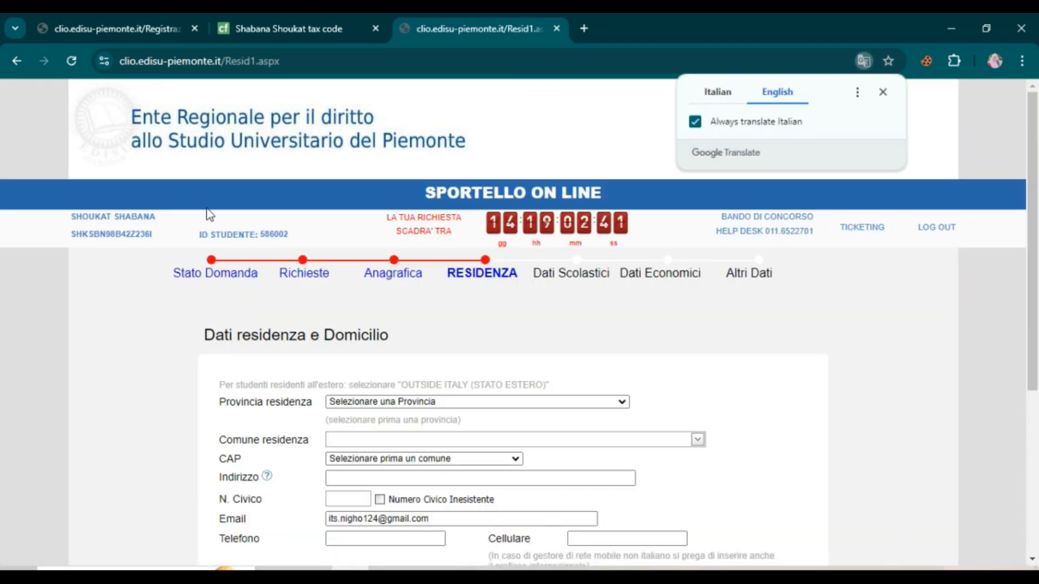
# Set residence province to OUTSIDE ITALY, municipality PAKISTAN, keeping --PAKISTAN as ZIP code.
pyautogui.scroll(-1, 465, 335)
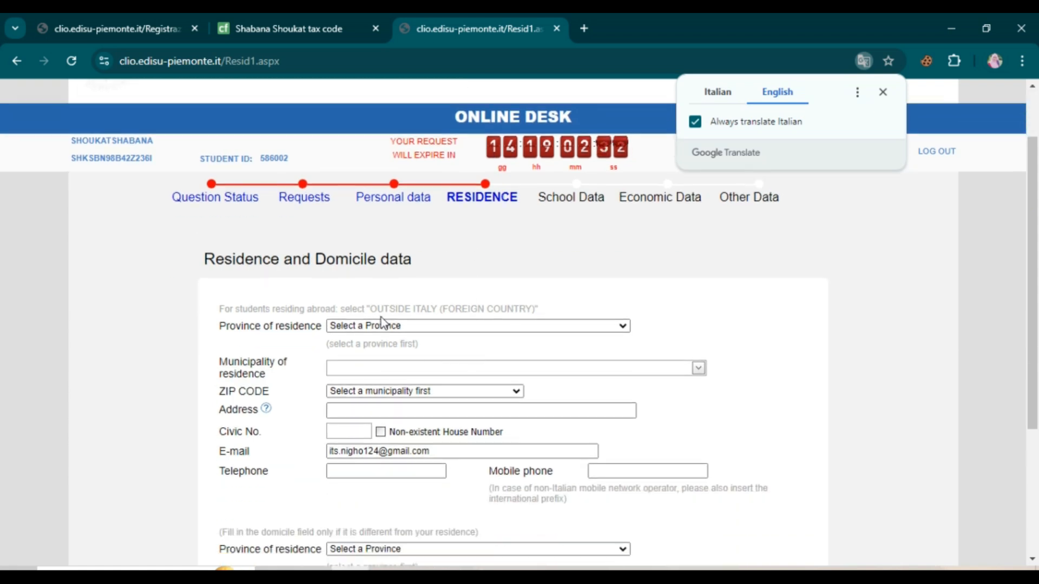
pyautogui.click(388, 327)
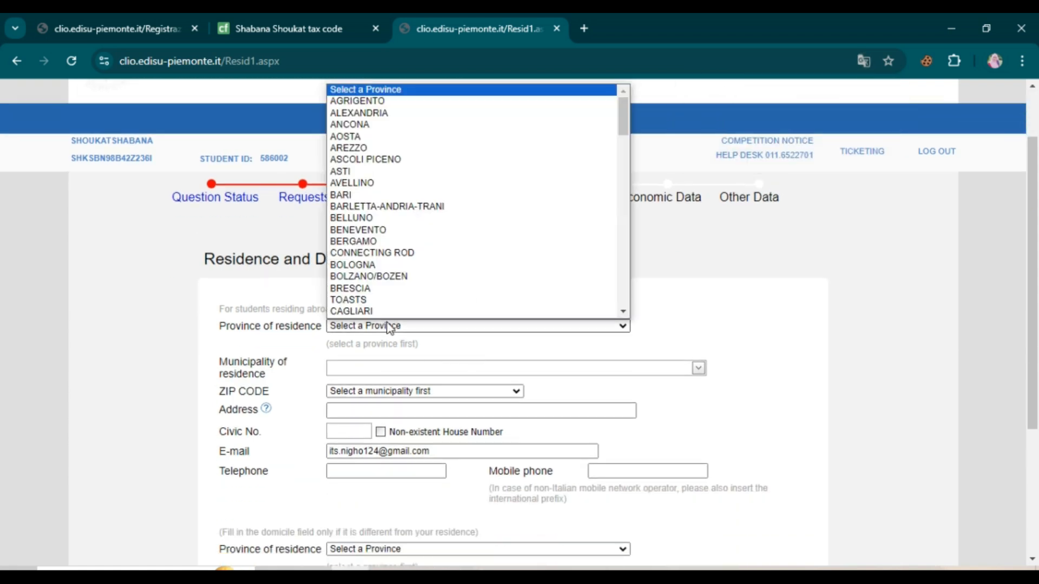
pyautogui.scroll(-15, 387, 313)
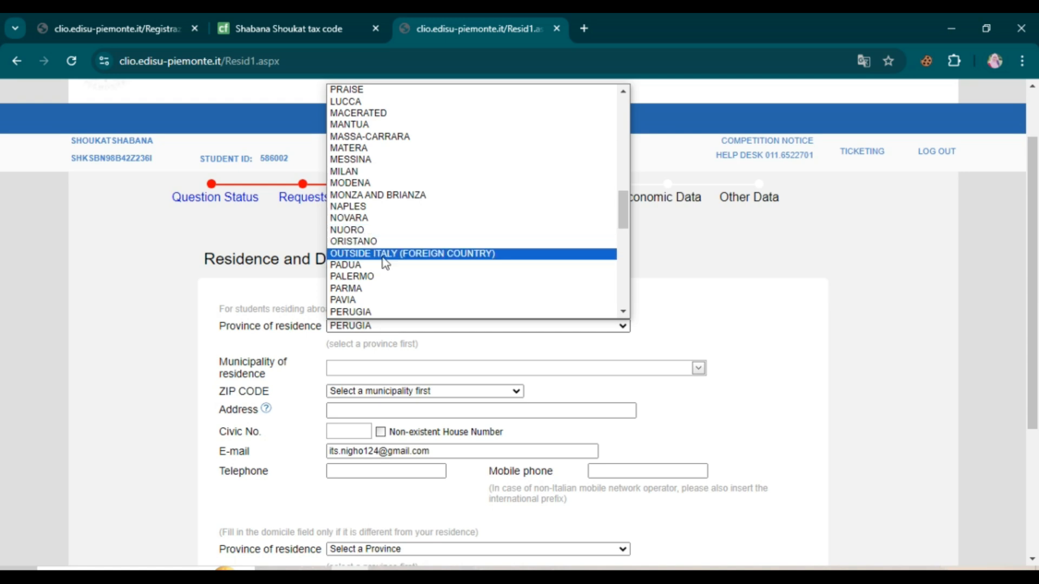
pyautogui.click(384, 252)
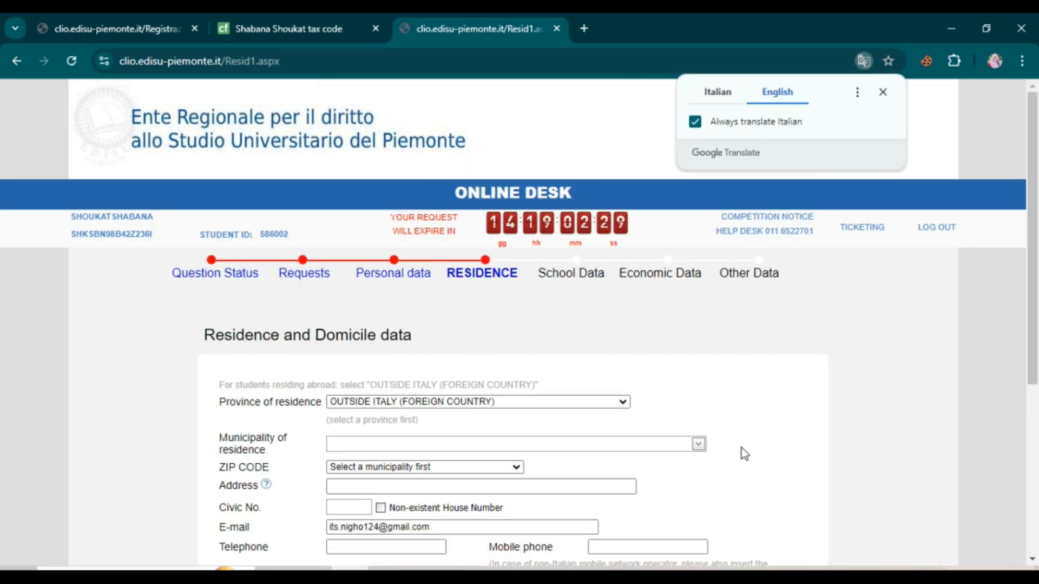
pyautogui.click(699, 444)
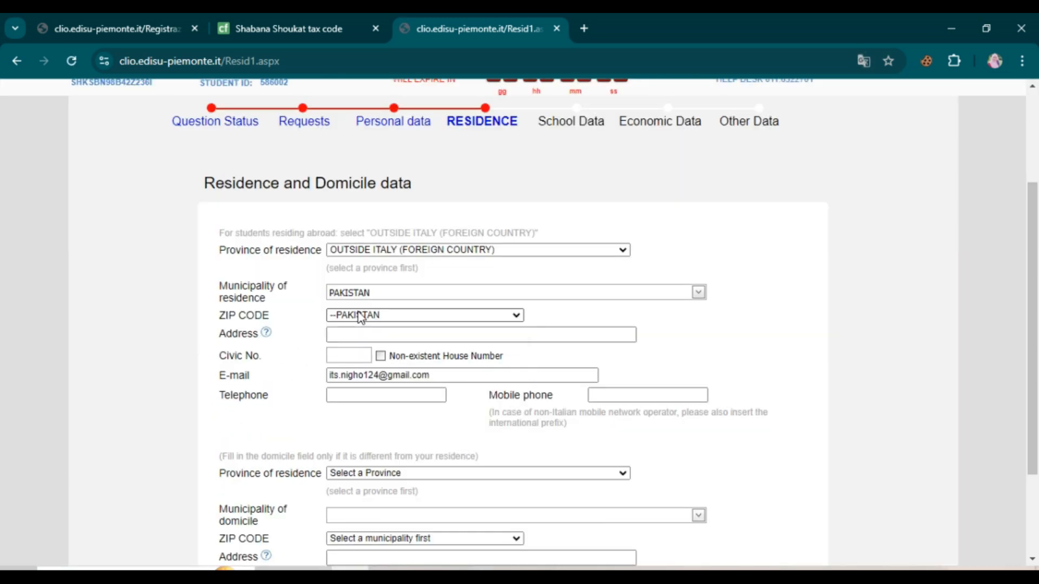
pyautogui.click(364, 315)
pyautogui.click(359, 339)
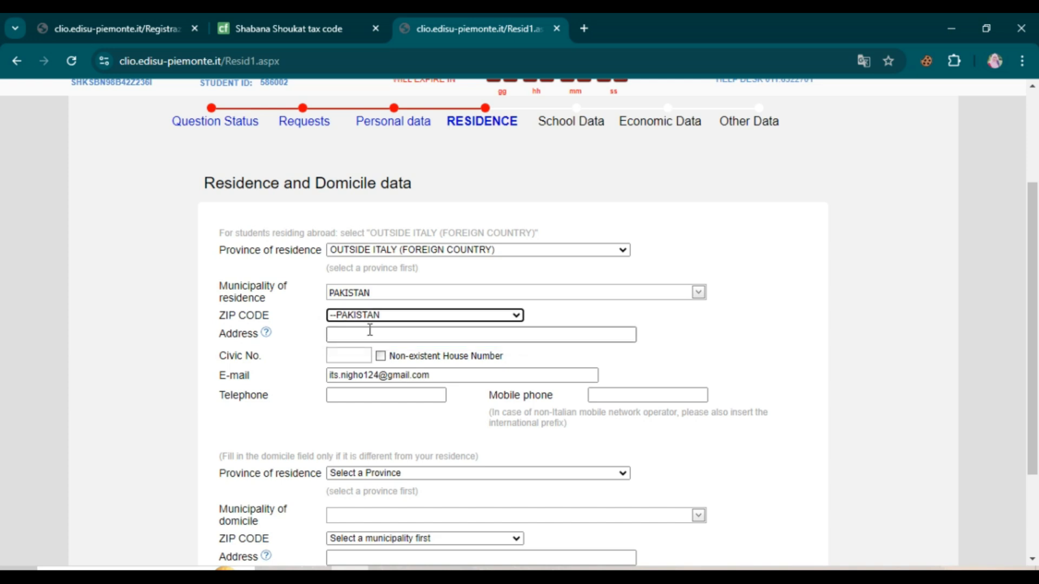
# Autofill the address from a saved entry and set civic number 43.
pyautogui.scroll(-1, 370, 329)
pyautogui.click(352, 258)
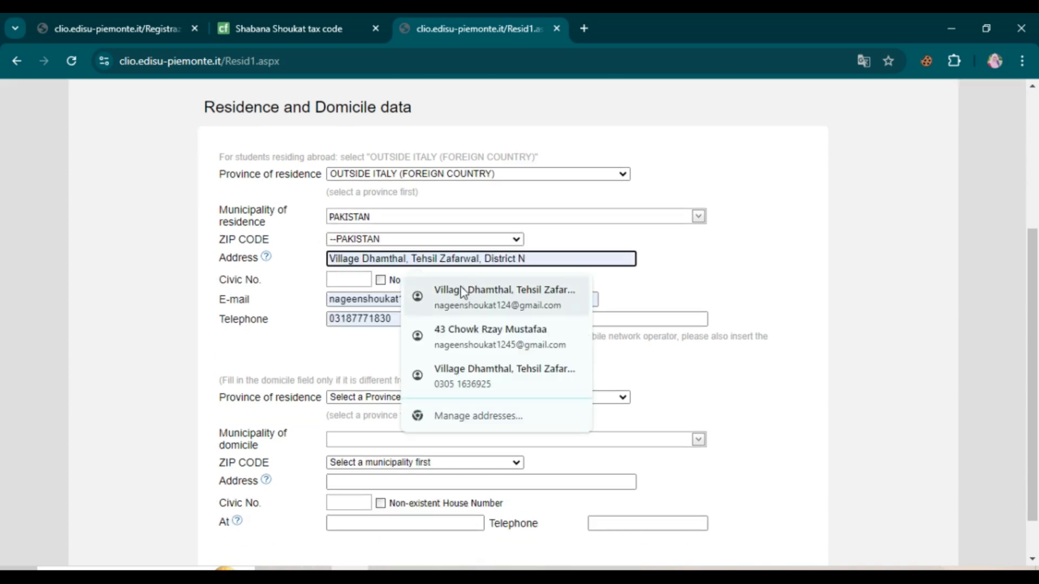
pyautogui.click(460, 290)
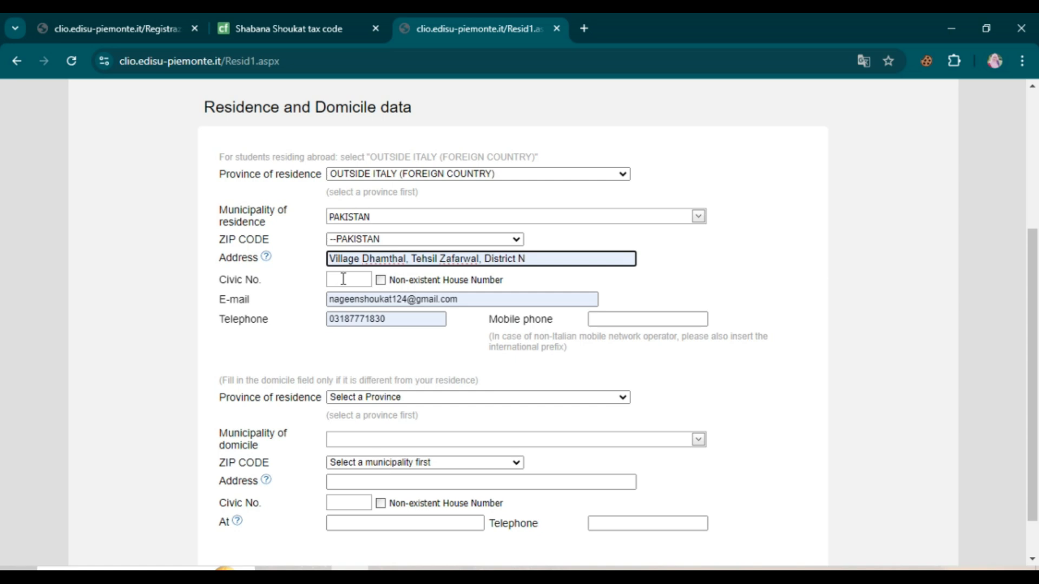
pyautogui.click(343, 279)
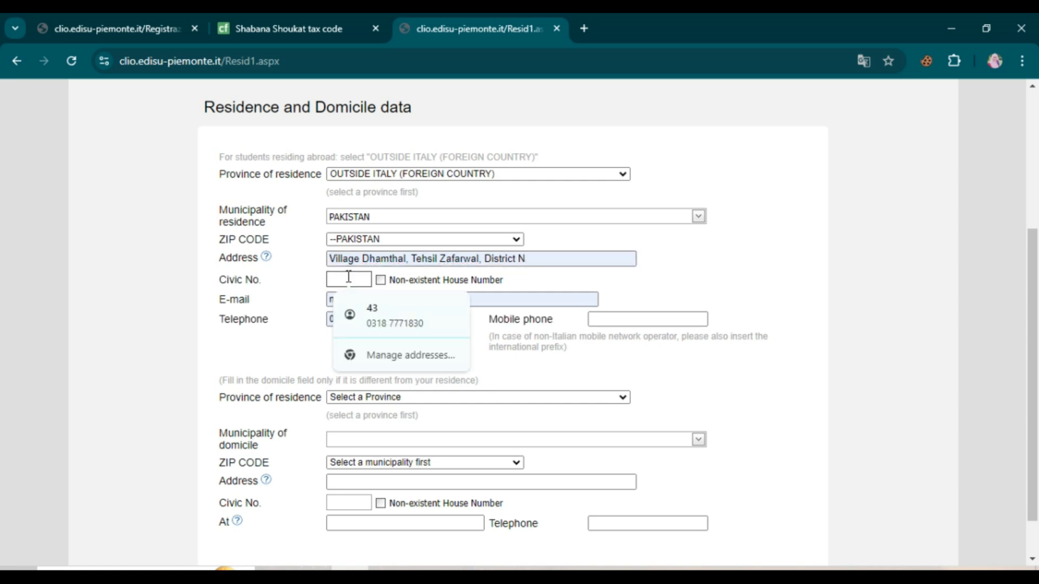
pyautogui.click(362, 308)
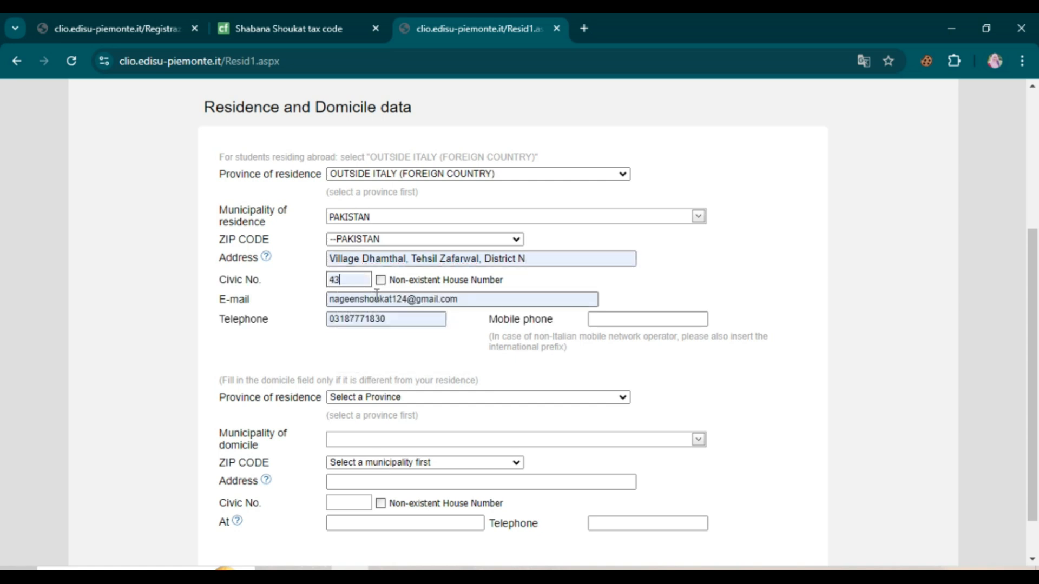
pyautogui.scroll(-1, 424, 290)
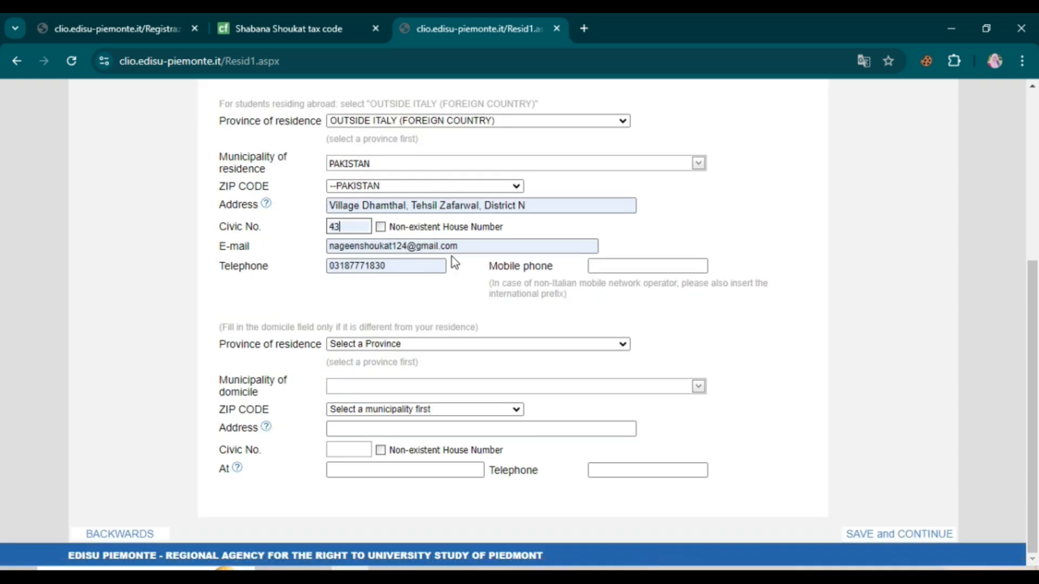
# Re-enter the student's e-mail address, prefix the telephone with +92, and save residence data.
pyautogui.press('Tab')
pyautogui.press('Tab')
pyautogui.press('BackSpace')
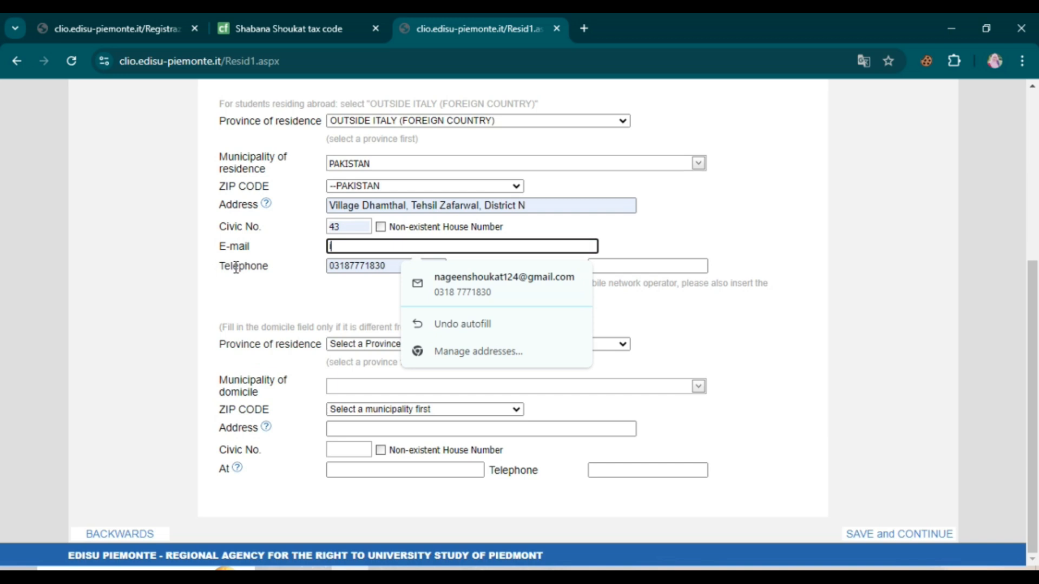
pyautogui.click(381, 265)
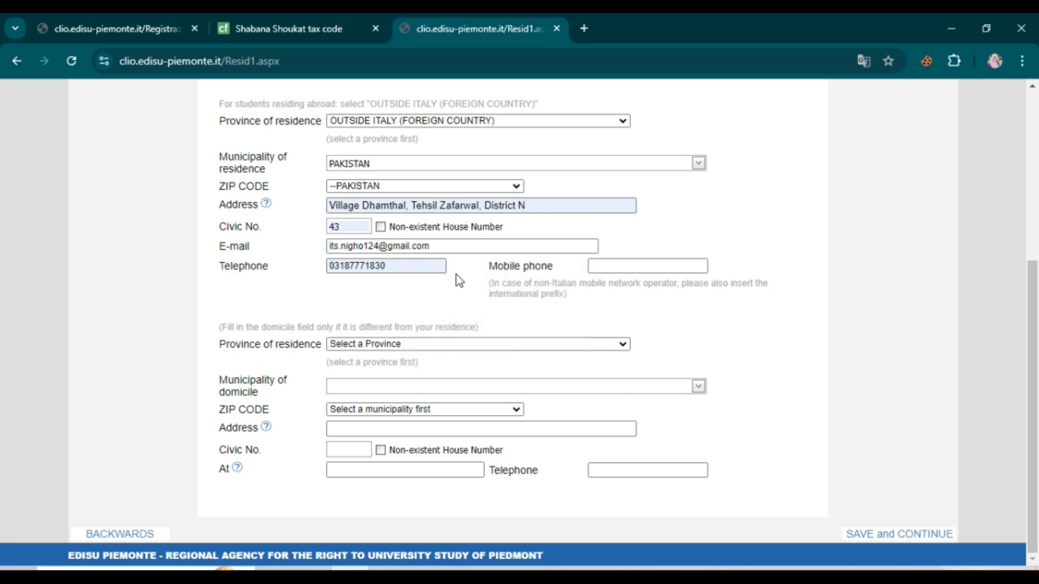
pyautogui.doubleClick(381, 265)
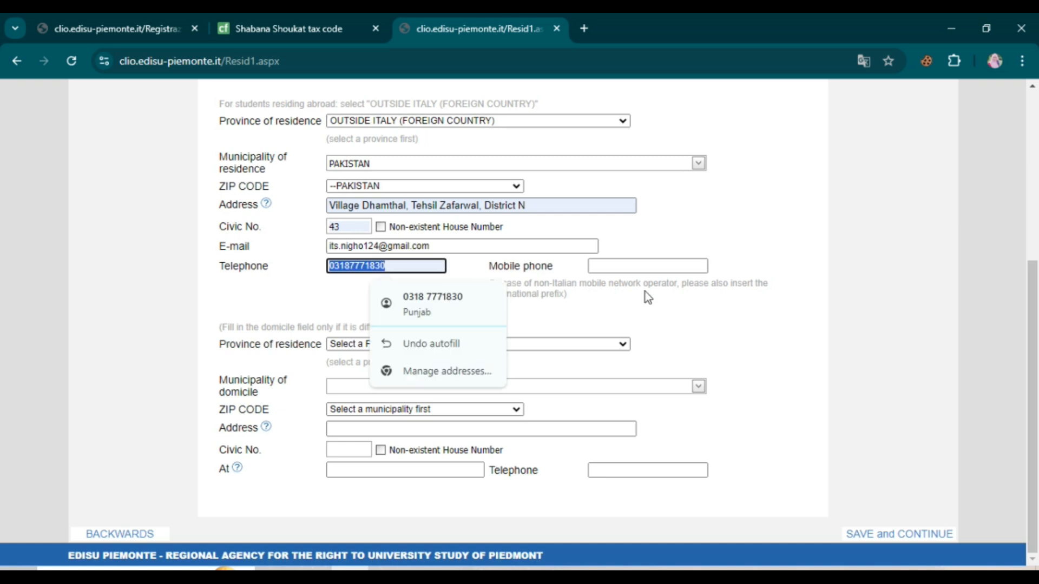
pyautogui.press('Home')
pyautogui.press('Delete')
pyautogui.write('+92')
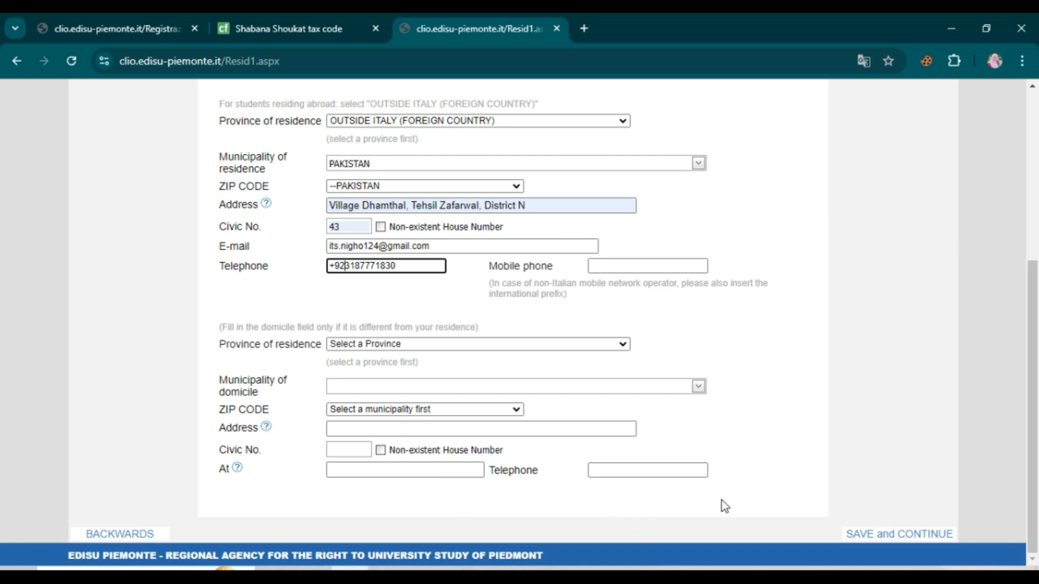
pyautogui.click(877, 539)
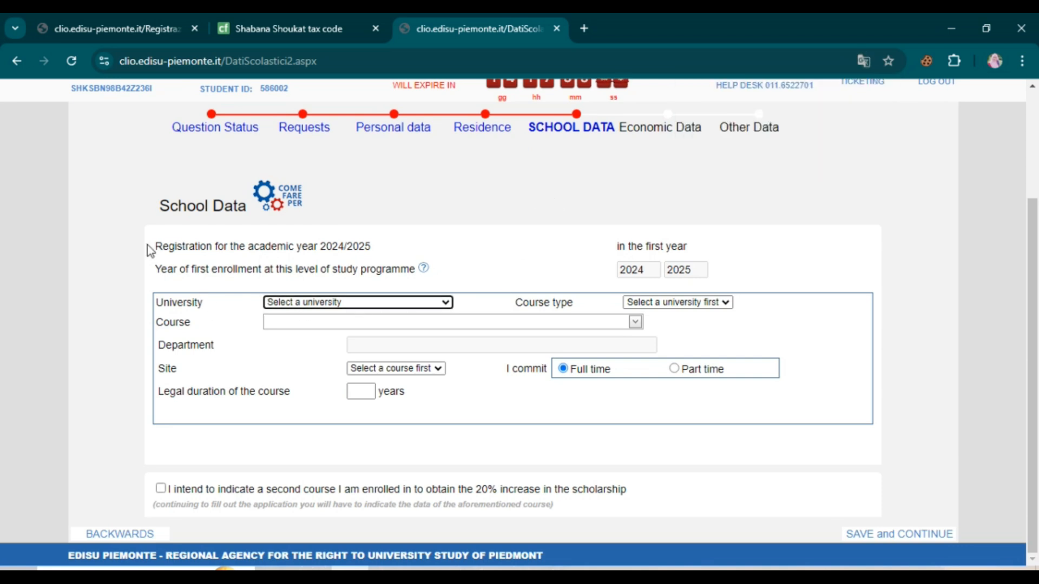
# For the 2024/2025 registration, pick UNIVERSITY OF TURIN and Master's Degree course type.
pyautogui.click(153, 246)
pyautogui.moveTo(157, 250); pyautogui.dragTo(371, 249)
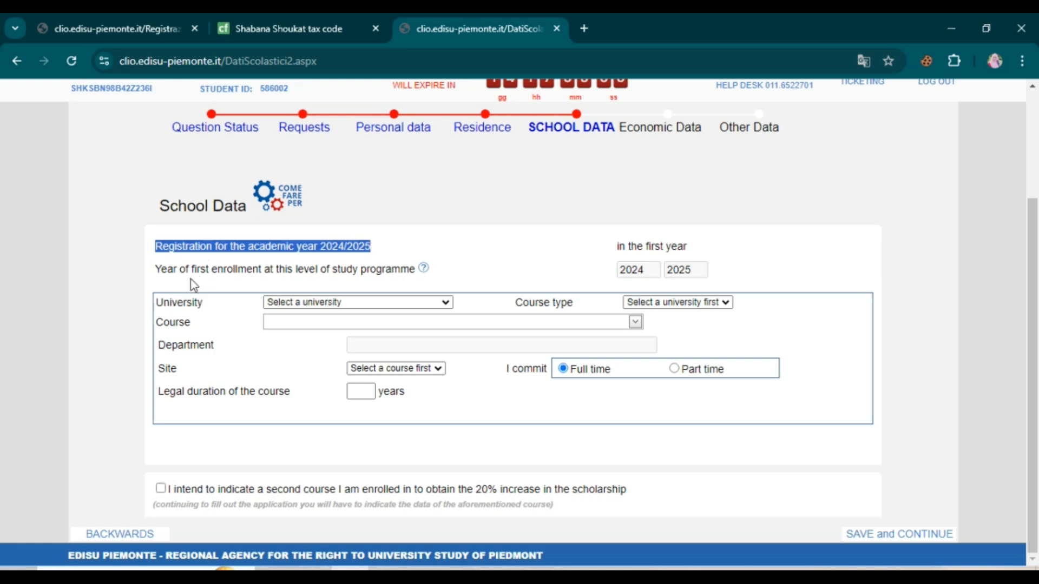
pyautogui.moveTo(152, 275); pyautogui.dragTo(282, 283)
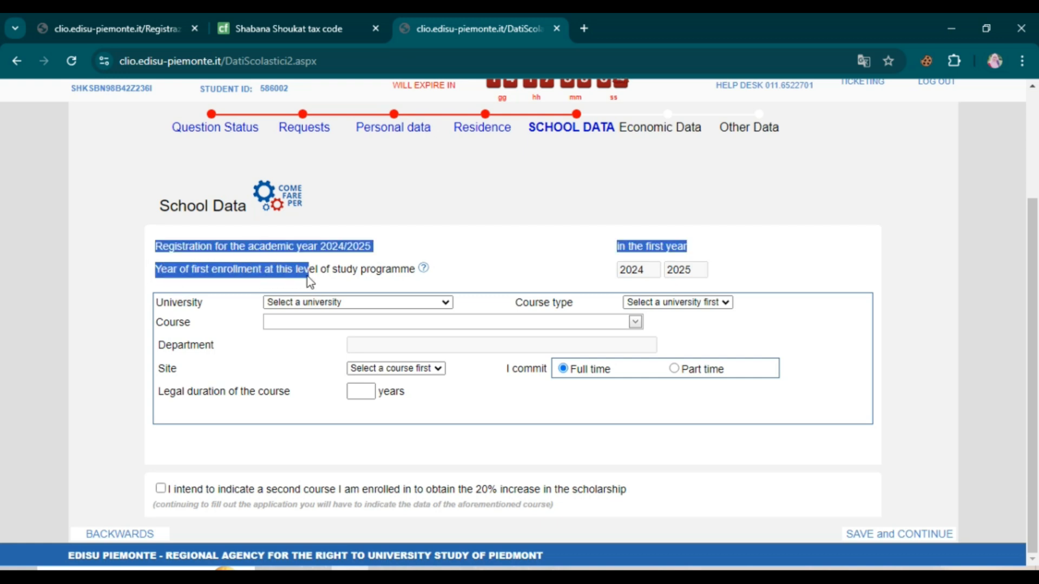
pyautogui.moveTo(367, 273); pyautogui.dragTo(418, 278)
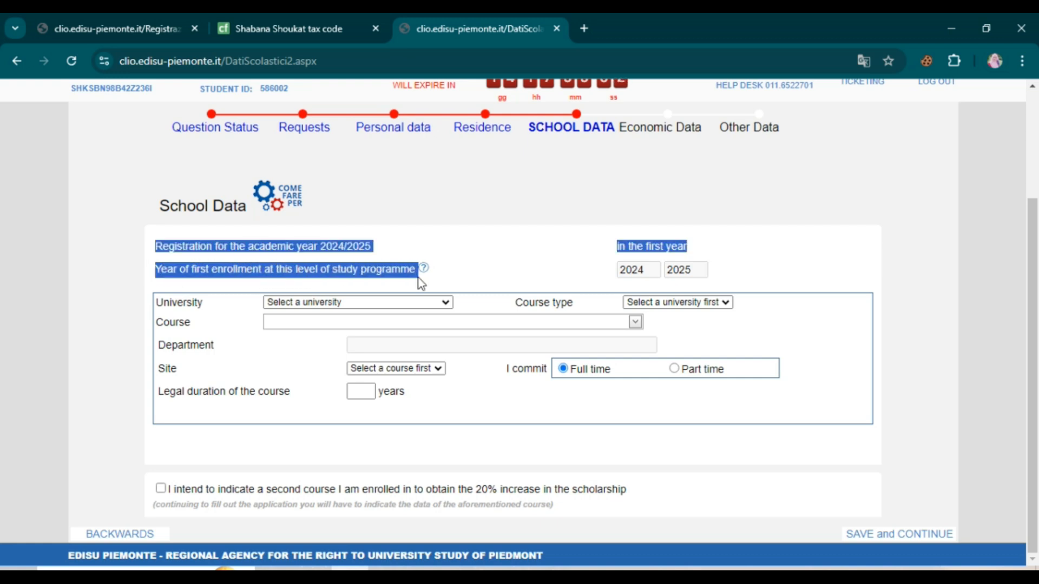
pyautogui.click(405, 303)
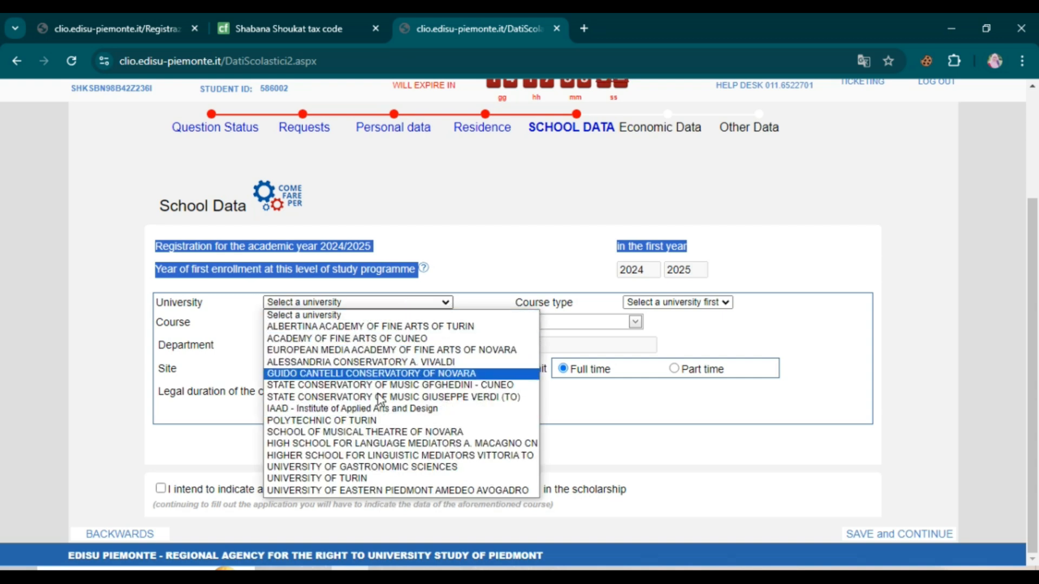
pyautogui.click(332, 479)
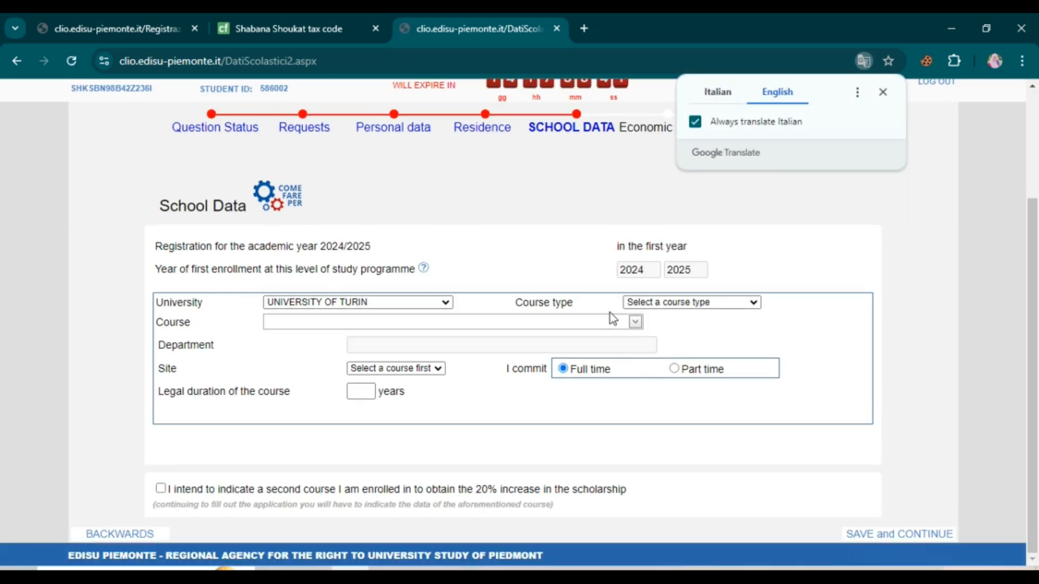
pyautogui.click(643, 304)
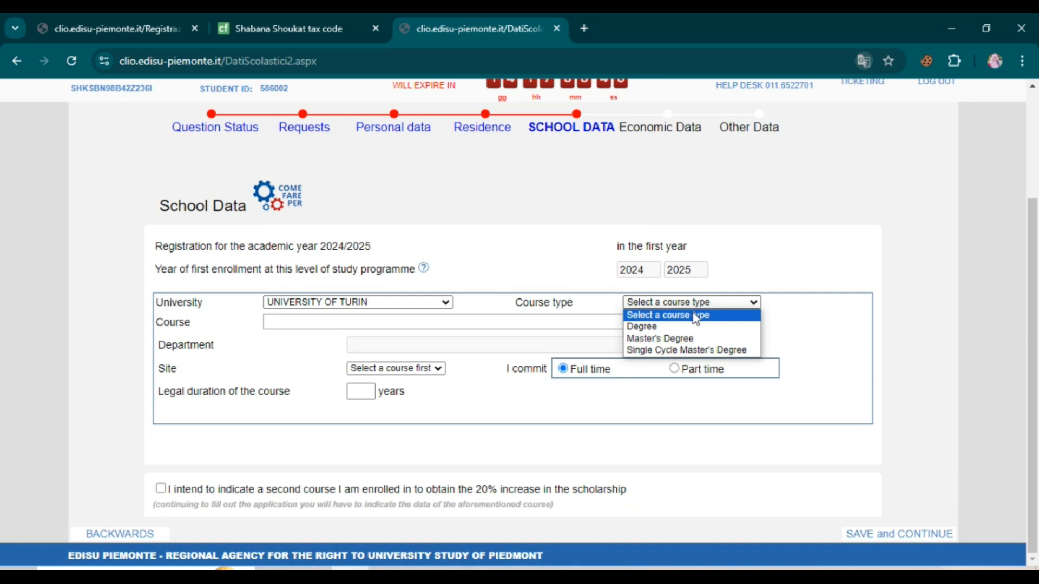
pyautogui.click(660, 341)
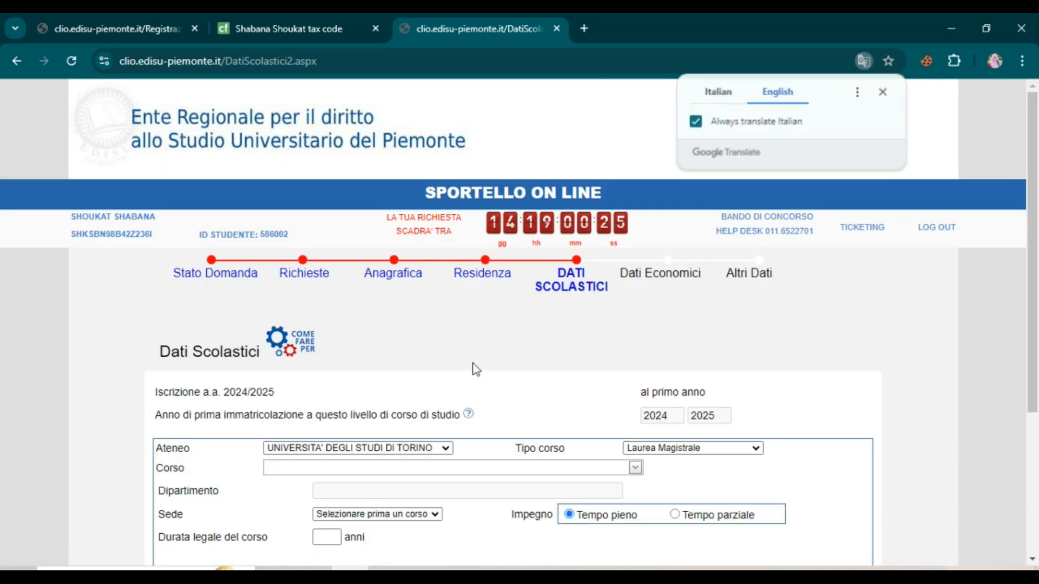
# Choose the CHIMICA (0205M21) master's course with TURIN as the site.
pyautogui.scroll(-4, 487, 411)
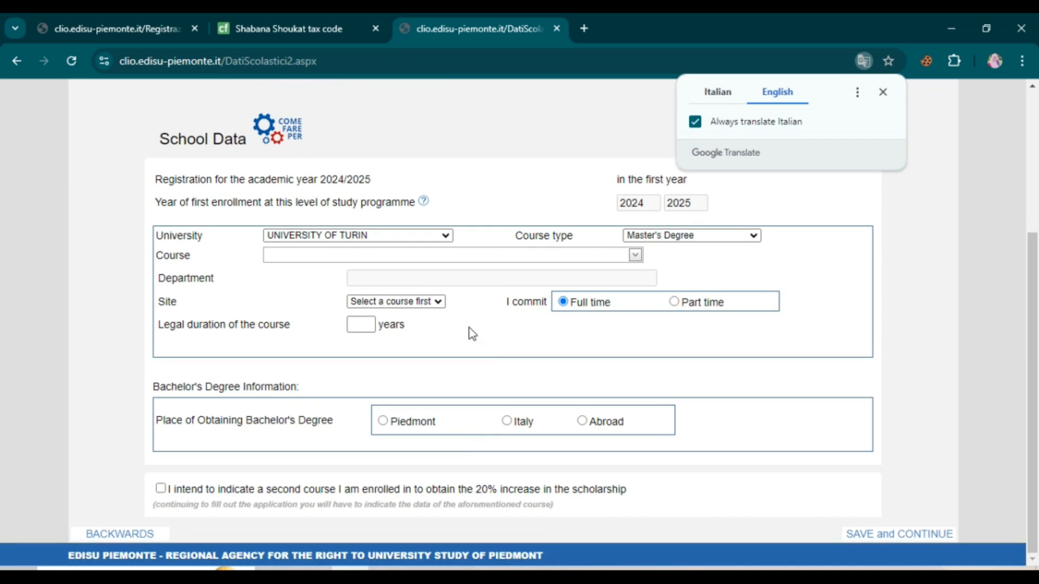
pyautogui.click(360, 254)
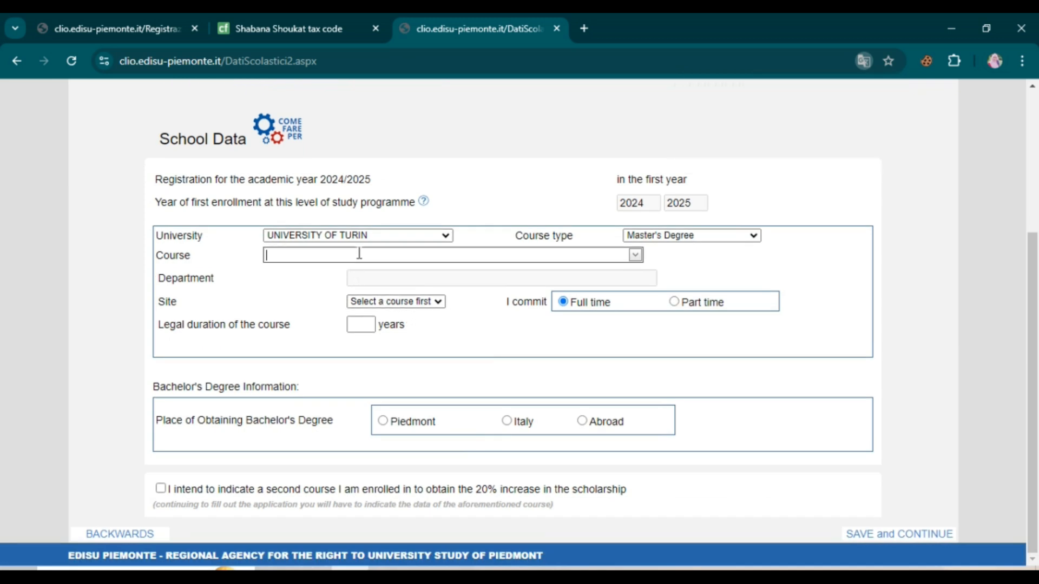
pyautogui.click(636, 255)
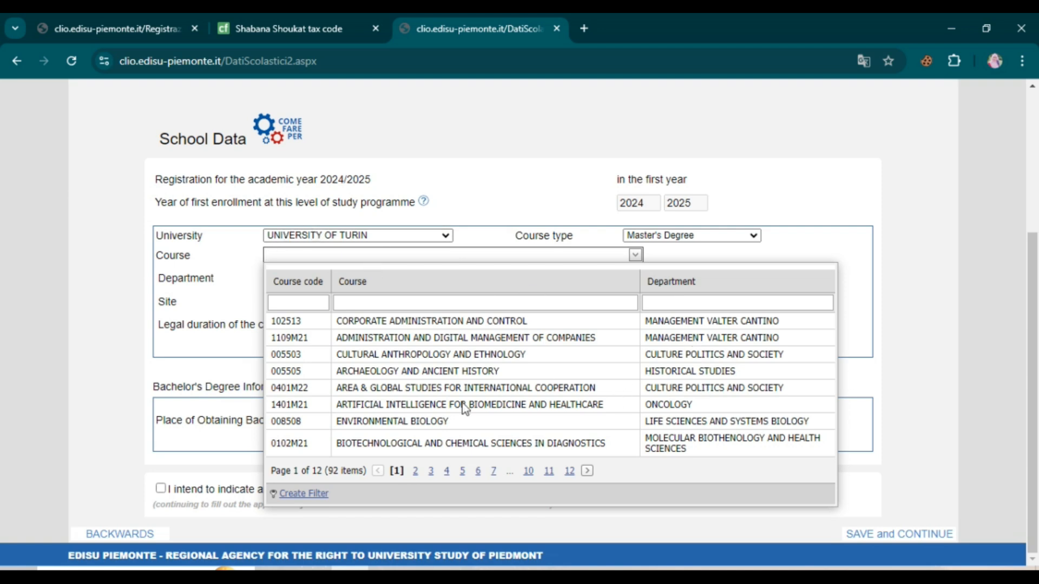
pyautogui.click(388, 303)
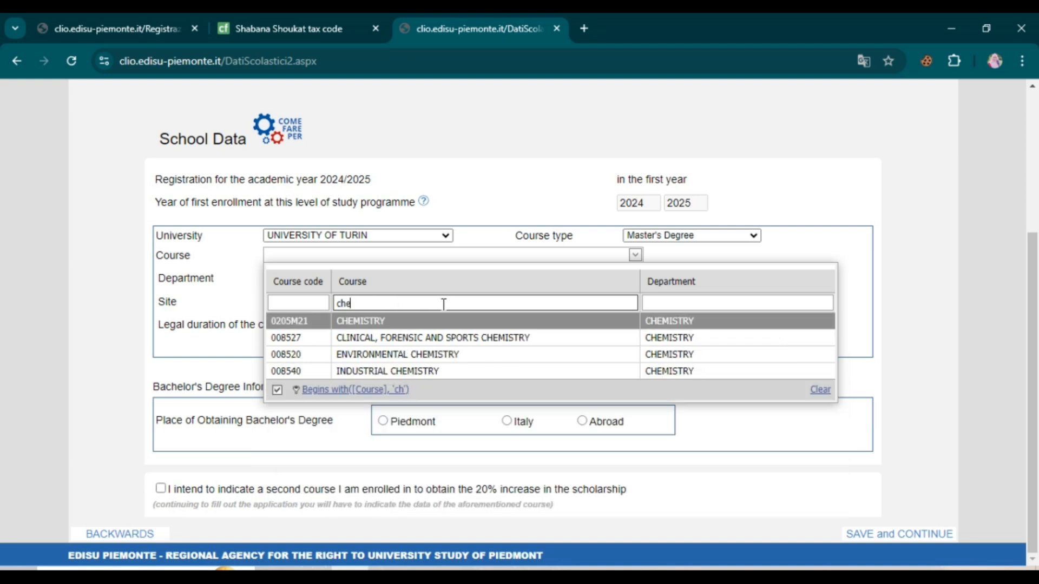
pyautogui.click(378, 320)
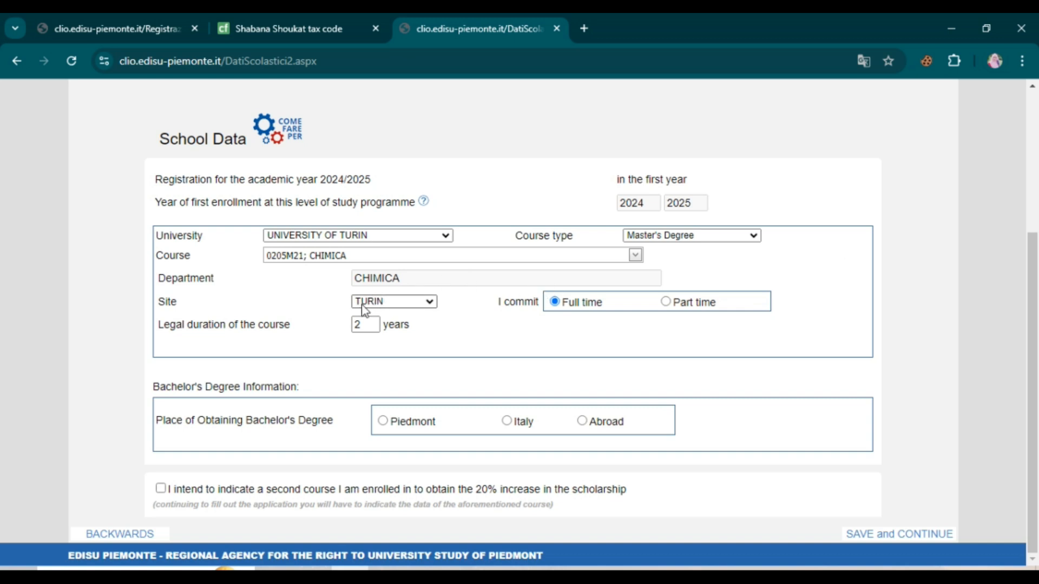
pyautogui.click(401, 303)
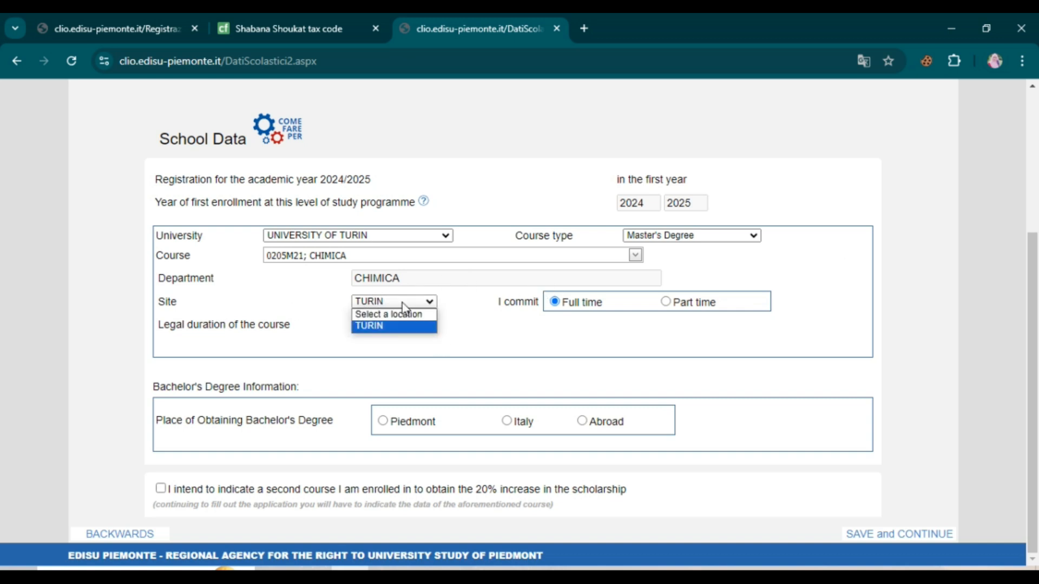
pyautogui.click(402, 303)
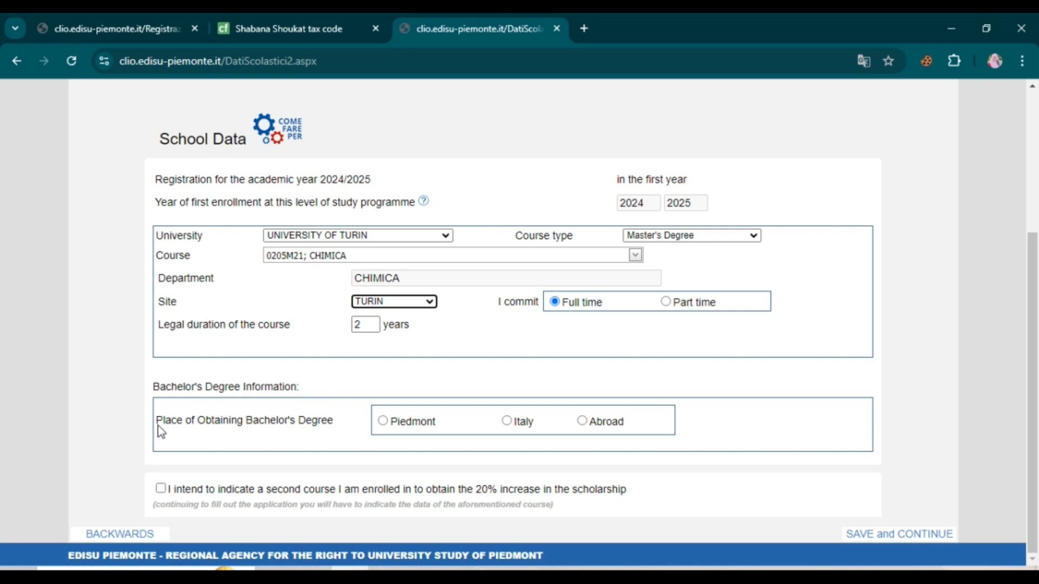
# Mark the bachelor's as obtained Abroad, request the second-course increase, and save.
pyautogui.click(582, 421)
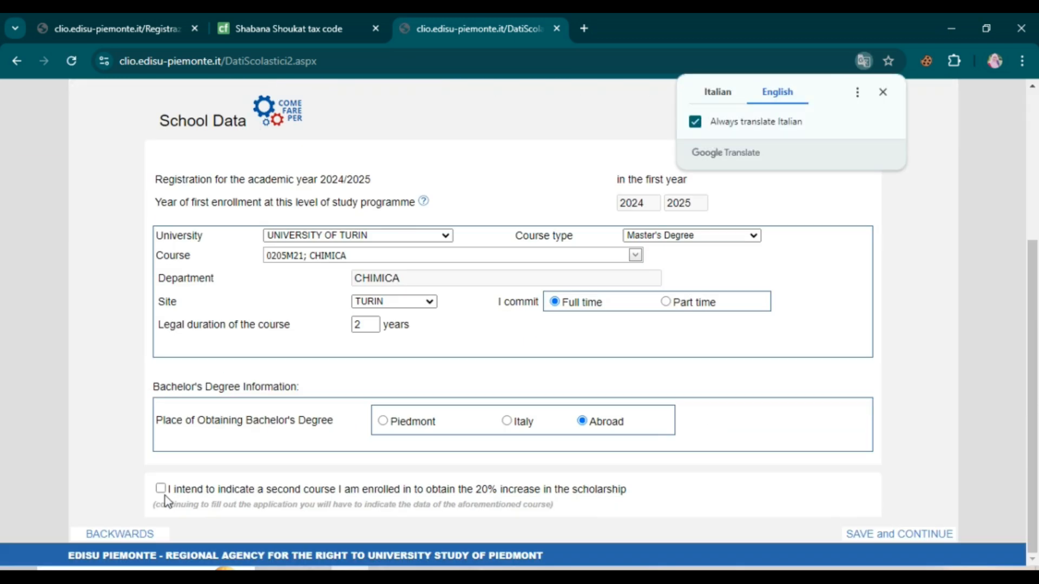
pyautogui.click(162, 490)
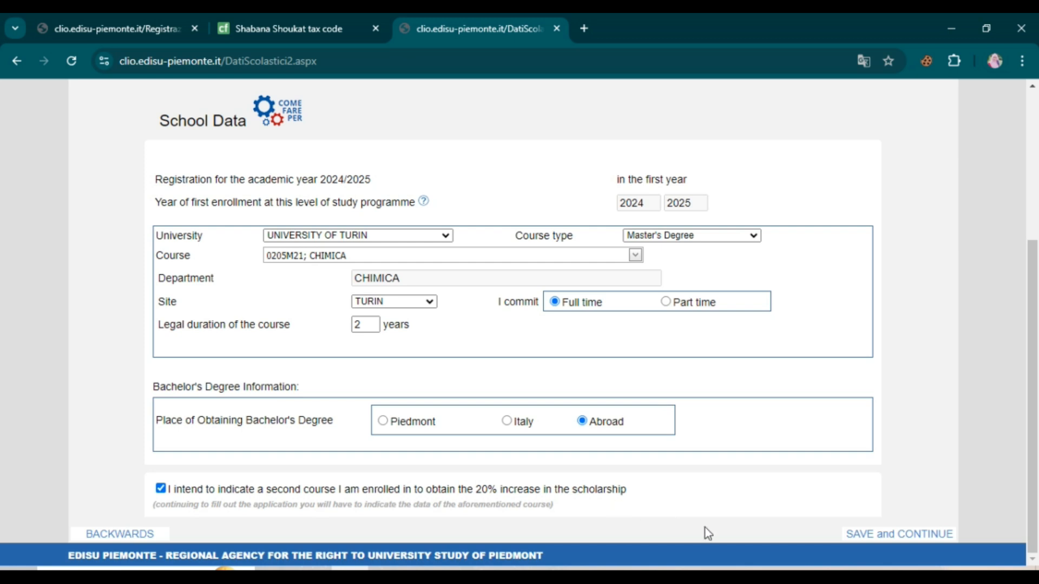
pyautogui.click(876, 539)
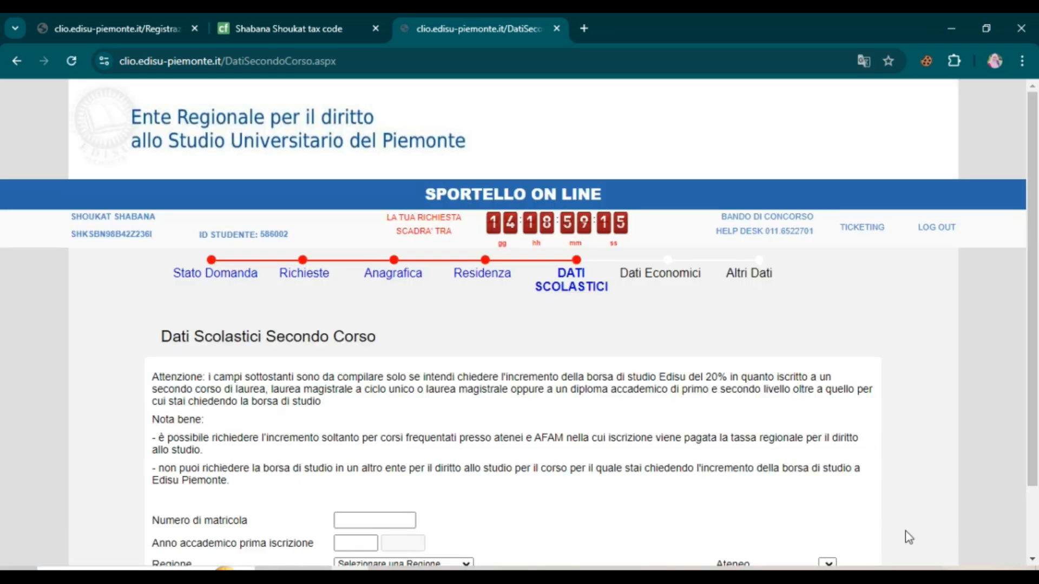
# Enter 2024 as the second course's first enrollment year and choose region PIEDMONT.
pyautogui.scroll(-2, 587, 454)
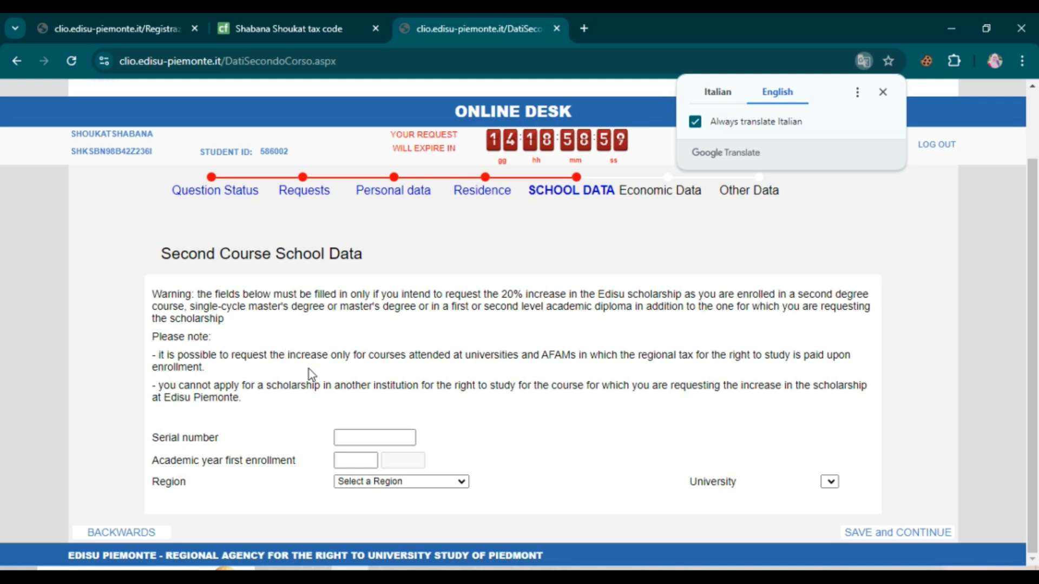
pyautogui.click(376, 437)
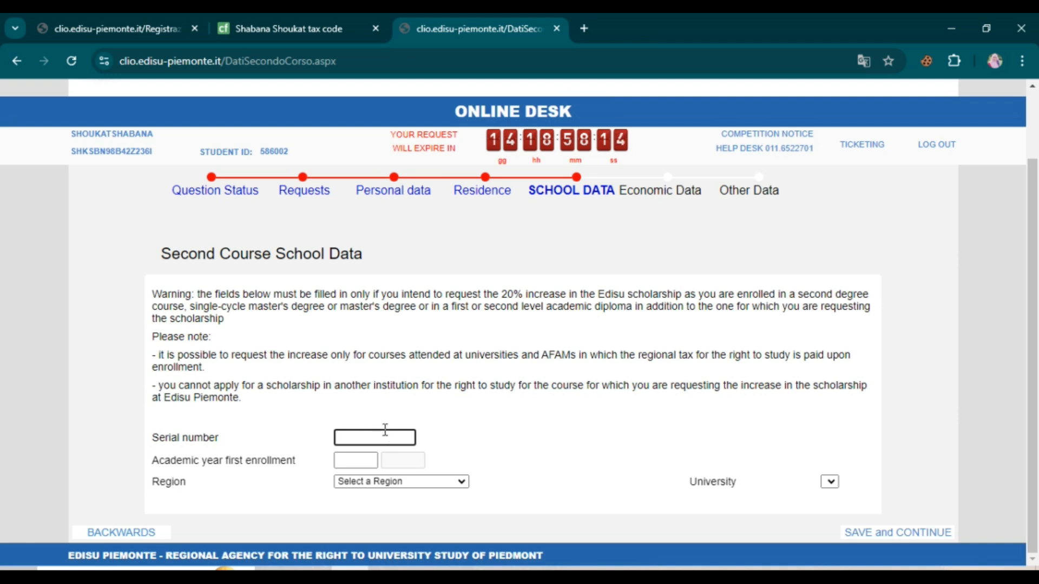
pyautogui.click(357, 460)
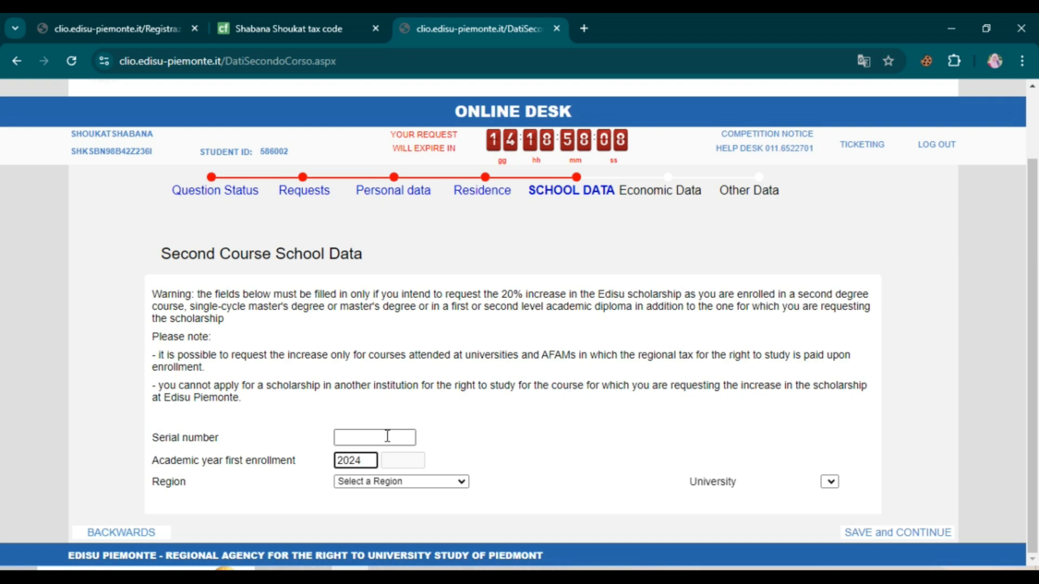
pyautogui.click(394, 462)
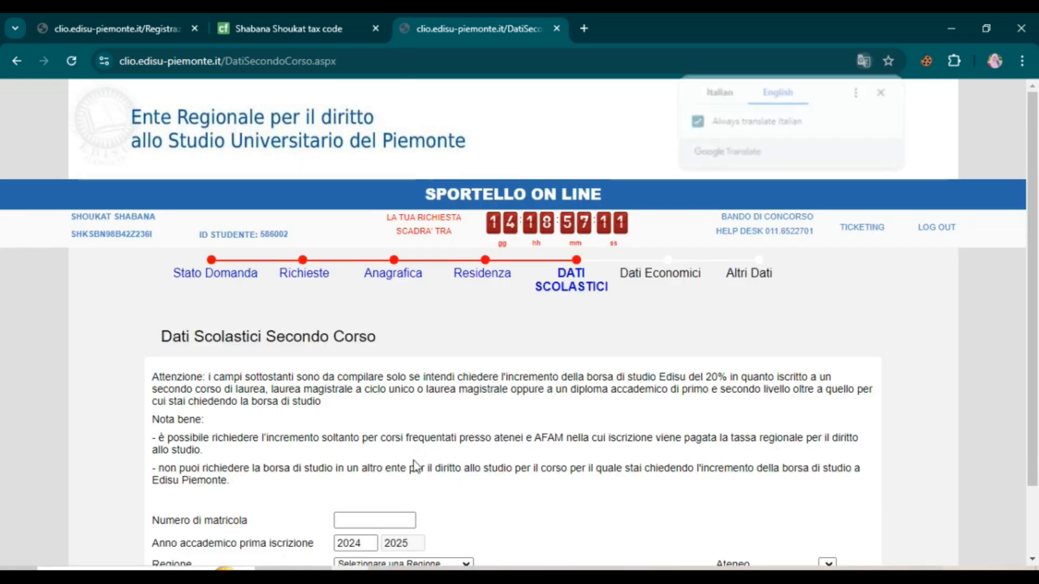
pyautogui.scroll(-2, 444, 471)
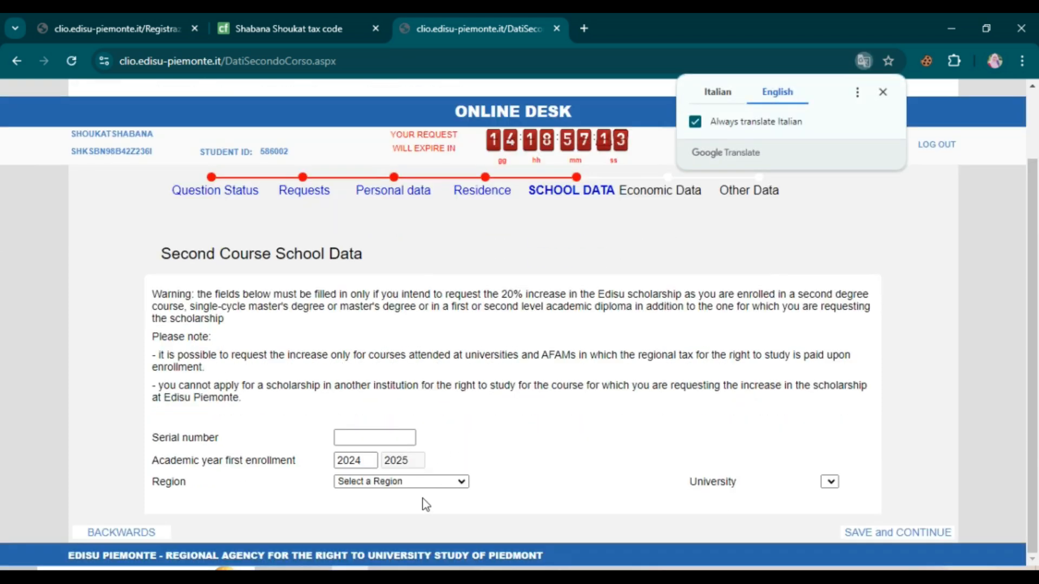
pyautogui.click(426, 484)
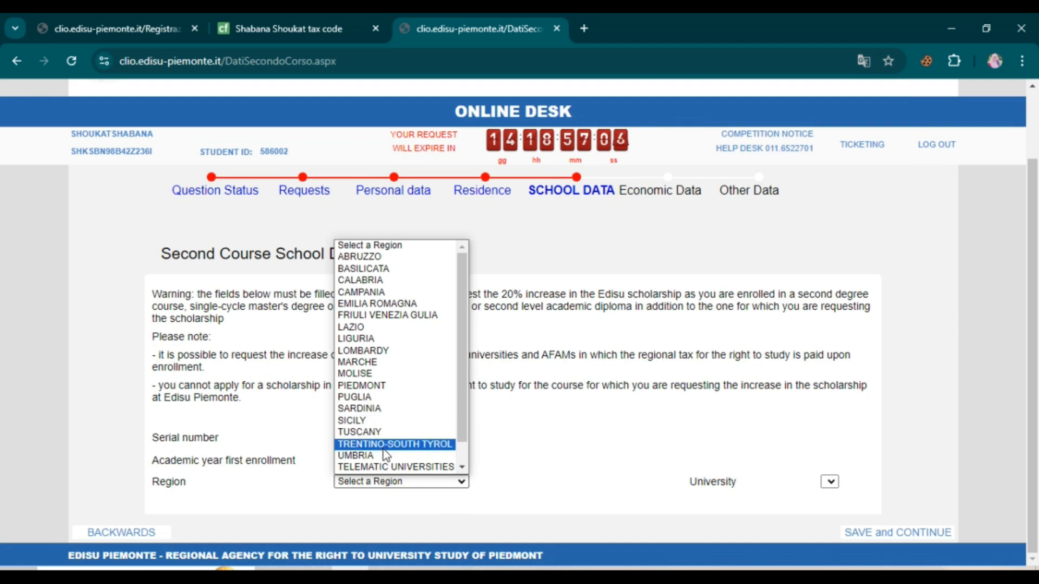
pyautogui.scroll(-1, 389, 340)
pyautogui.click(397, 362)
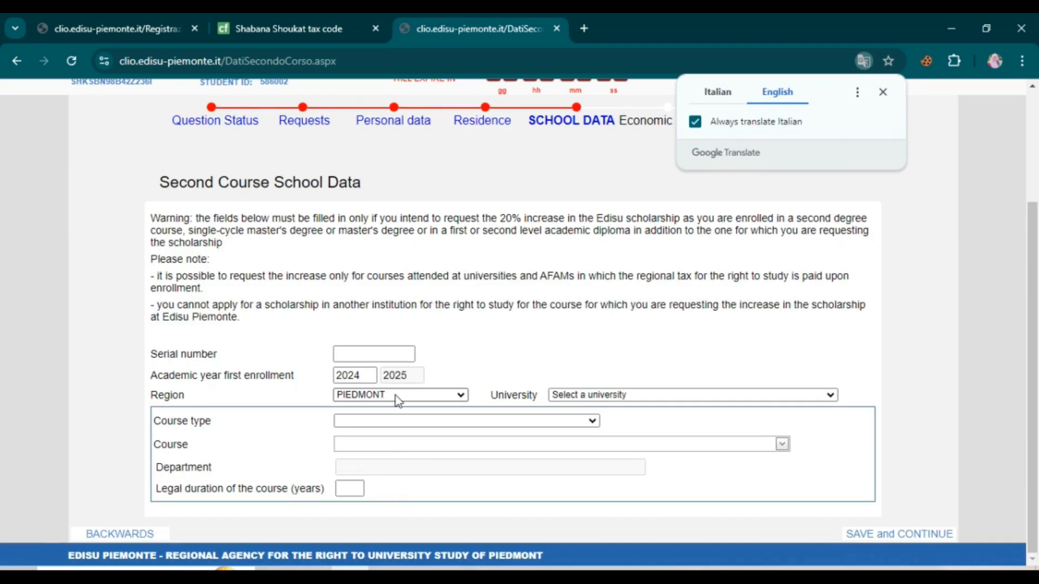
# Set the second course to UNIVERSITY OF TURIN, Master's Degree, 0205M21; CHIMICA.
pyautogui.click(576, 400)
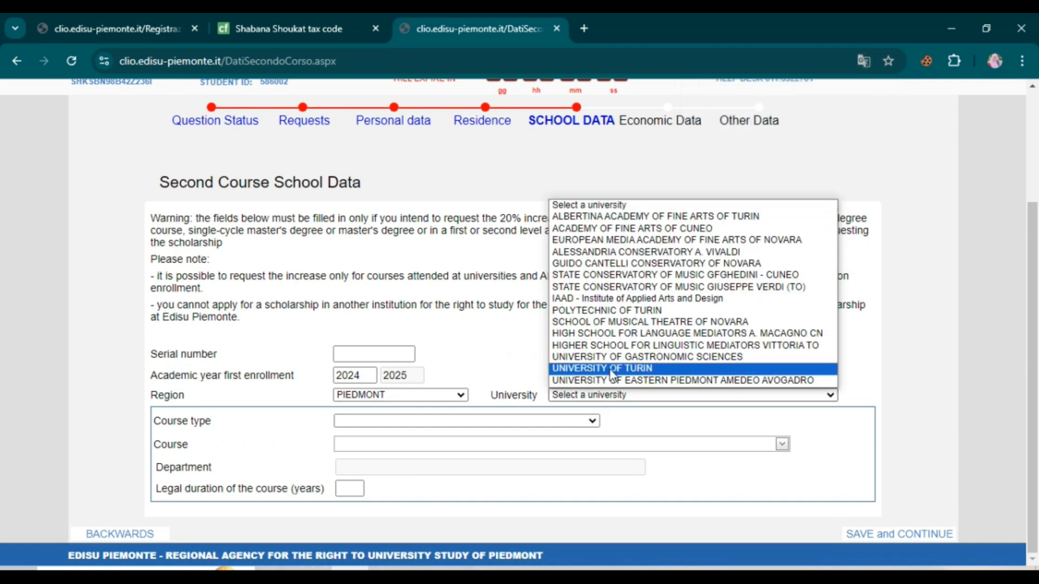
pyautogui.click(601, 371)
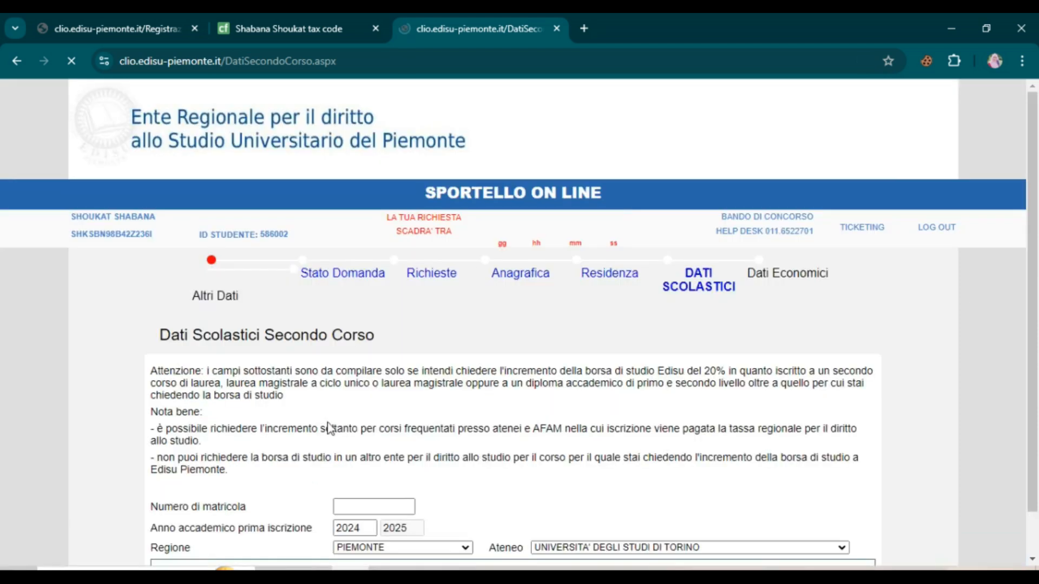
pyautogui.scroll(-3, 390, 452)
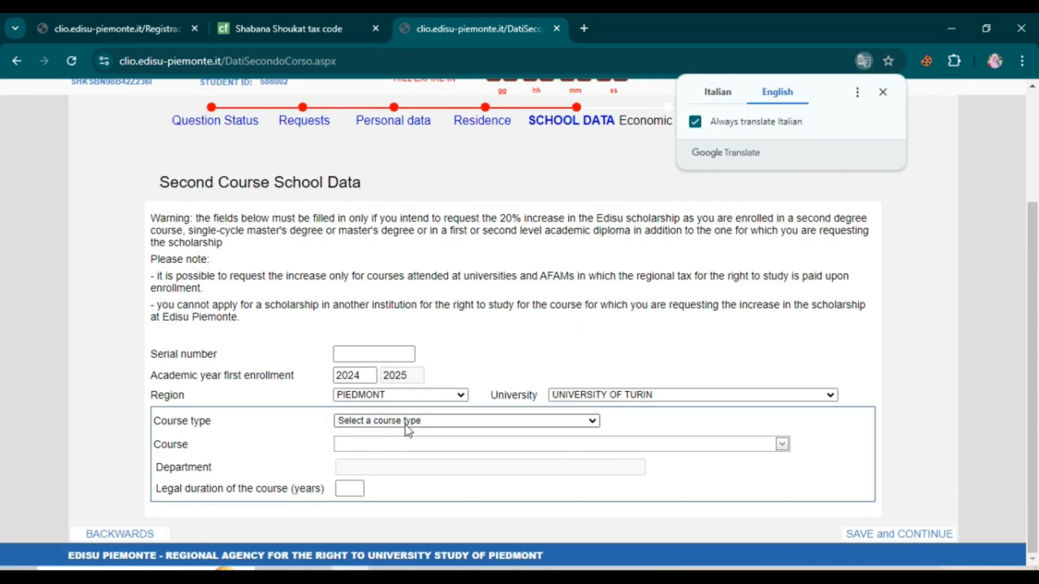
pyautogui.click(405, 424)
pyautogui.click(391, 457)
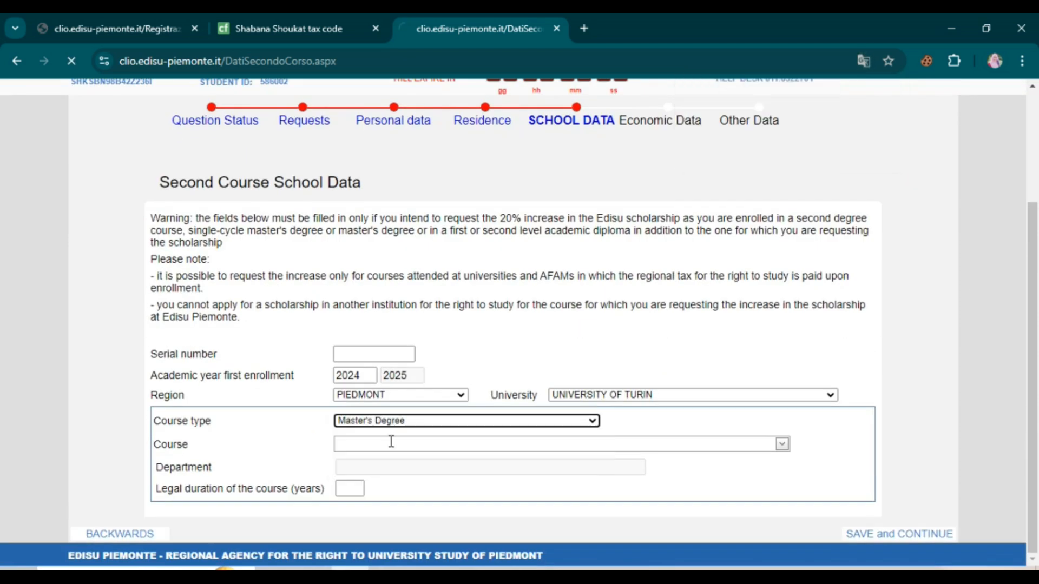
pyautogui.scroll(-1, 389, 441)
pyautogui.click(784, 447)
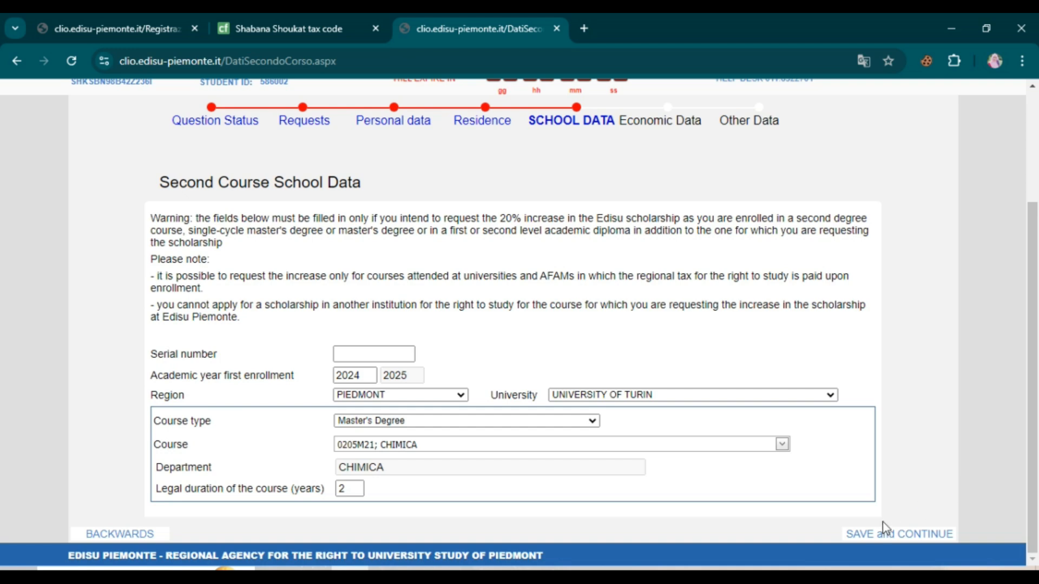
# After the save warning, filter courses by 'che' and switch the second course to ENVIRONMENTAL CHEMISTRY.
pyautogui.click(888, 536)
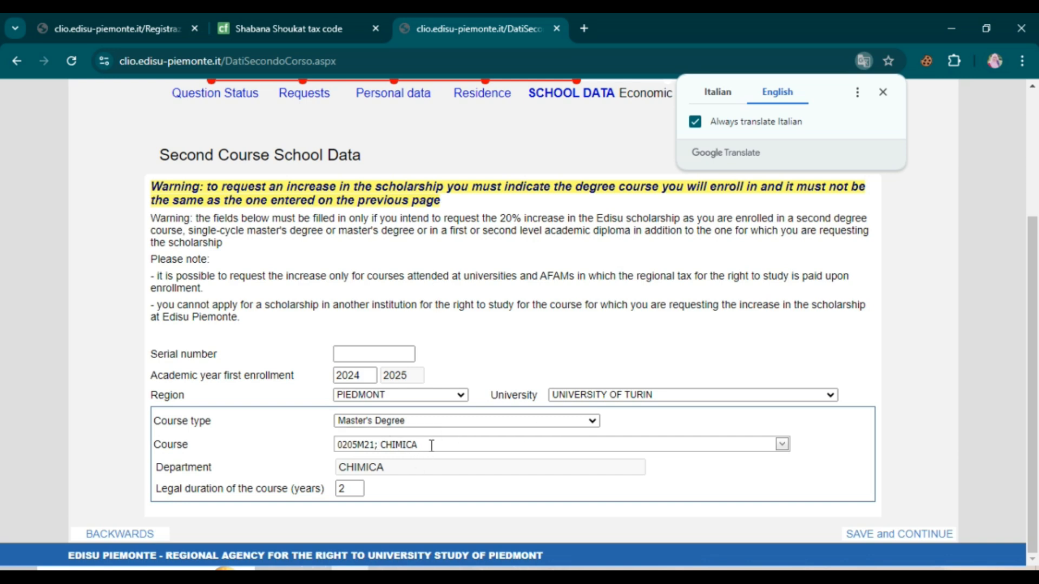
pyautogui.click(783, 445)
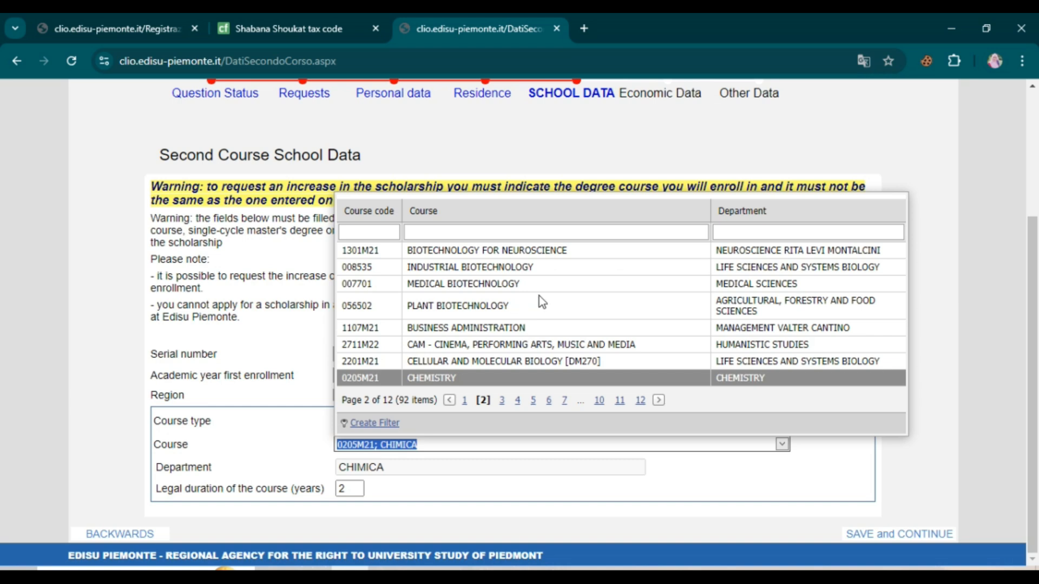
pyautogui.click(518, 233)
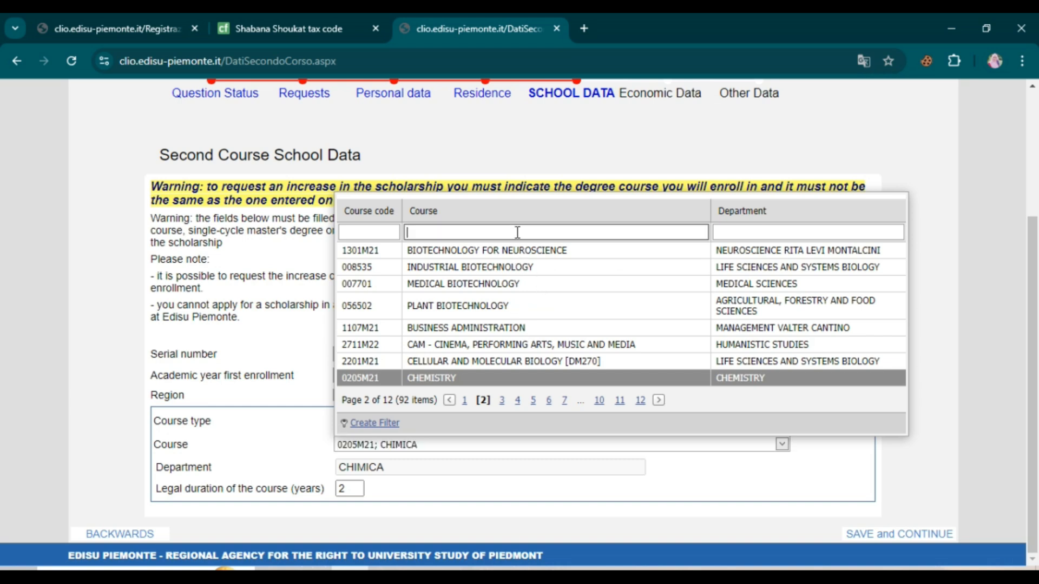
pyautogui.write('che')
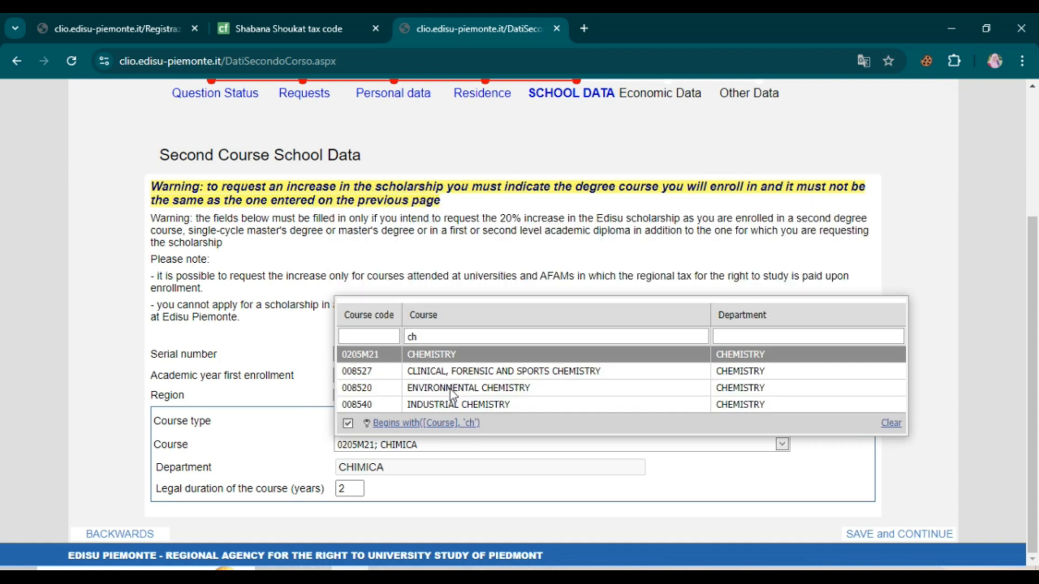
pyautogui.click(452, 386)
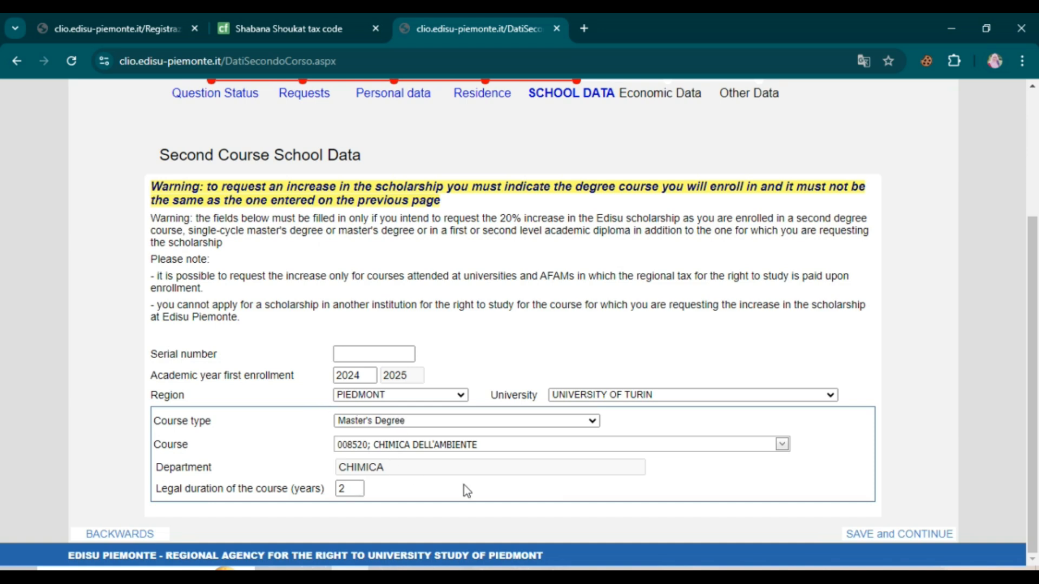
# Save the corrected second course and read the Merit page introduction.
pyautogui.click(932, 536)
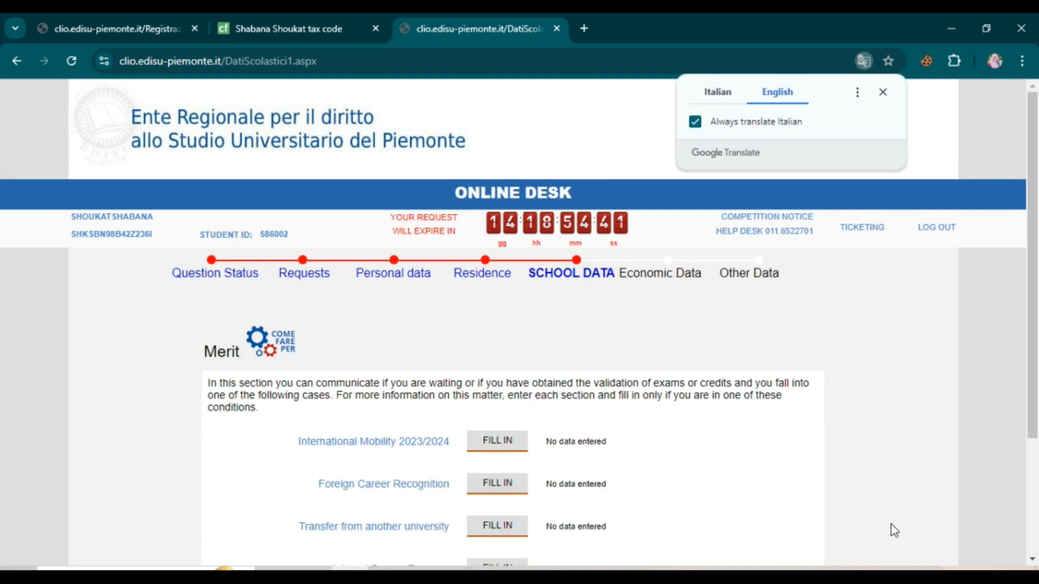
pyautogui.scroll(-3, 536, 384)
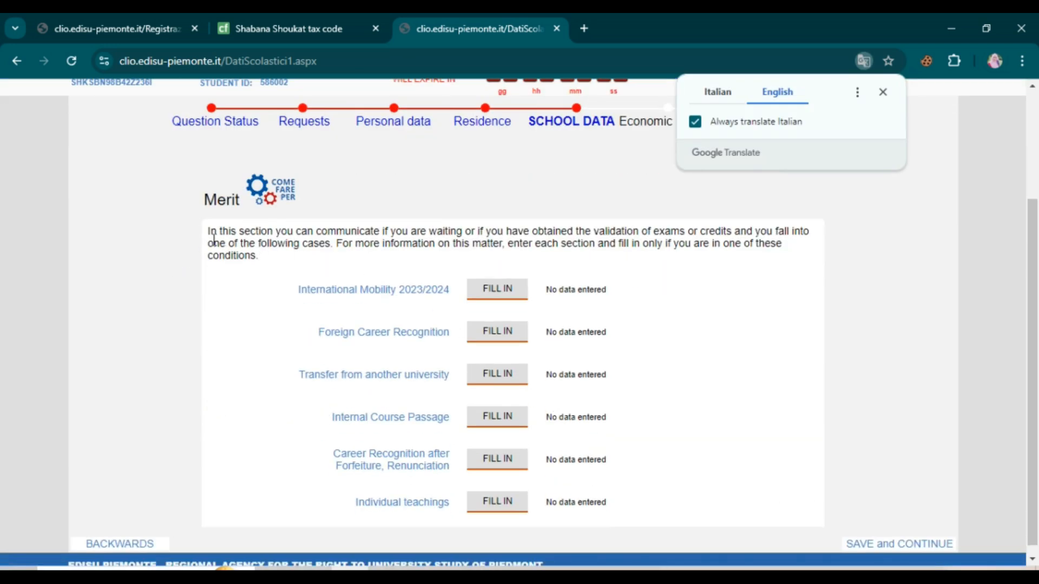
pyautogui.moveTo(209, 232); pyautogui.dragTo(551, 261)
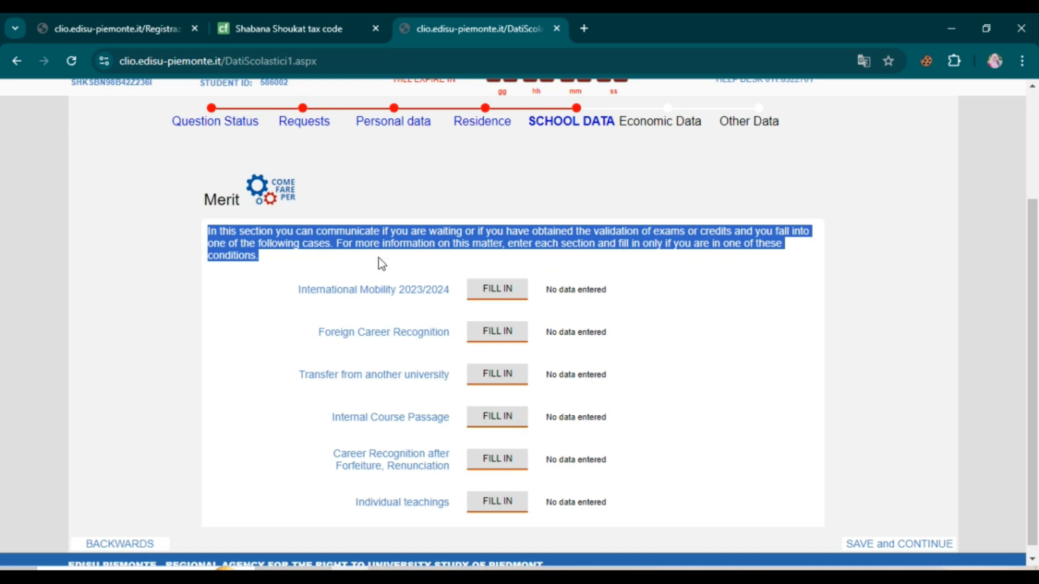
pyautogui.scroll(-1, 382, 263)
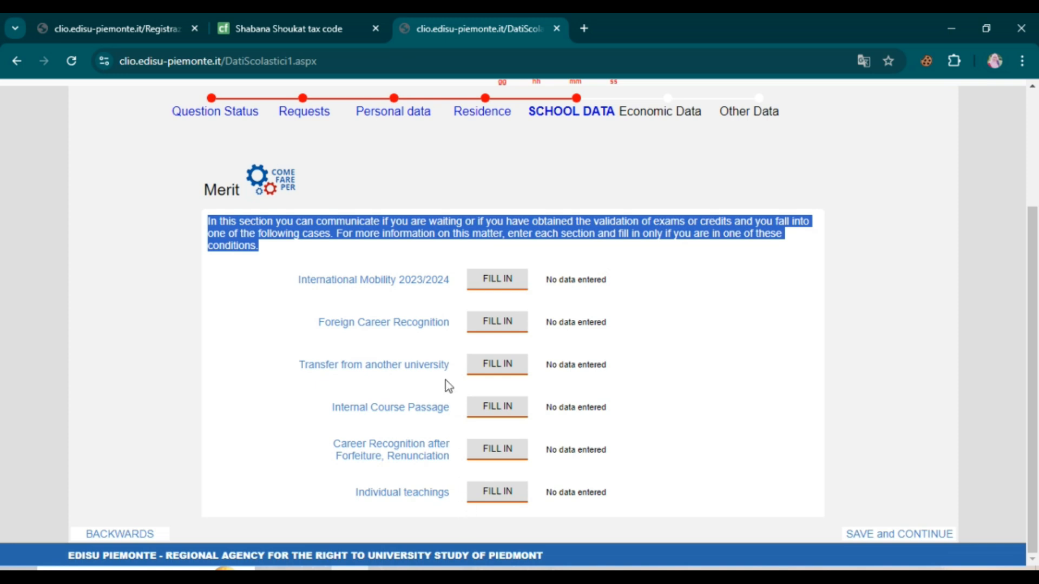
pyautogui.click(731, 338)
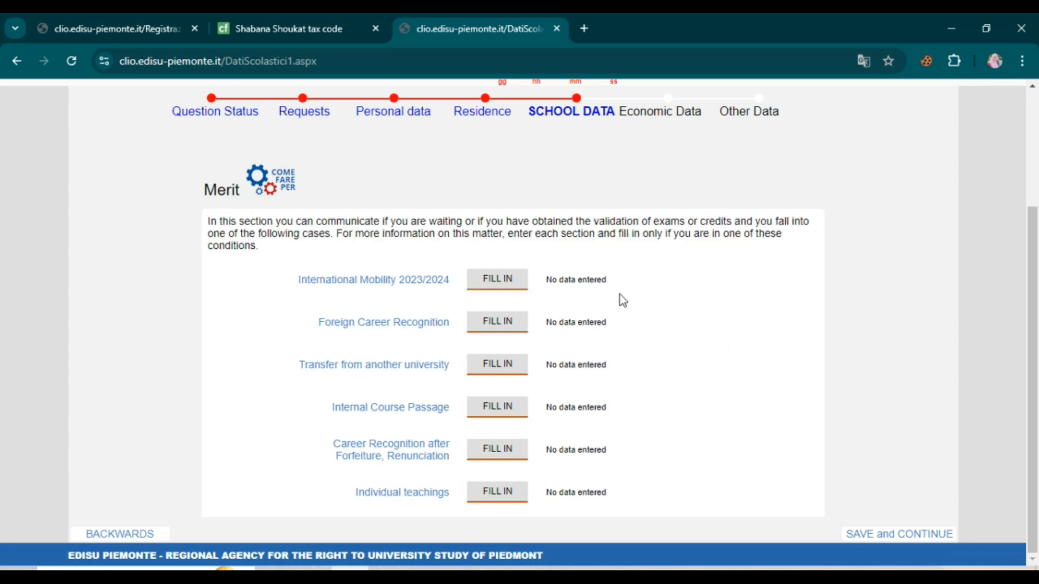
# Review the Merit entries, open International Mobility 2023/2024, then go back without entering data.
pyautogui.moveTo(297, 281); pyautogui.dragTo(441, 287)
pyautogui.moveTo(318, 323); pyautogui.dragTo(425, 334)
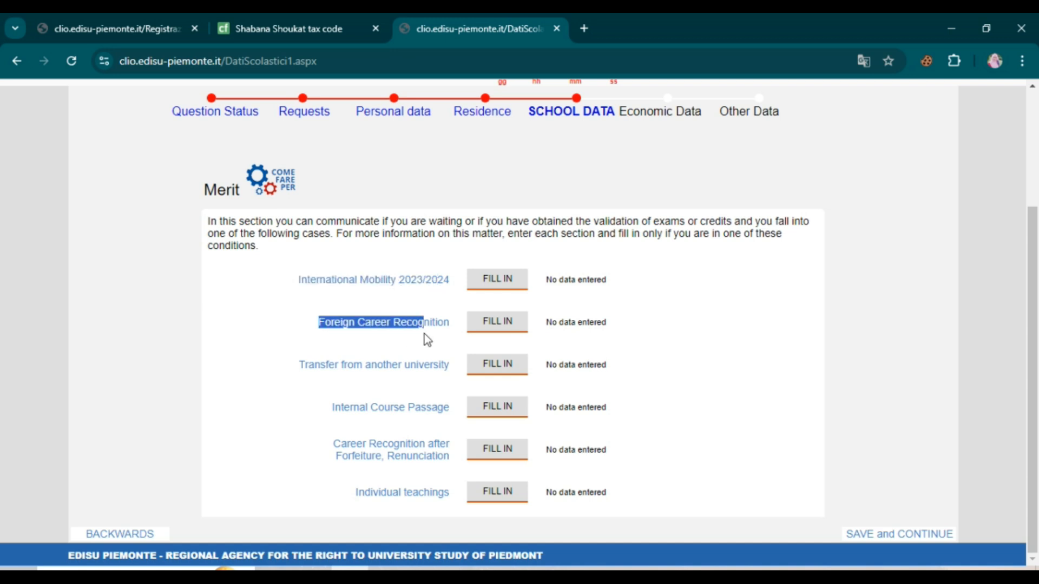
pyautogui.moveTo(299, 366); pyautogui.dragTo(442, 377)
pyautogui.moveTo(333, 407); pyautogui.dragTo(500, 429)
pyautogui.moveTo(334, 444); pyautogui.dragTo(459, 463)
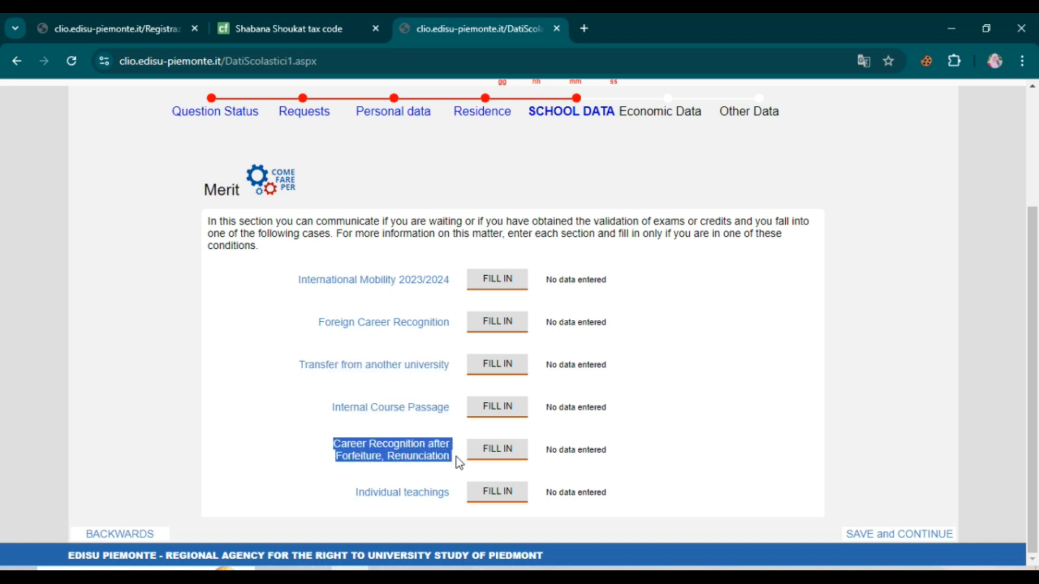
pyautogui.moveTo(355, 492); pyautogui.dragTo(462, 502)
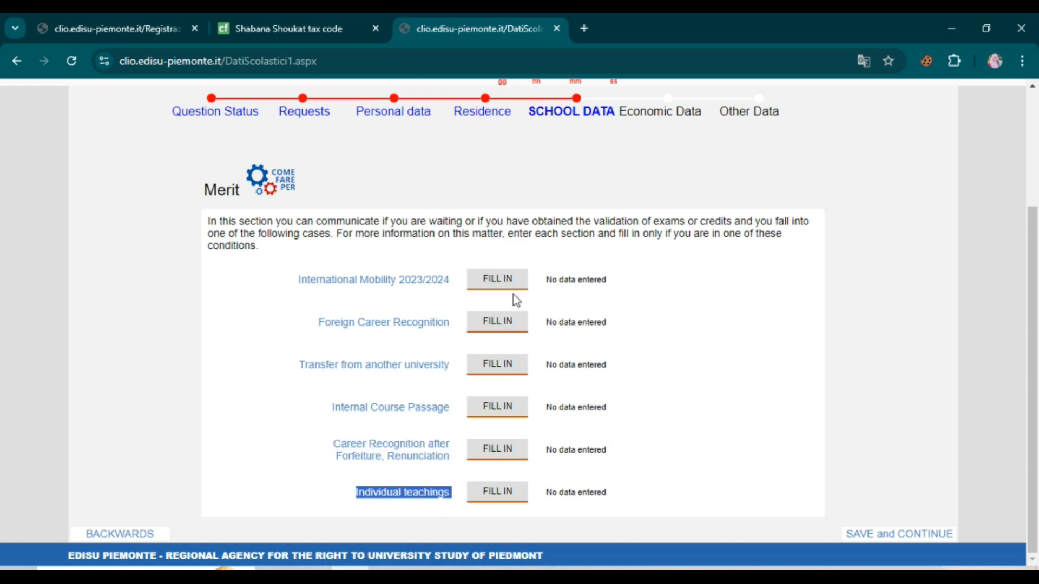
pyautogui.click(505, 281)
pyautogui.scroll(-3, 503, 323)
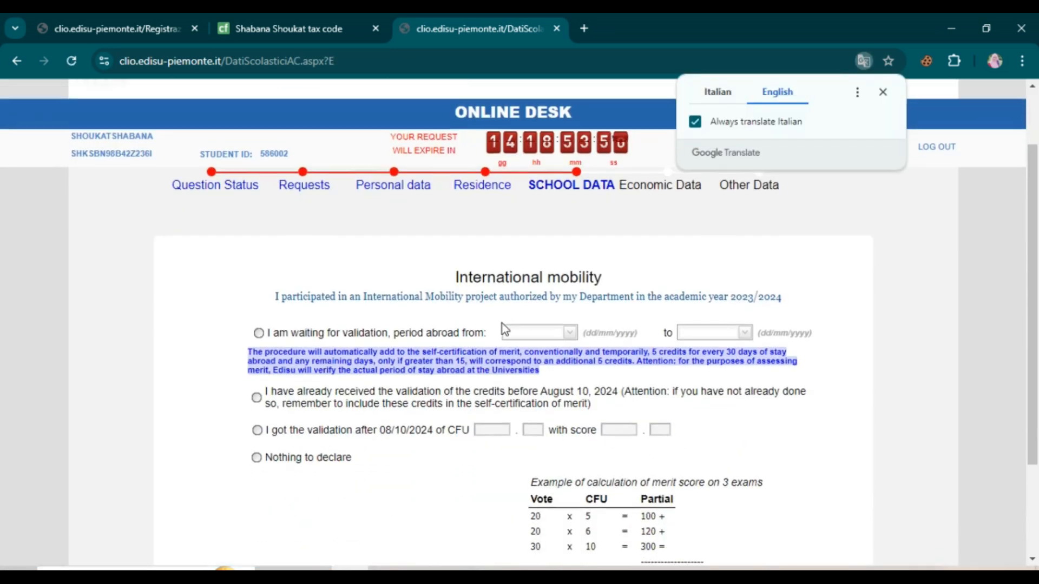
pyautogui.click(17, 61)
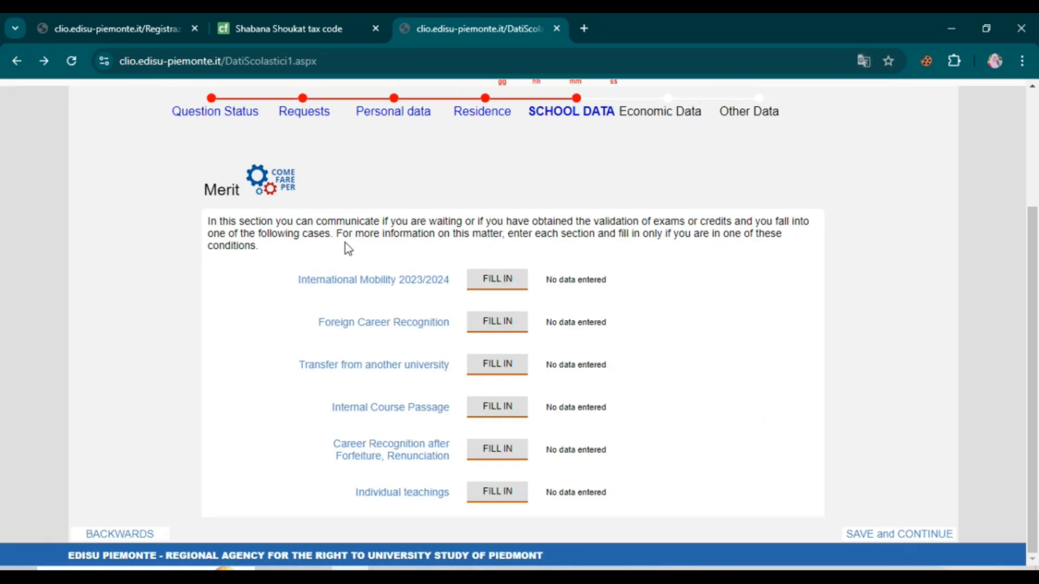
# Save the Merit page, acknowledge the disclaimer, and save it.
pyautogui.click(907, 534)
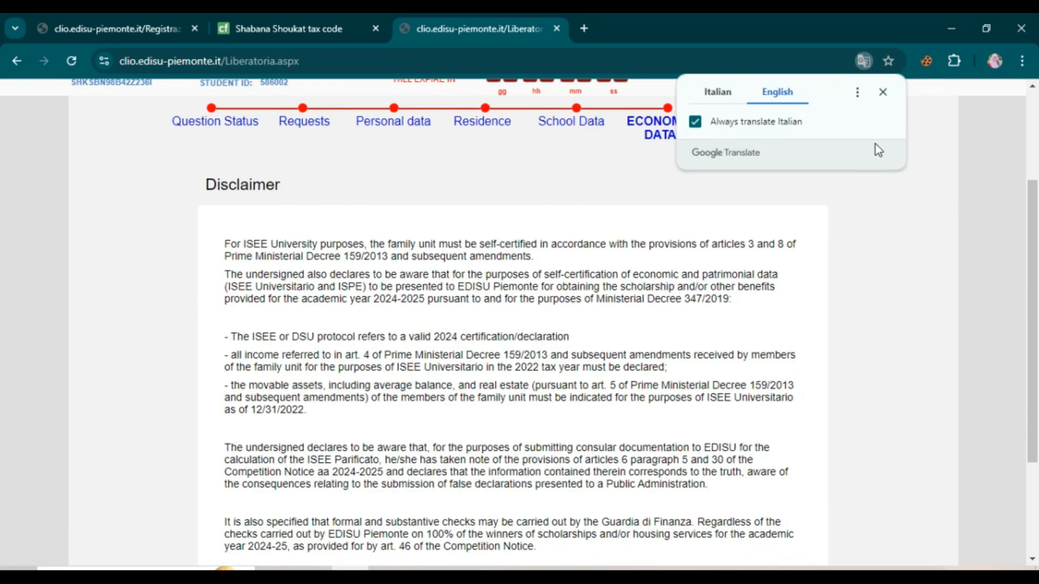
pyautogui.click(883, 92)
pyautogui.scroll(-3, 197, 493)
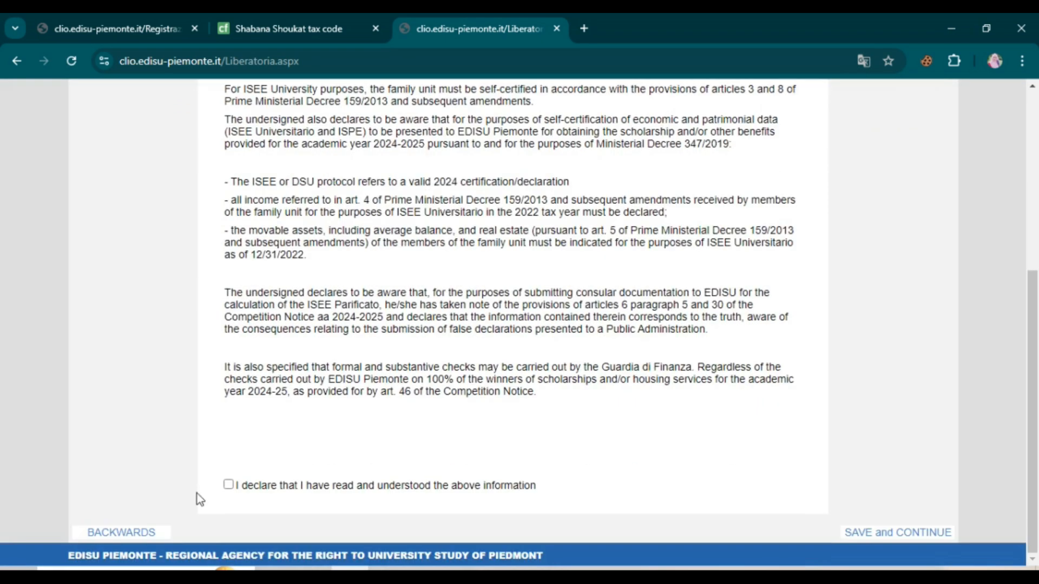
pyautogui.click(227, 485)
pyautogui.click(891, 535)
# Declare a single student with married parents, no special family case, then sign and save.
pyautogui.scroll(-3, 353, 320)
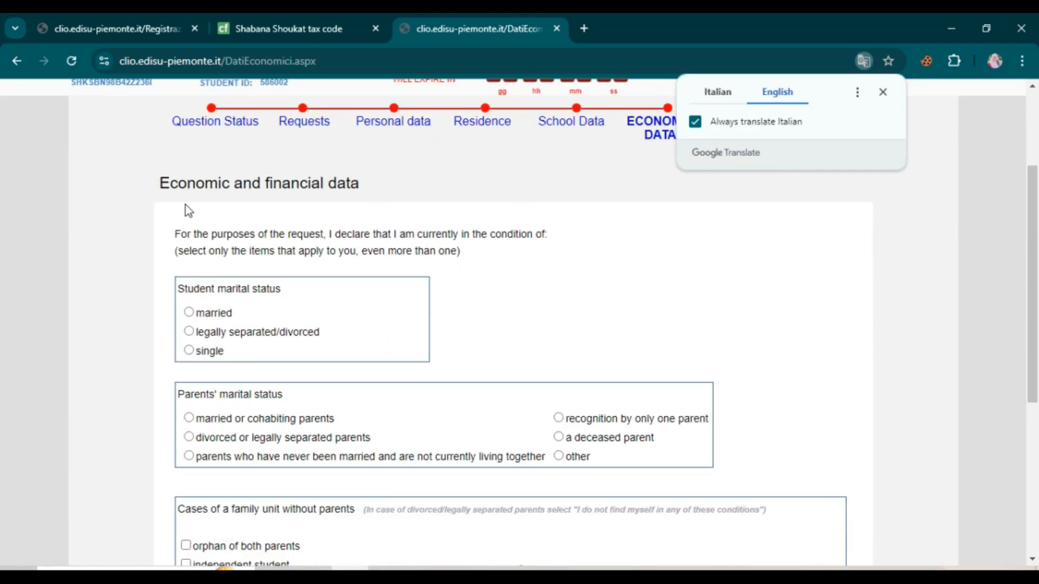
pyautogui.scroll(-3, 302, 209)
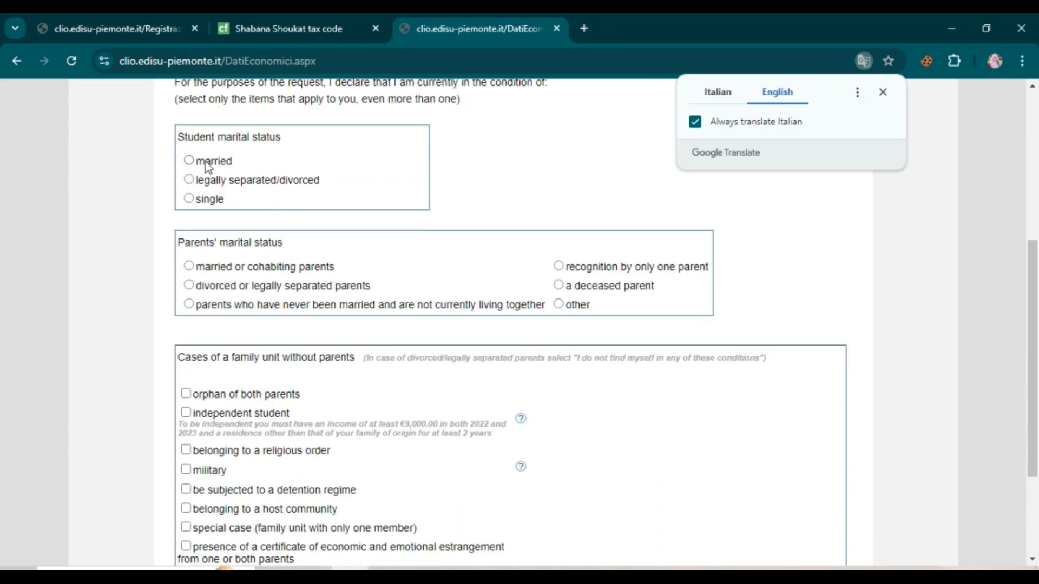
pyautogui.click(190, 199)
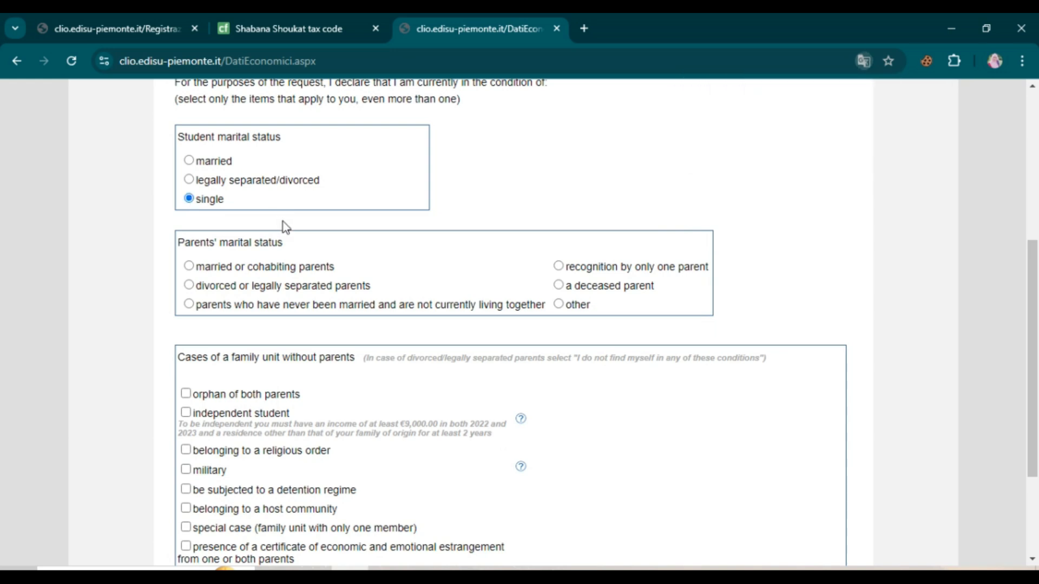
pyautogui.scroll(-2, 284, 222)
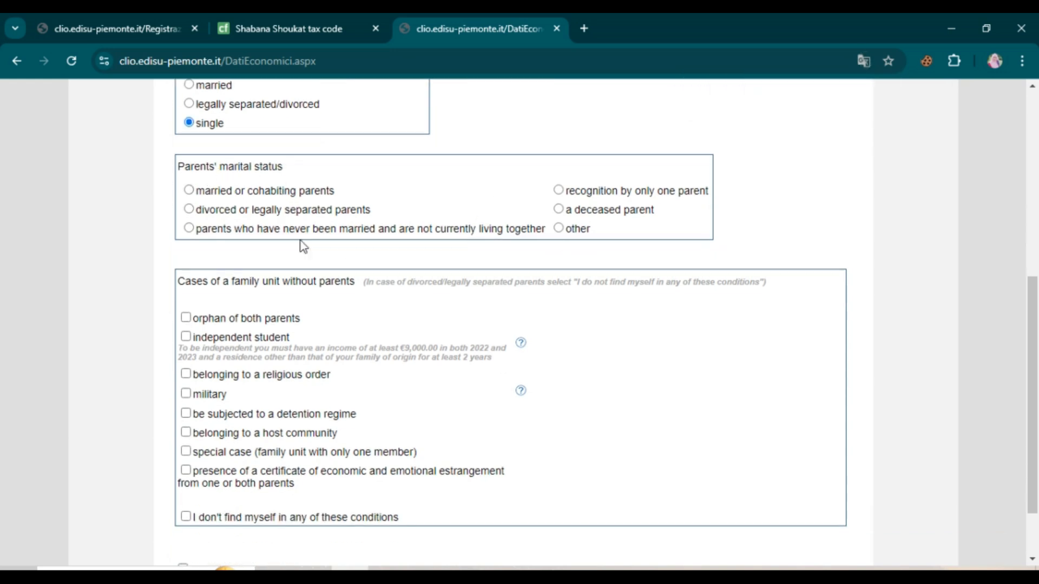
pyautogui.click(189, 190)
pyautogui.scroll(-2, 337, 242)
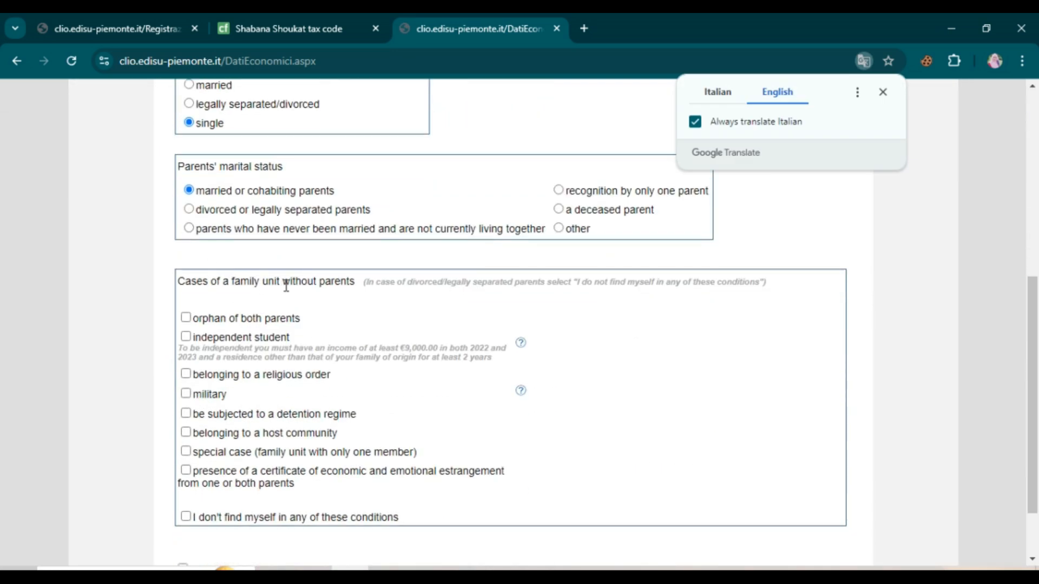
pyautogui.scroll(-2, 345, 264)
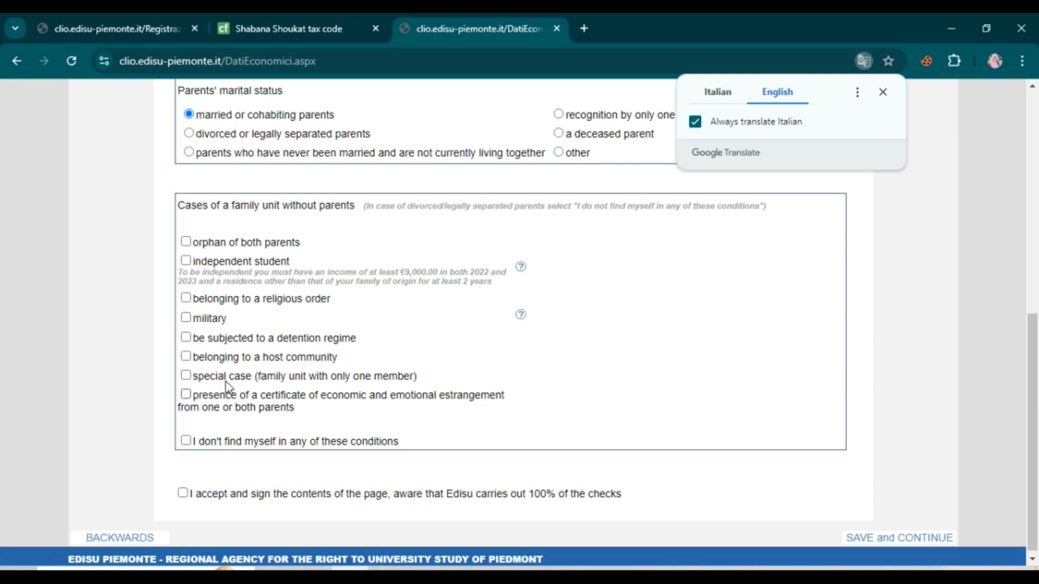
pyautogui.click(188, 443)
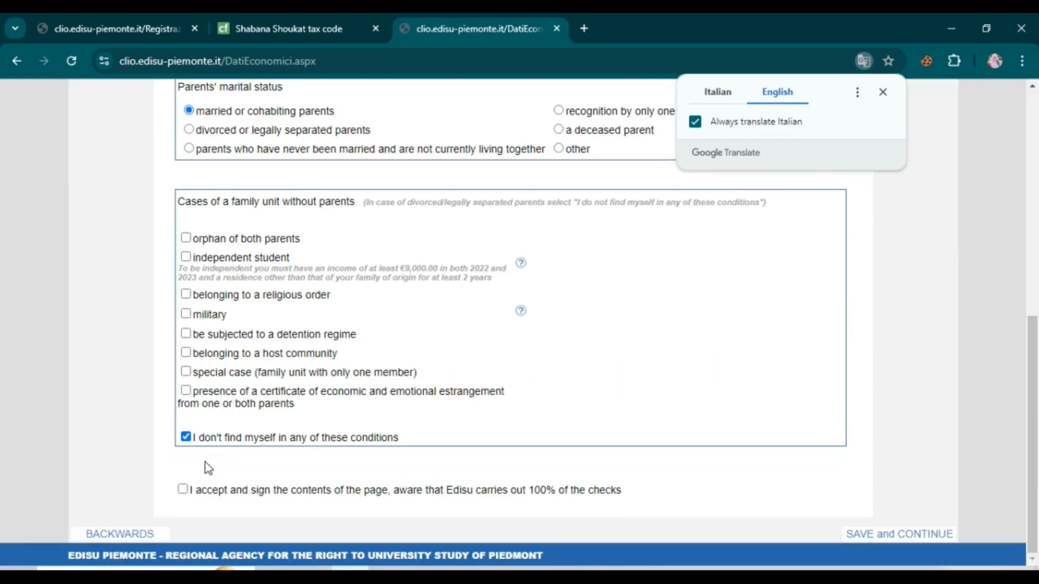
pyautogui.click(184, 490)
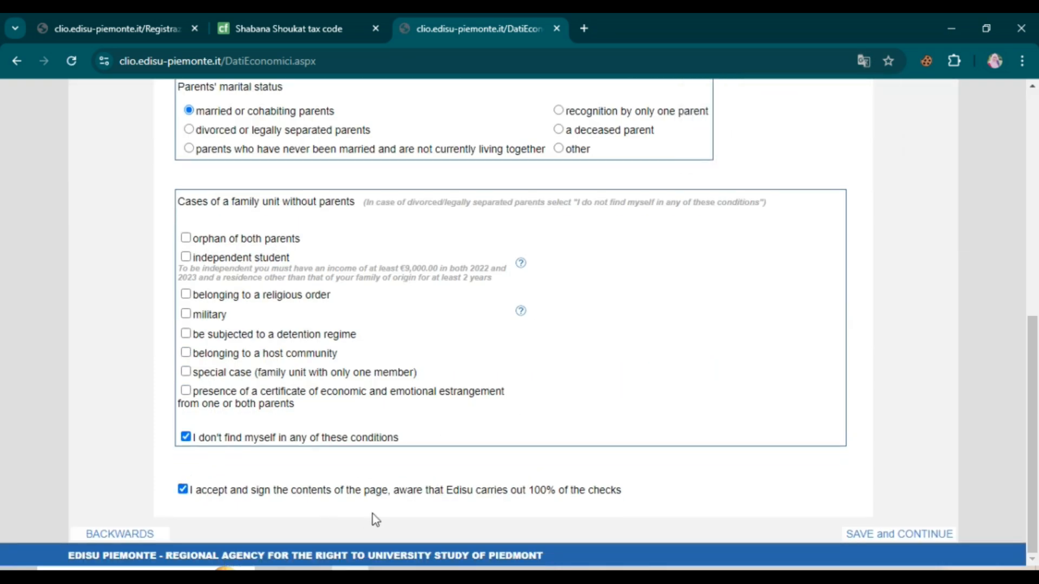
pyautogui.click(911, 536)
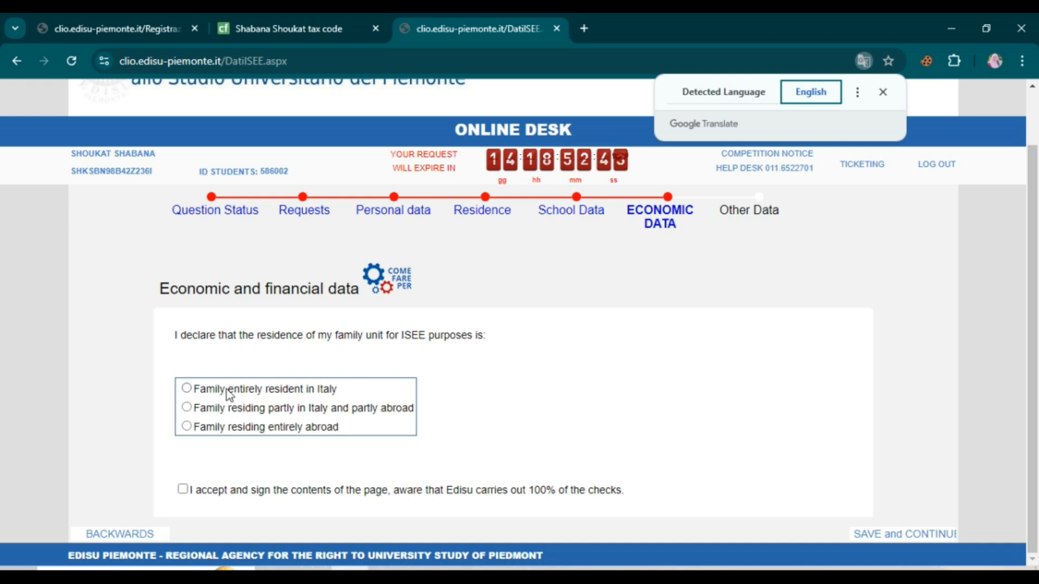
# Declare the family residing entirely abroad and add the father with his surname and first name.
pyautogui.click(186, 427)
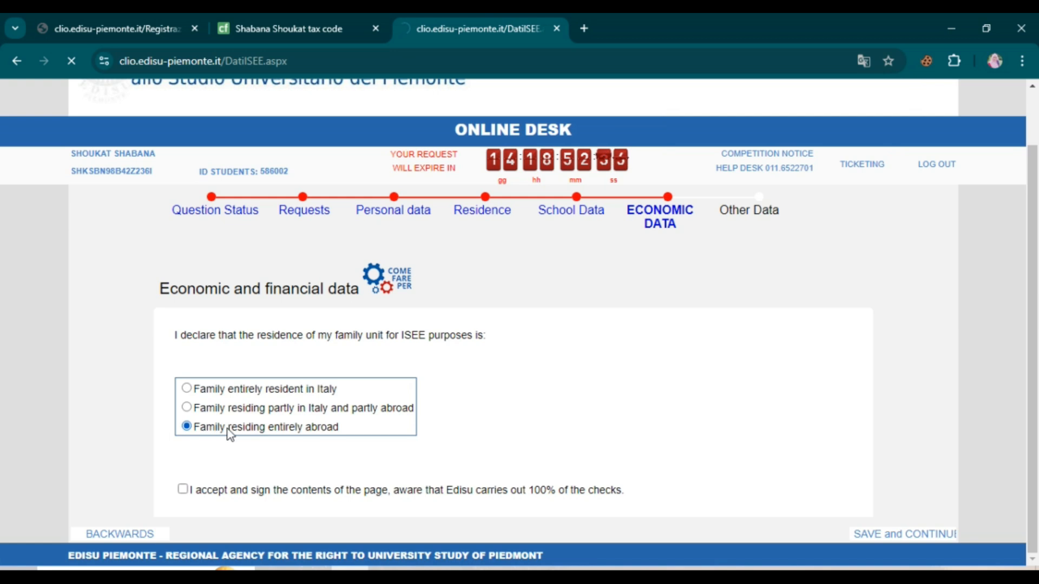
pyautogui.scroll(-2, 271, 466)
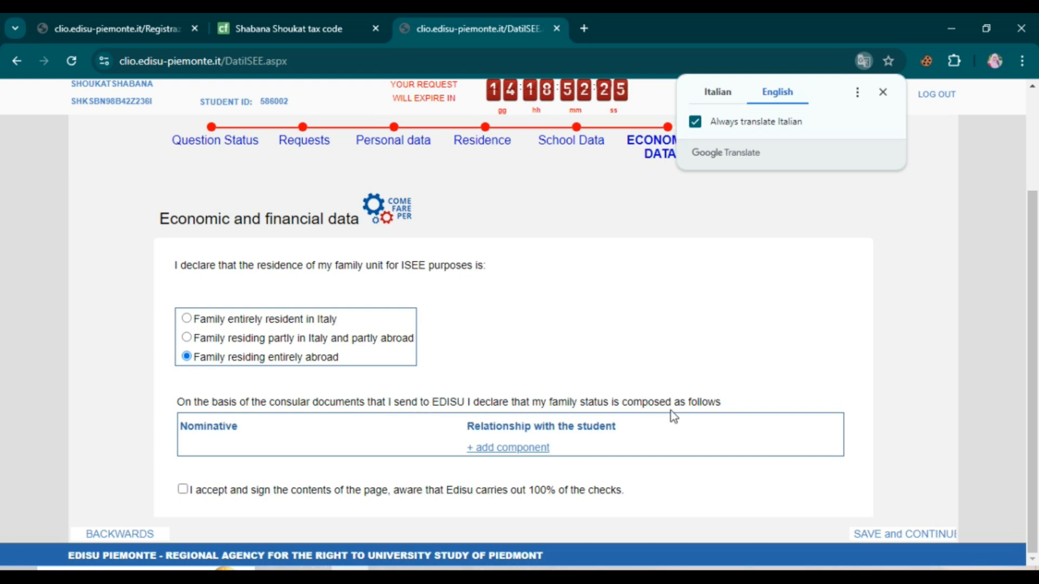
pyautogui.click(483, 448)
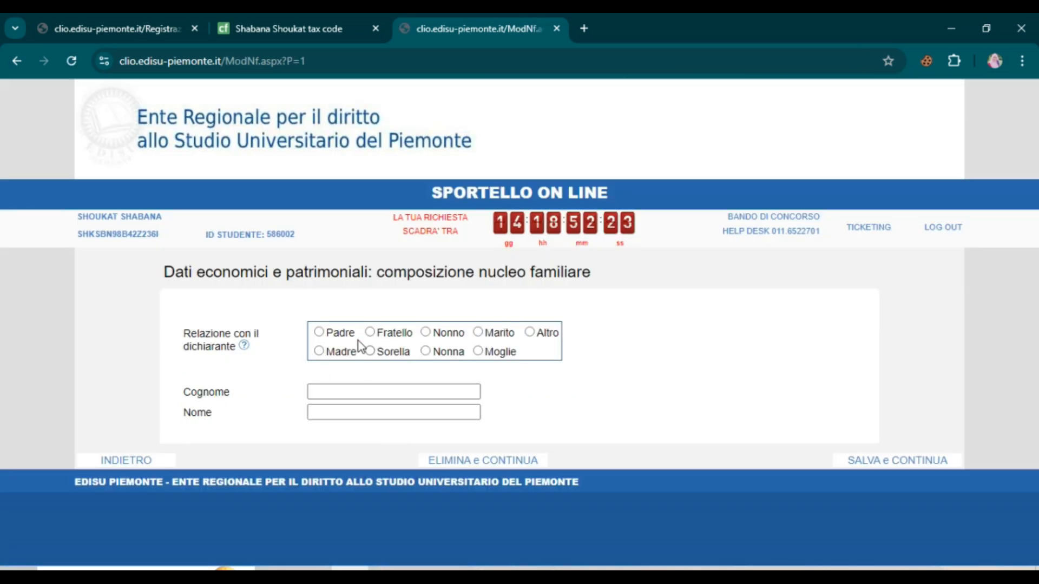
pyautogui.rightClick(661, 323)
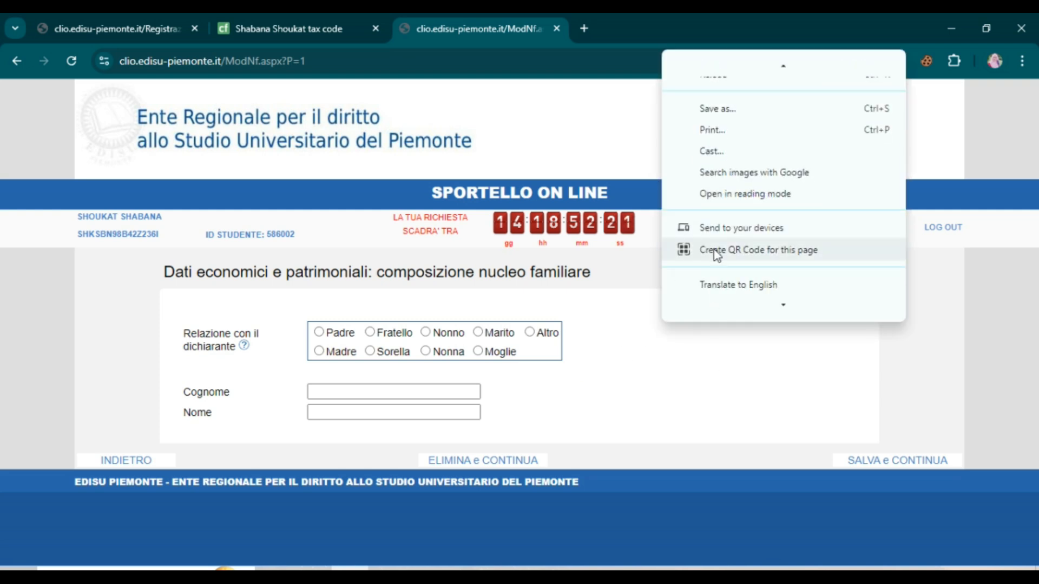
pyautogui.click(742, 287)
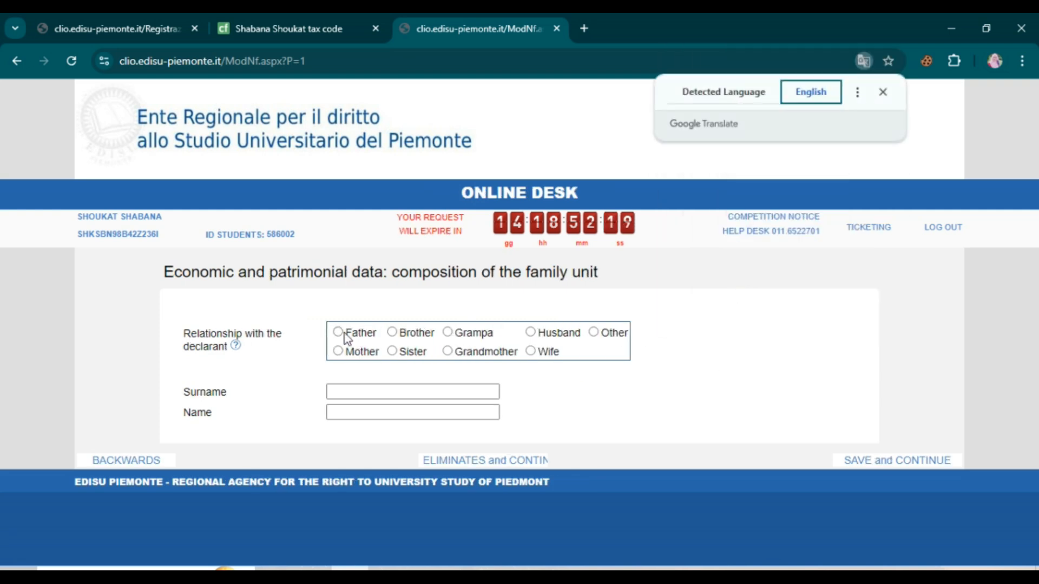
pyautogui.click(339, 334)
pyautogui.click(347, 392)
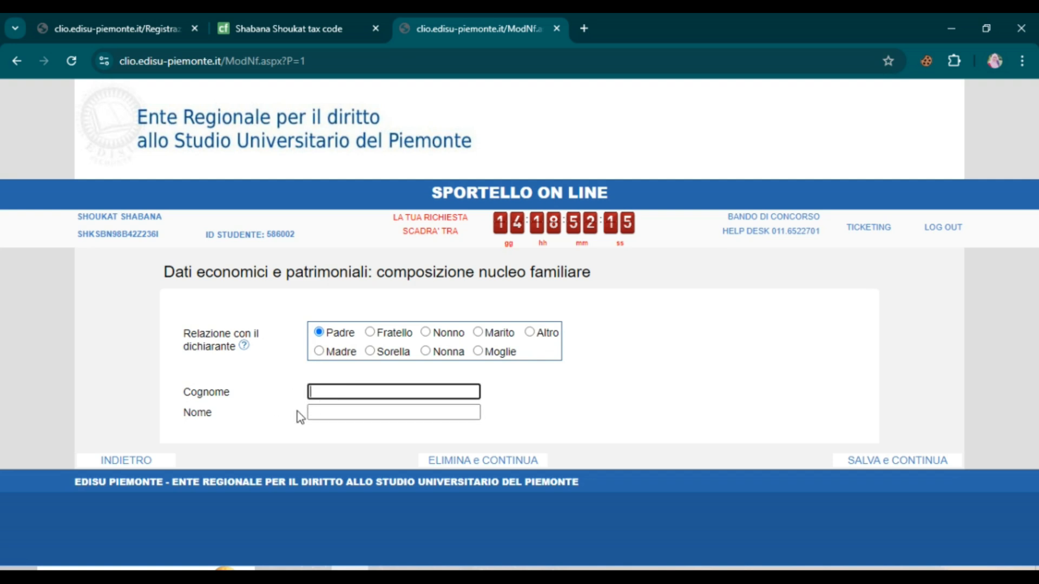
pyautogui.click(344, 391)
pyautogui.write('S')
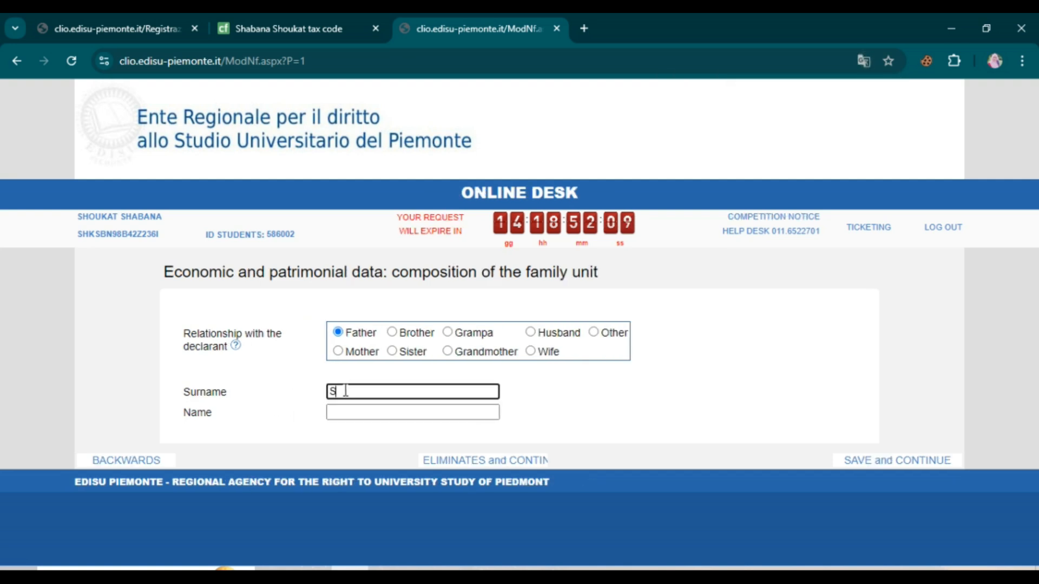
pyautogui.click(349, 413)
pyautogui.write('Shoukat')
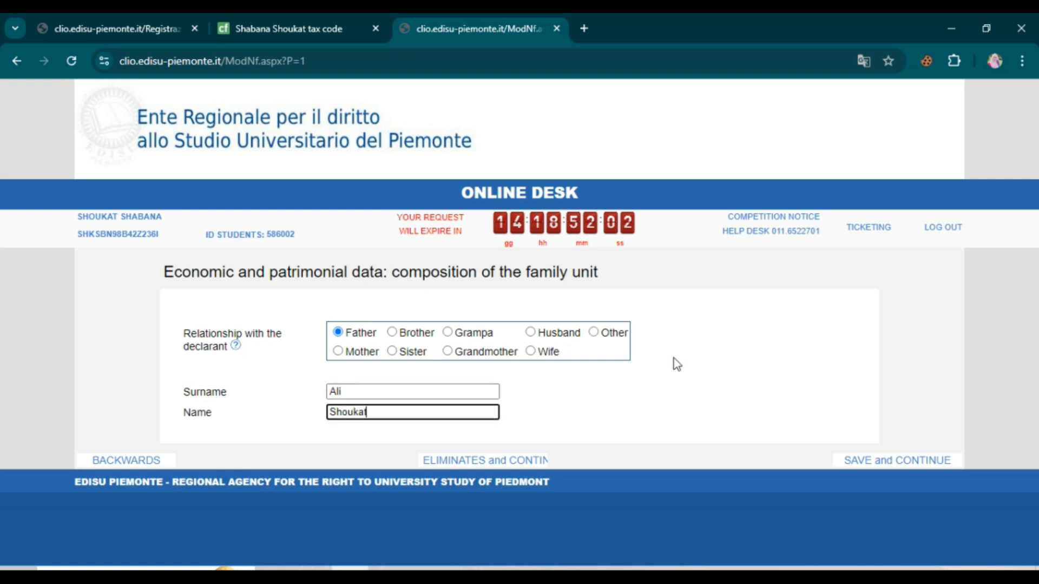
pyautogui.click(878, 464)
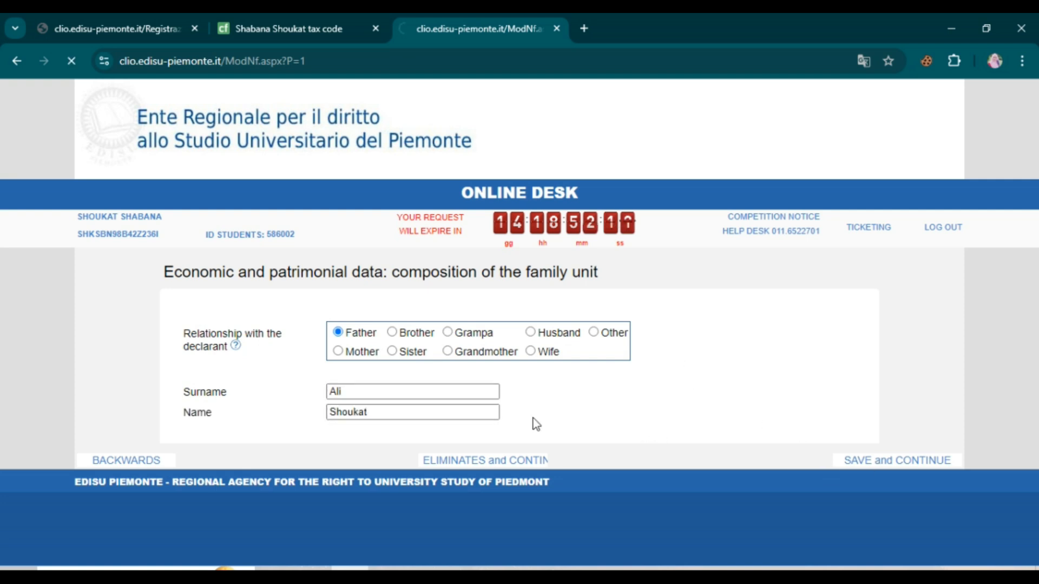
# Add the mother as a second family component with her surname and save her.
pyautogui.scroll(-2, 553, 416)
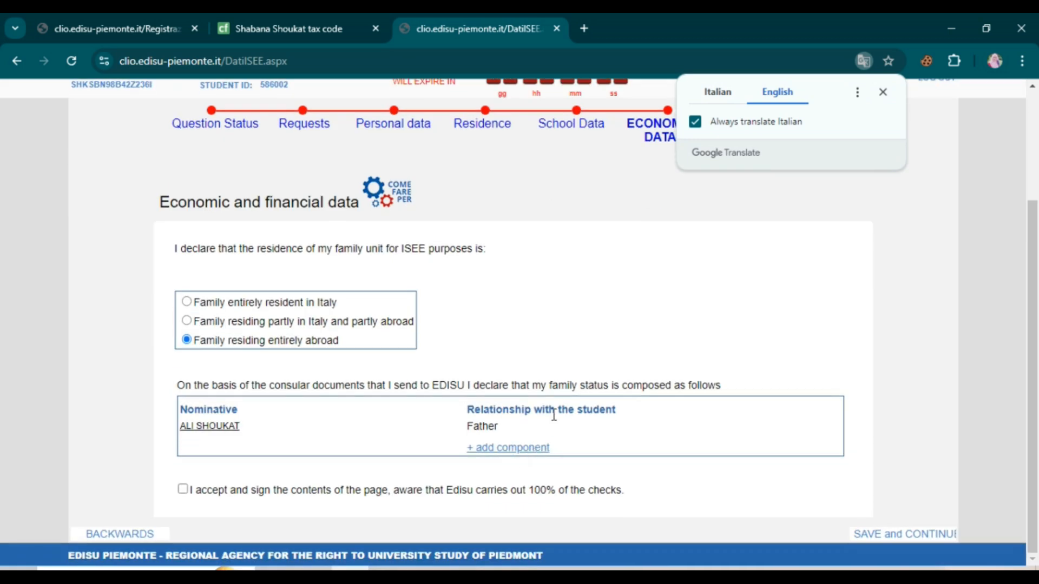
pyautogui.click(503, 448)
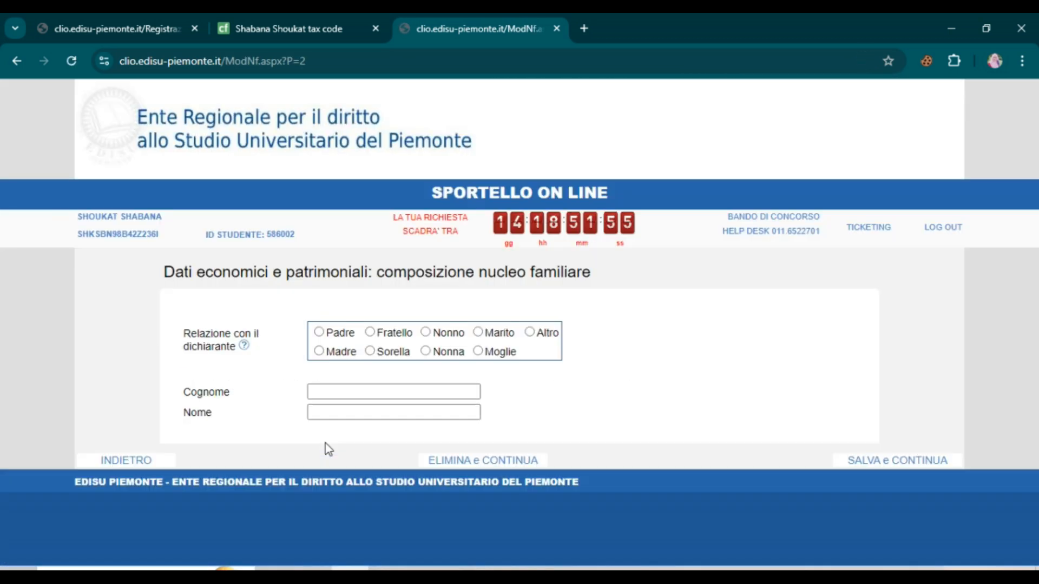
pyautogui.rightClick(654, 345)
pyautogui.click(329, 353)
pyautogui.click(327, 388)
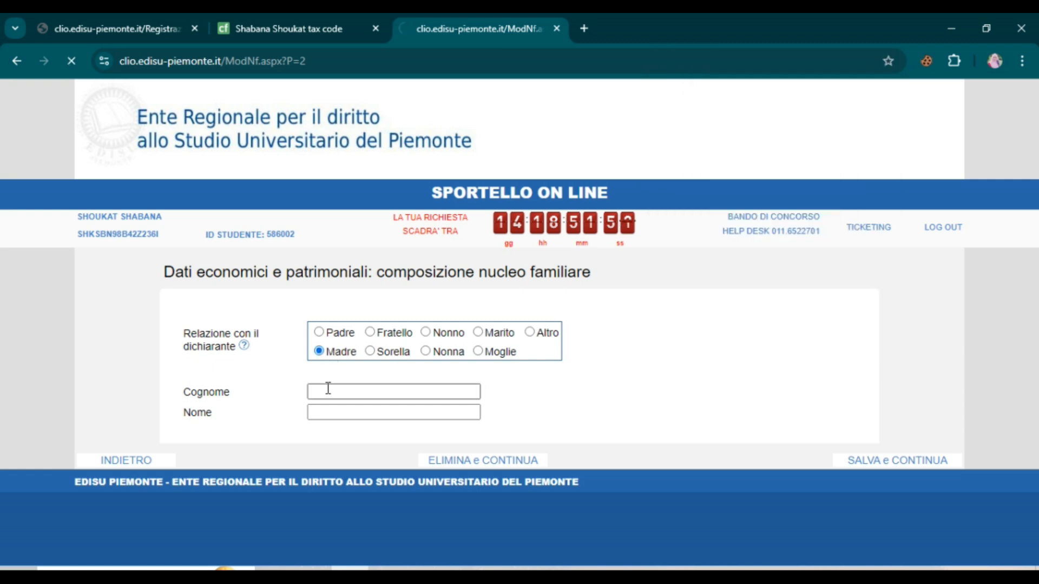
pyautogui.click(344, 395)
pyautogui.write('Shabana')
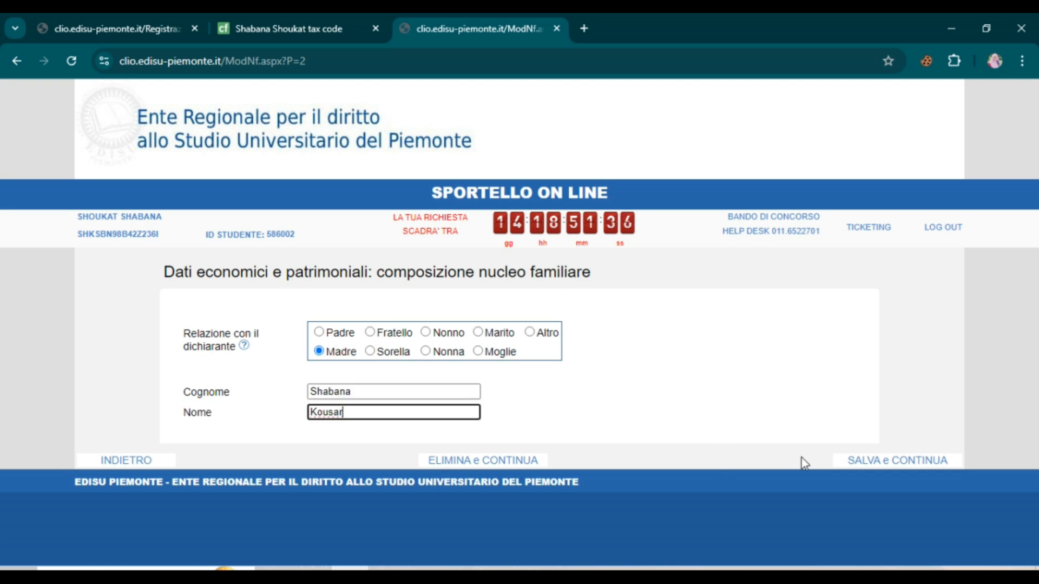
pyautogui.click(868, 459)
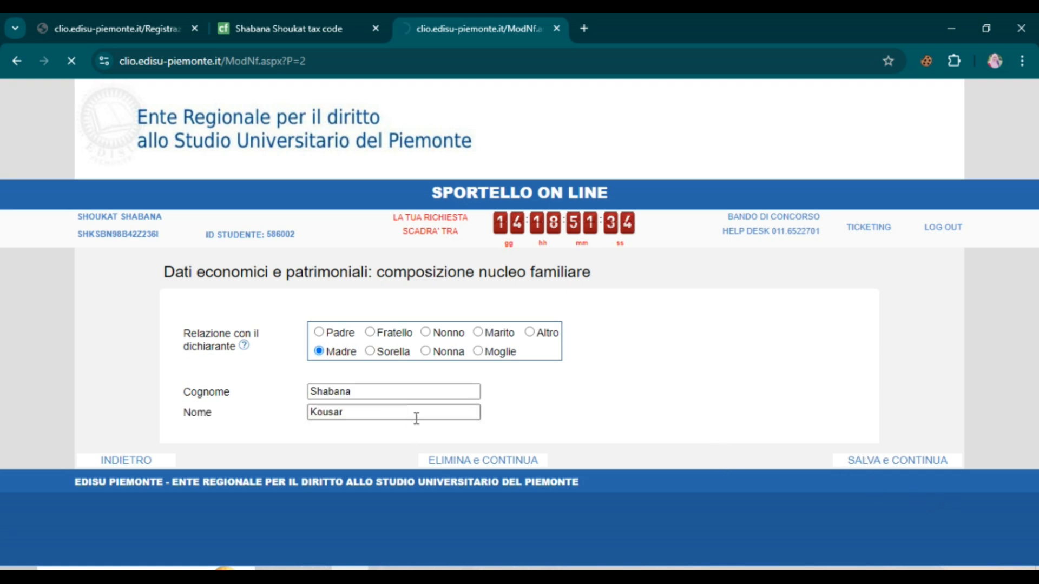
pyautogui.scroll(-3, 415, 439)
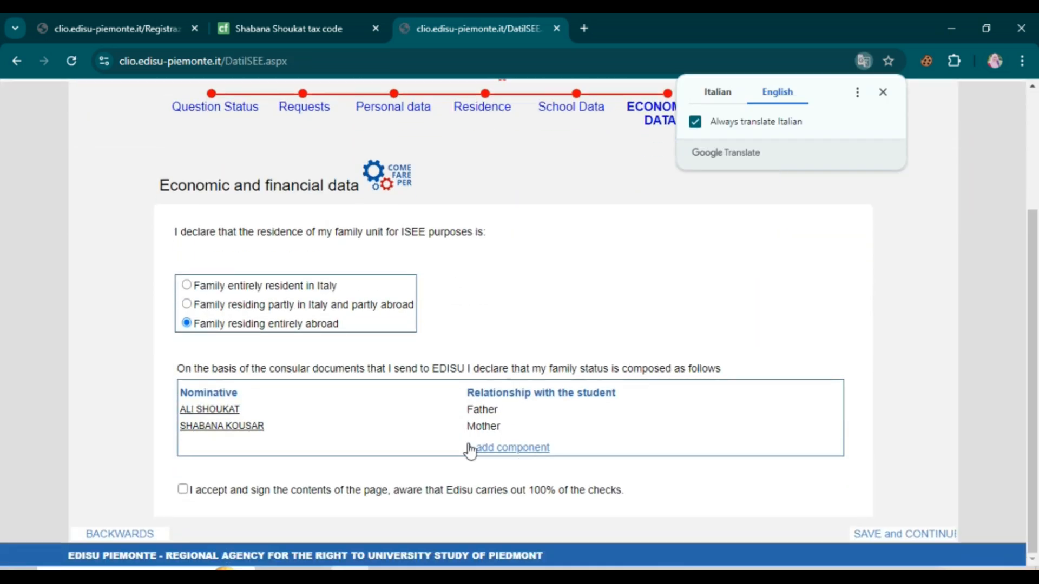
# Sign and save the residence data, then commit to sending foreign consular documents and accept the payments page.
pyautogui.click(183, 489)
pyautogui.click(889, 534)
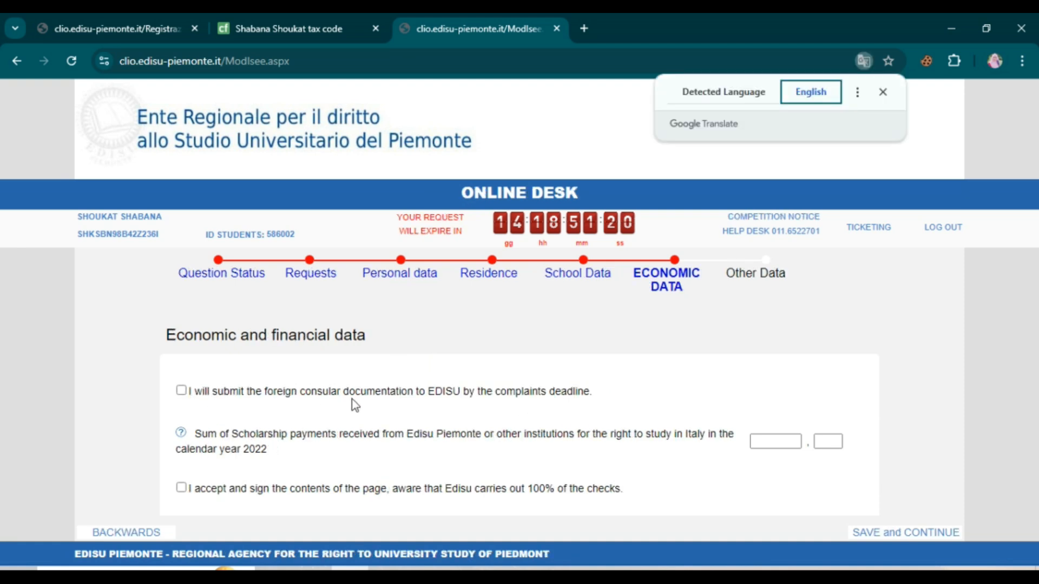
pyautogui.click(181, 391)
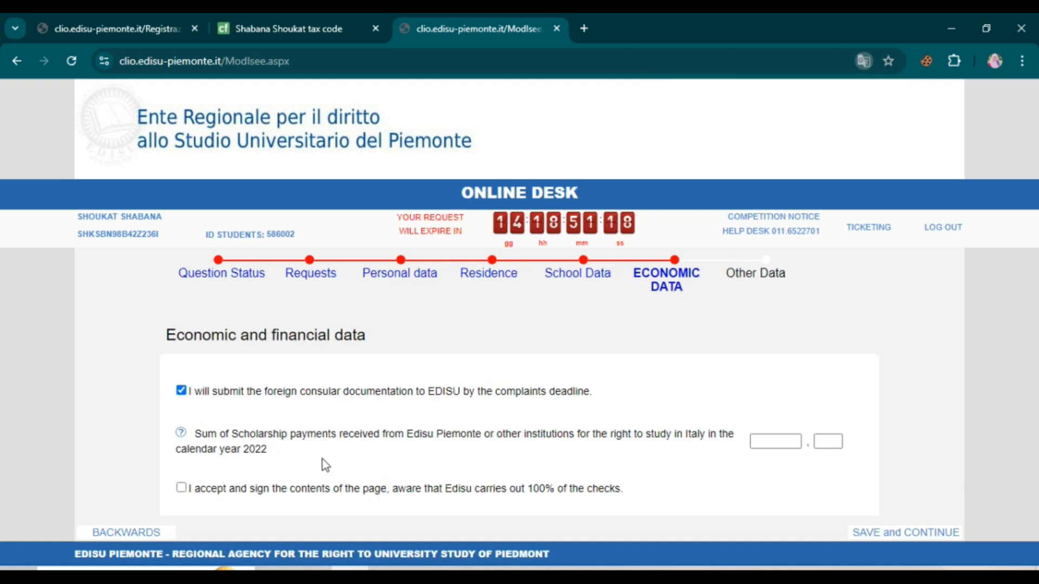
pyautogui.click(181, 489)
# Declare 0,00 in prior scholarship payments and save the page.
pyautogui.click(899, 532)
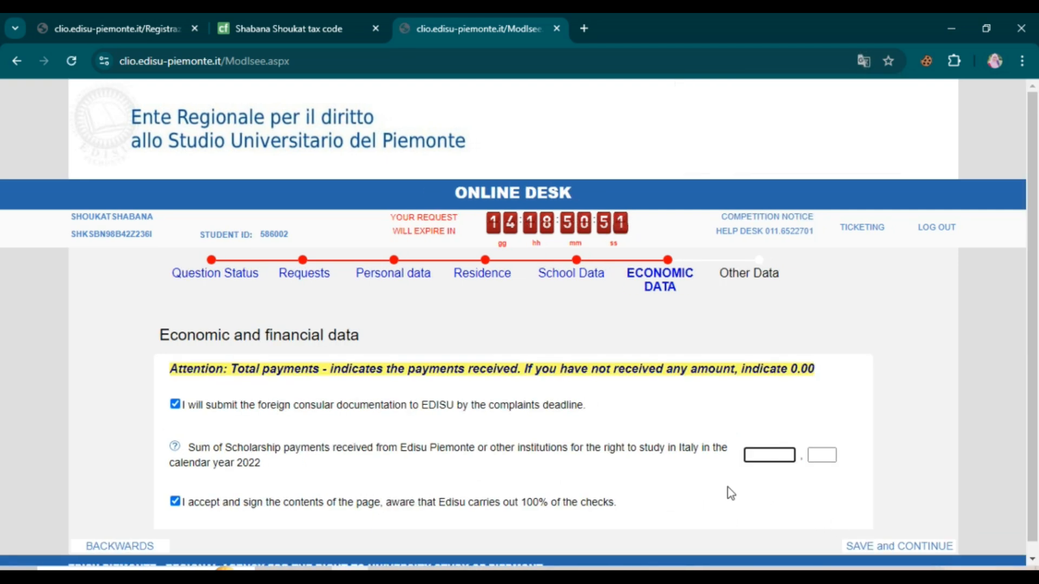
pyautogui.write('0')
pyautogui.click(818, 460)
pyautogui.write('00')
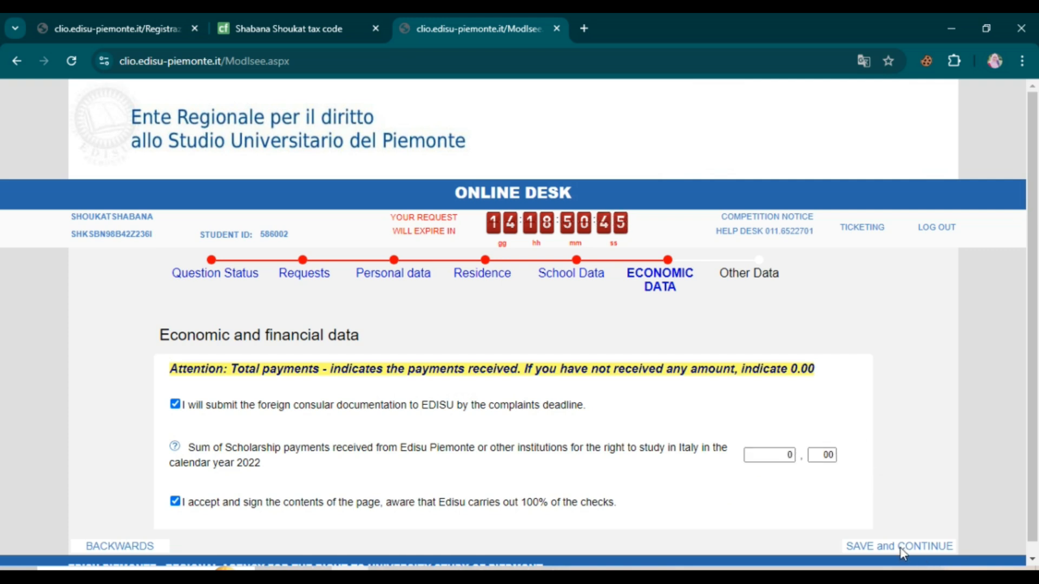
pyautogui.click(900, 549)
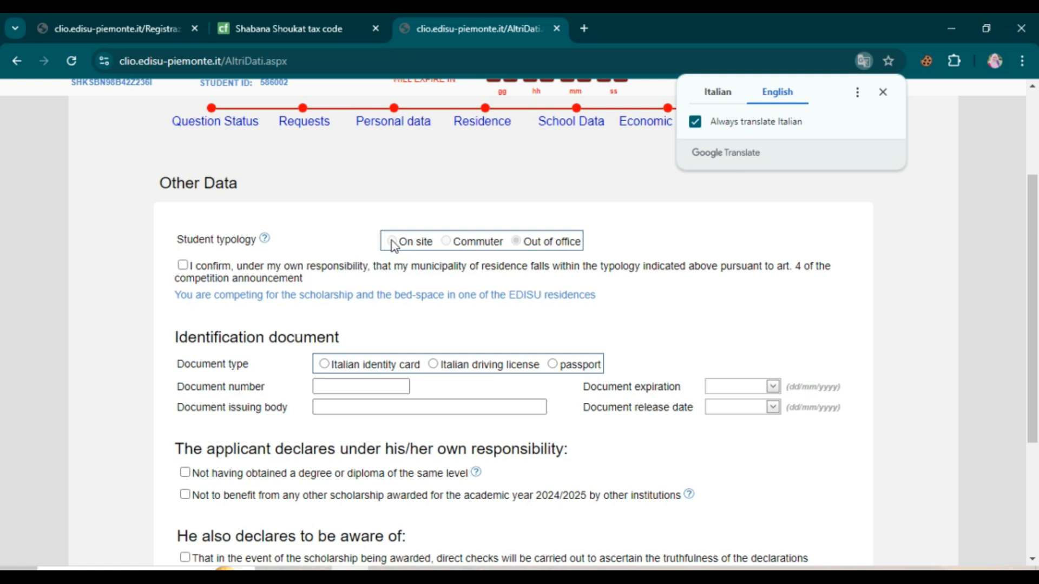
# Confirm the residence typology and choose passport, entering its number and issuing authority Republic of Pakistan.
pyautogui.click(183, 264)
pyautogui.scroll(-3, 475, 313)
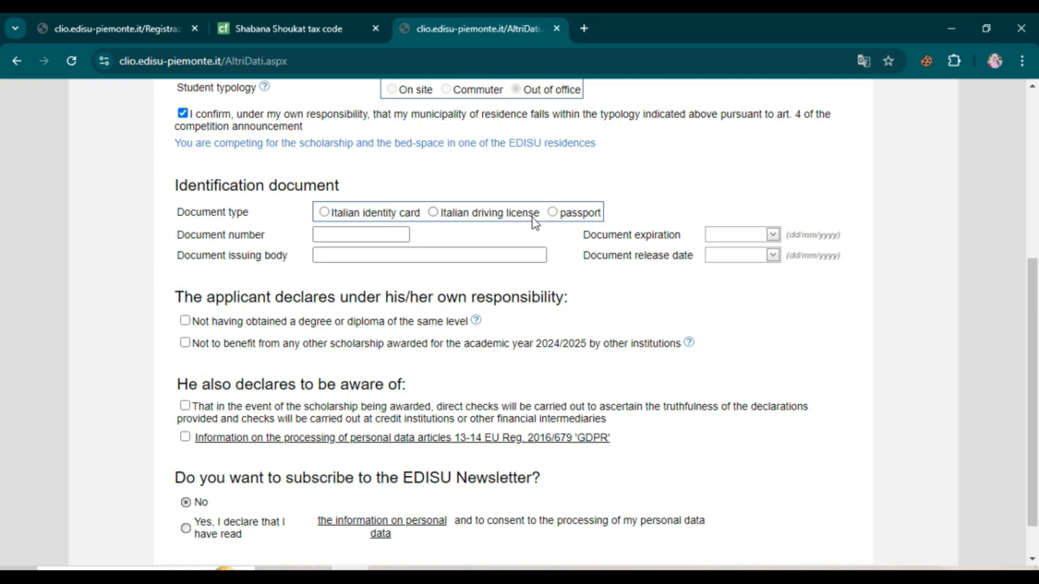
pyautogui.click(552, 213)
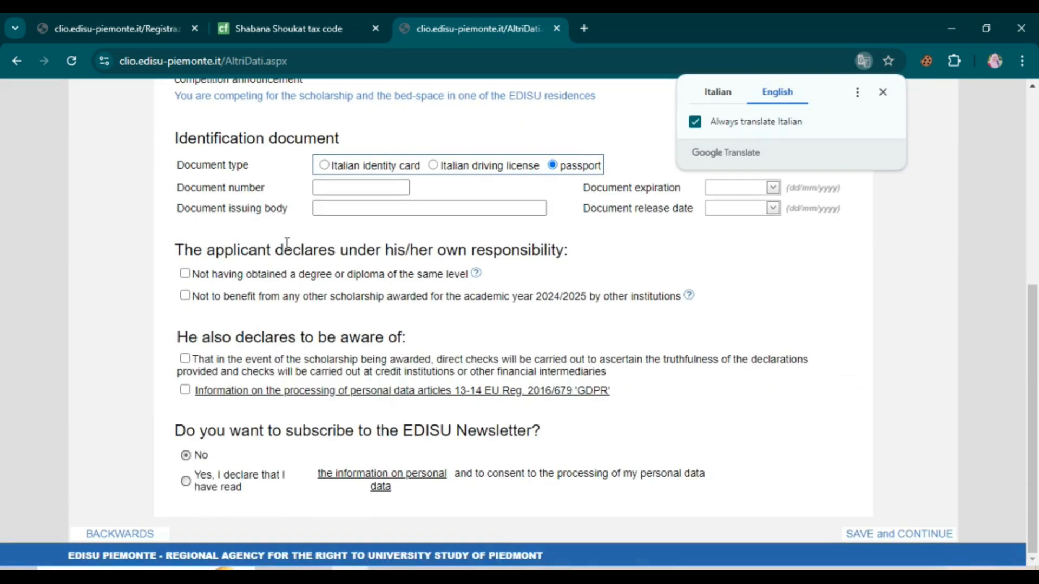
pyautogui.click(325, 188)
pyautogui.click(328, 202)
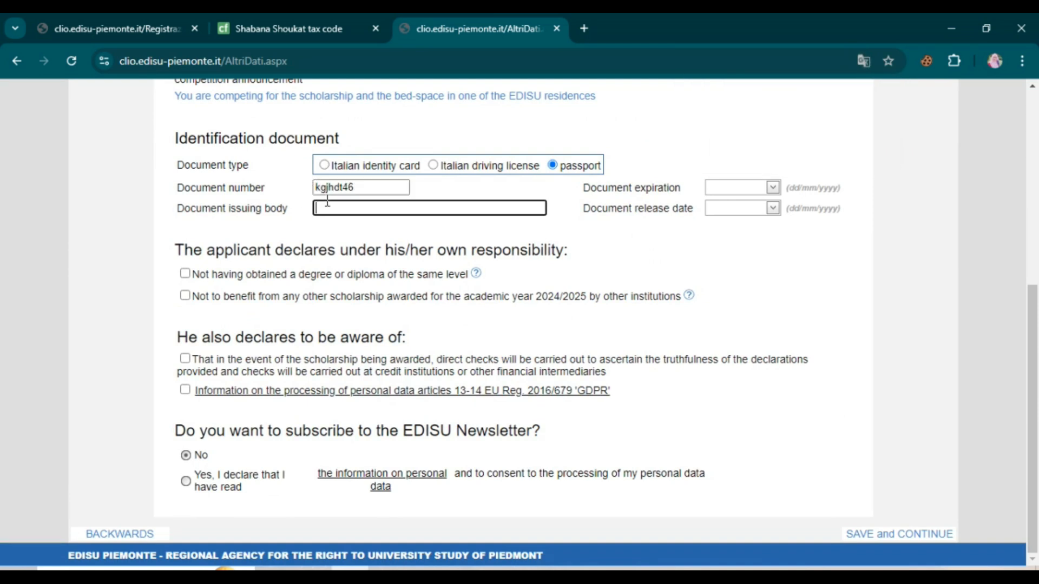
pyautogui.write('Republic of Pakistan')
# Set passport expiry 02/12/2031 and release 02/12/2023, tick the declarations, and save Other Data.
pyautogui.click(772, 188)
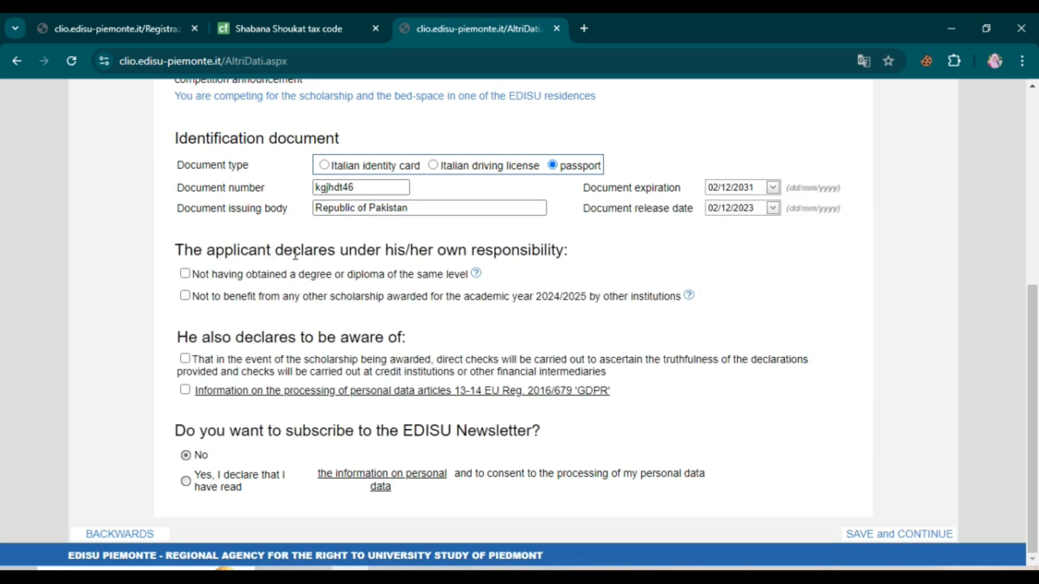
pyautogui.moveTo(295, 253); pyautogui.dragTo(179, 411)
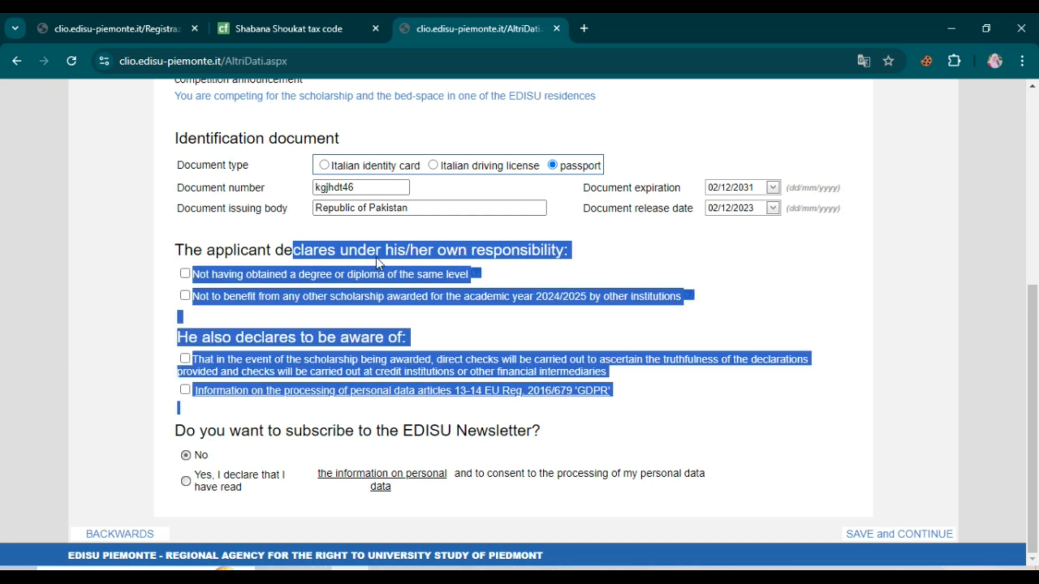
pyautogui.click(185, 275)
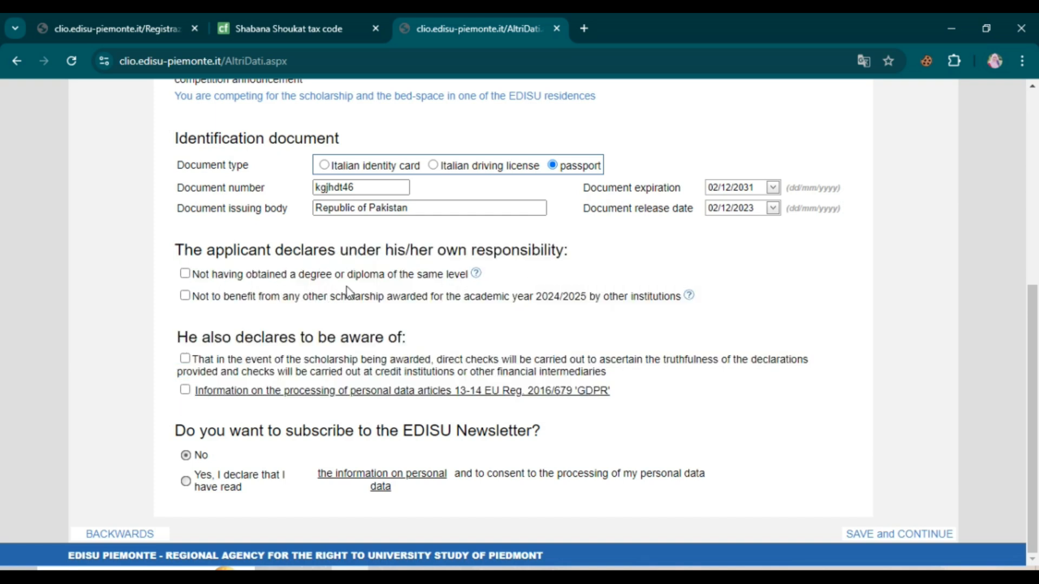
pyautogui.click(185, 274)
pyautogui.click(185, 359)
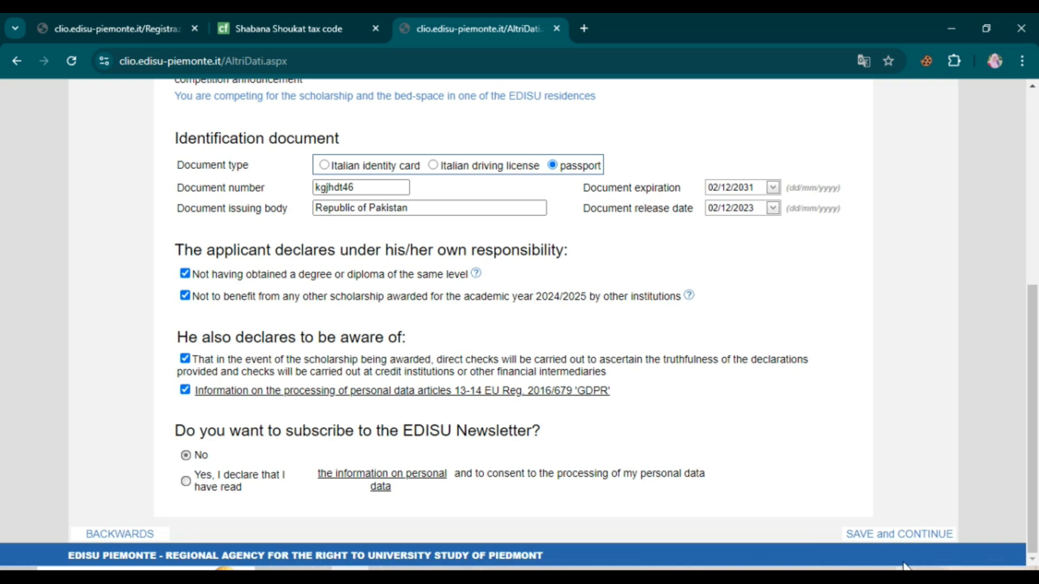
pyautogui.click(885, 537)
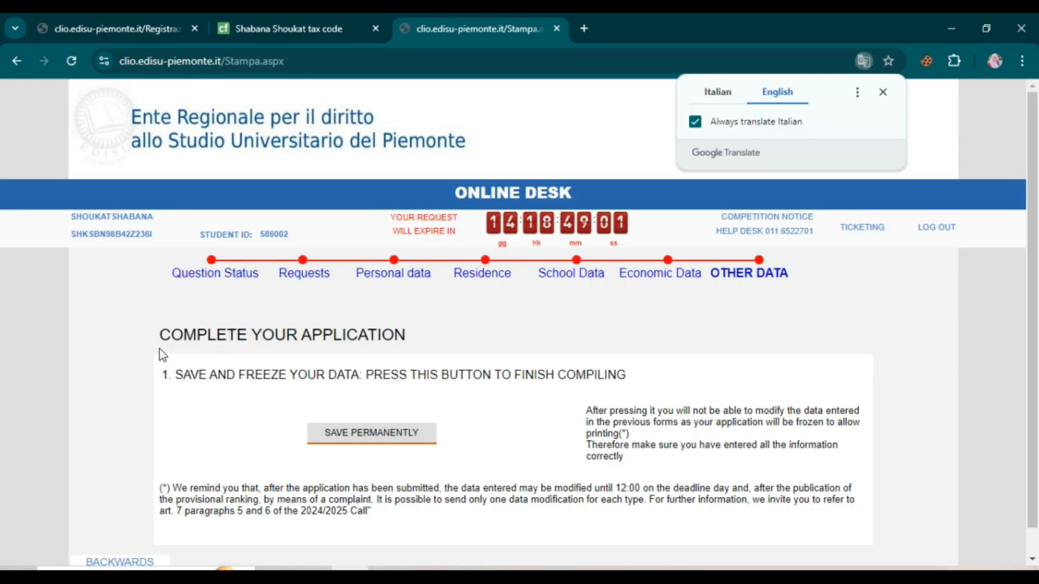
pyautogui.scroll(-1, 286, 343)
# Translate the completion page into English and permanently save the application data.
pyautogui.click(463, 289)
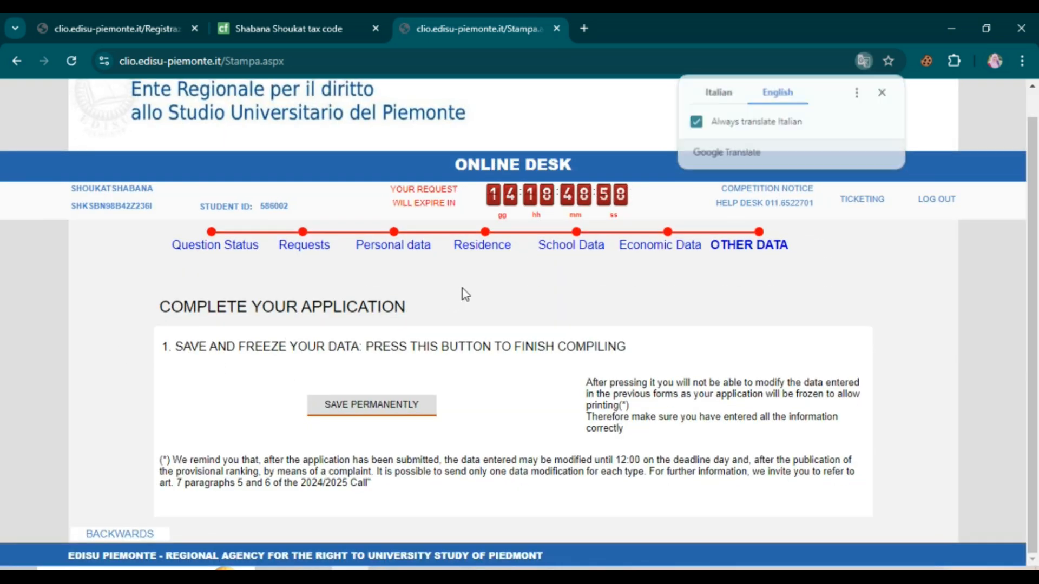
pyautogui.rightClick(462, 289)
pyautogui.scroll(-1, 568, 490)
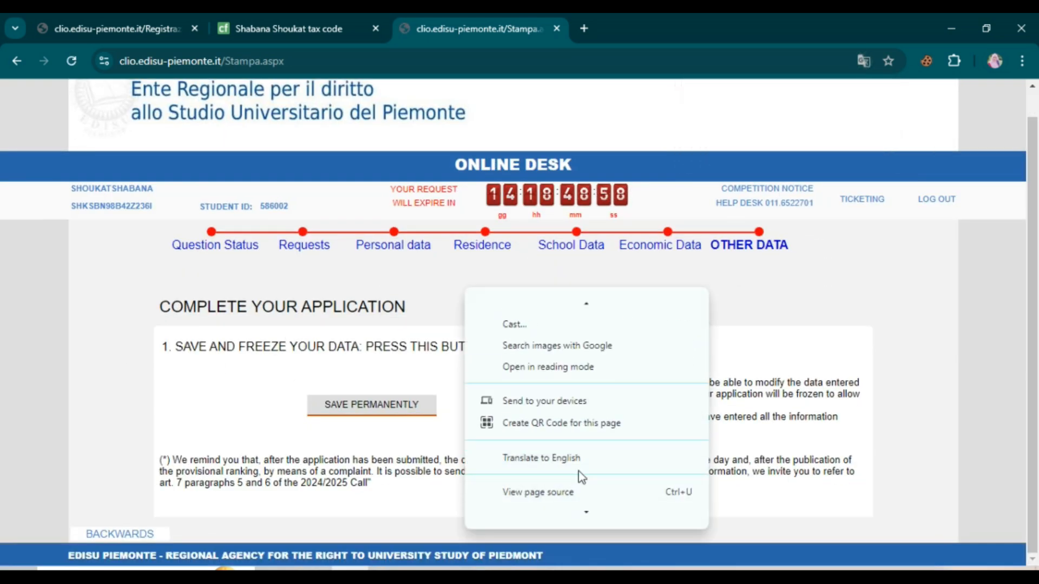
pyautogui.click(551, 458)
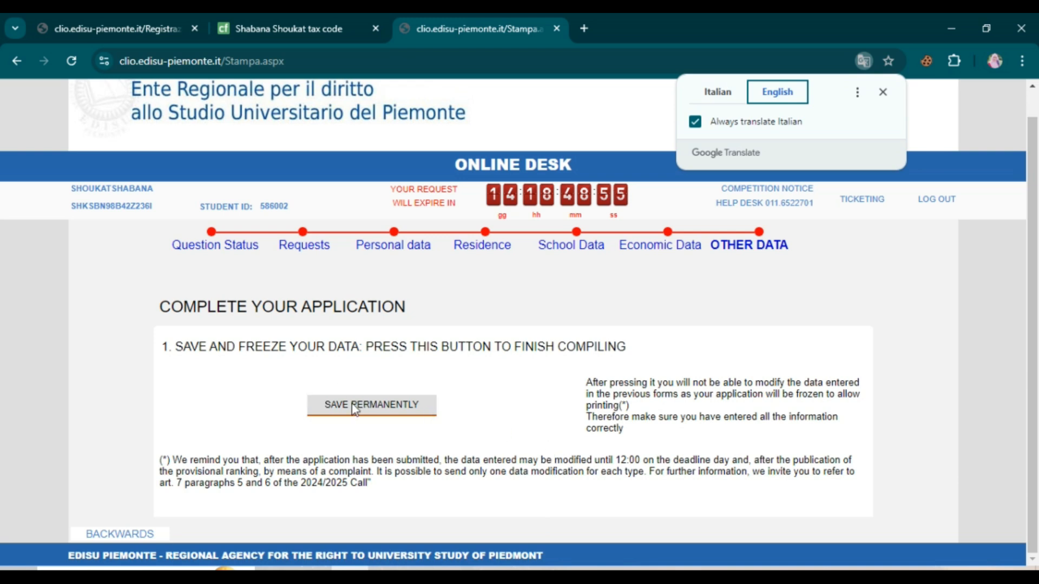
pyautogui.click(376, 410)
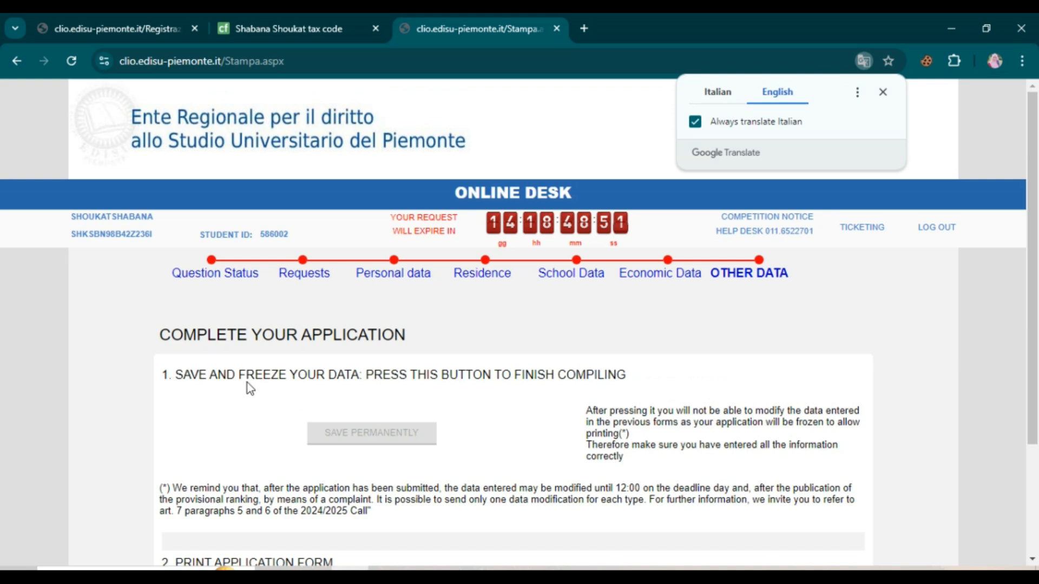
# Generate the MOD21711 application form PDF and save it to Downloads.
pyautogui.scroll(-3, 346, 406)
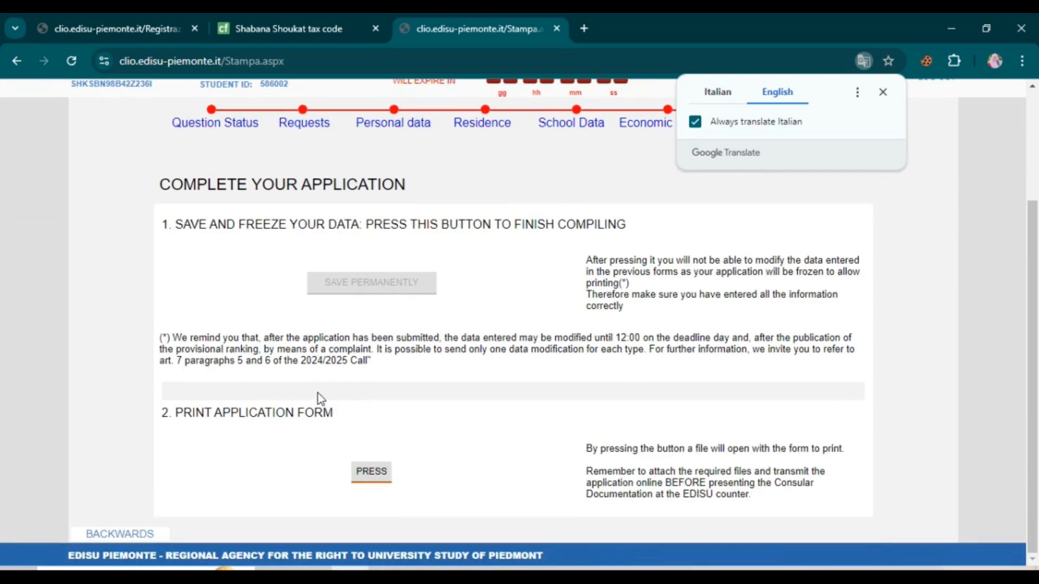
pyautogui.tripleClick(180, 416)
pyautogui.click(401, 472)
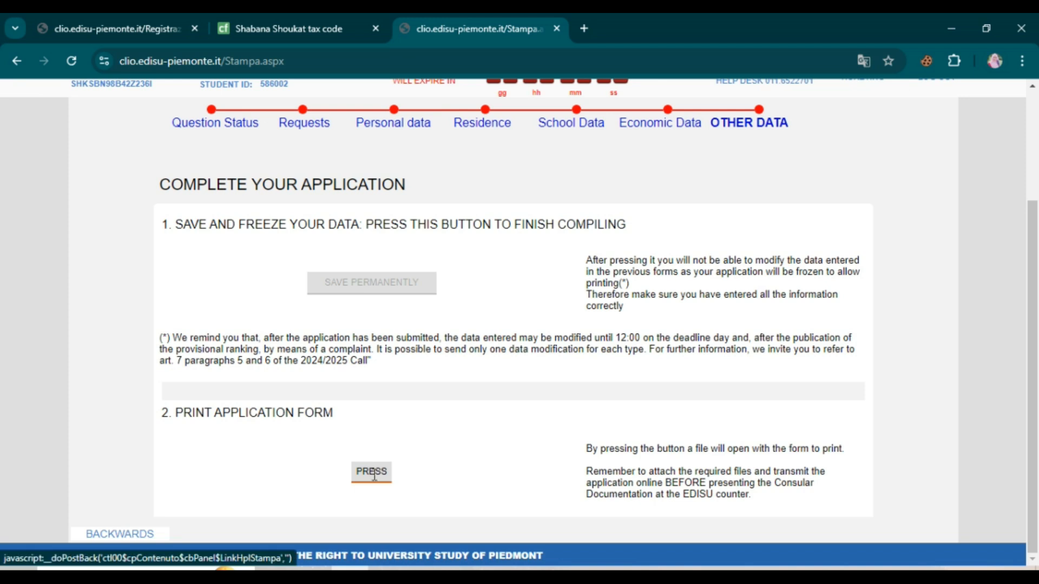
pyautogui.click(372, 472)
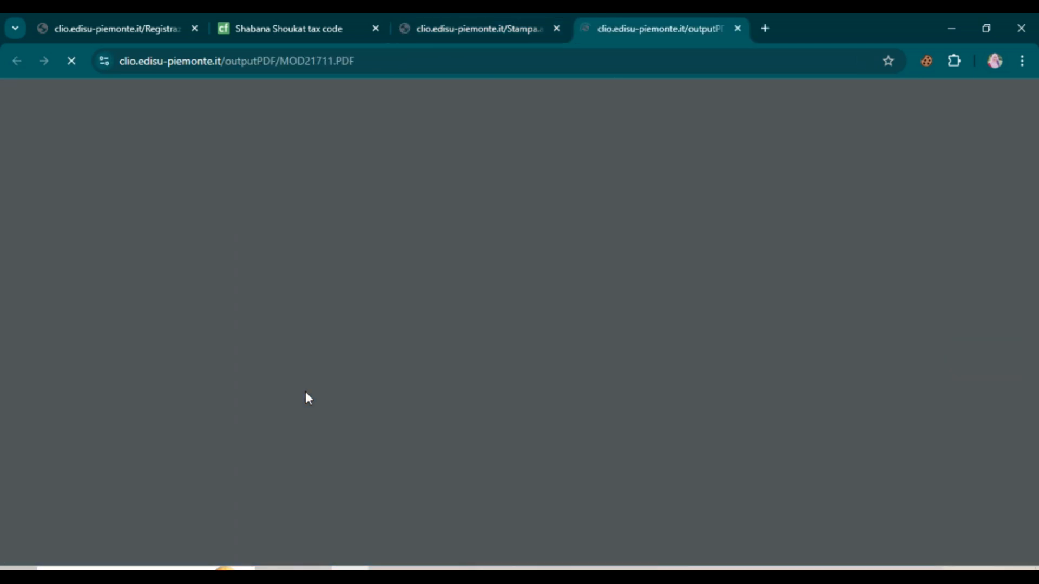
pyautogui.scroll(-7, 496, 349)
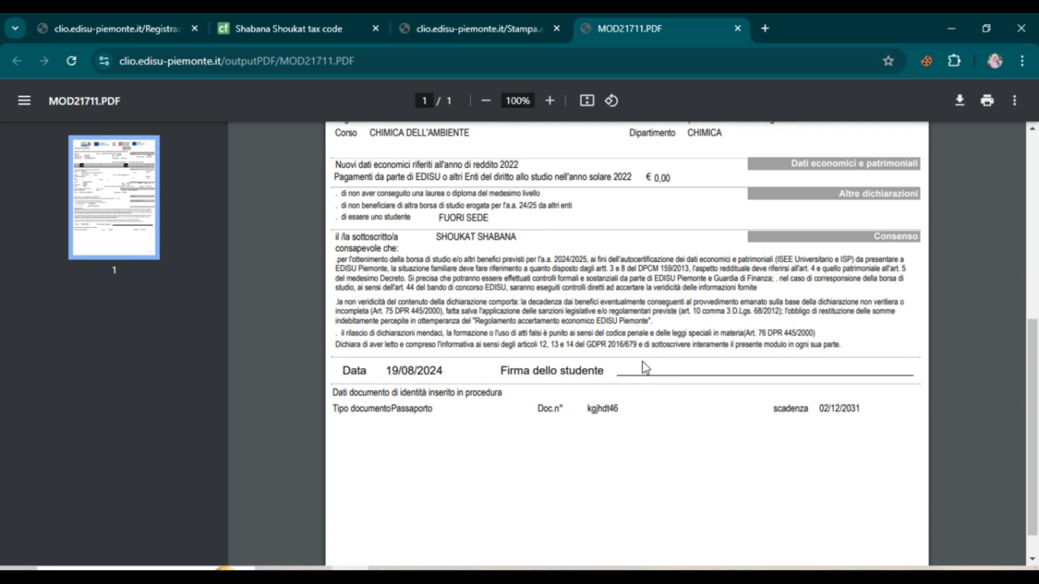
pyautogui.rightClick(667, 404)
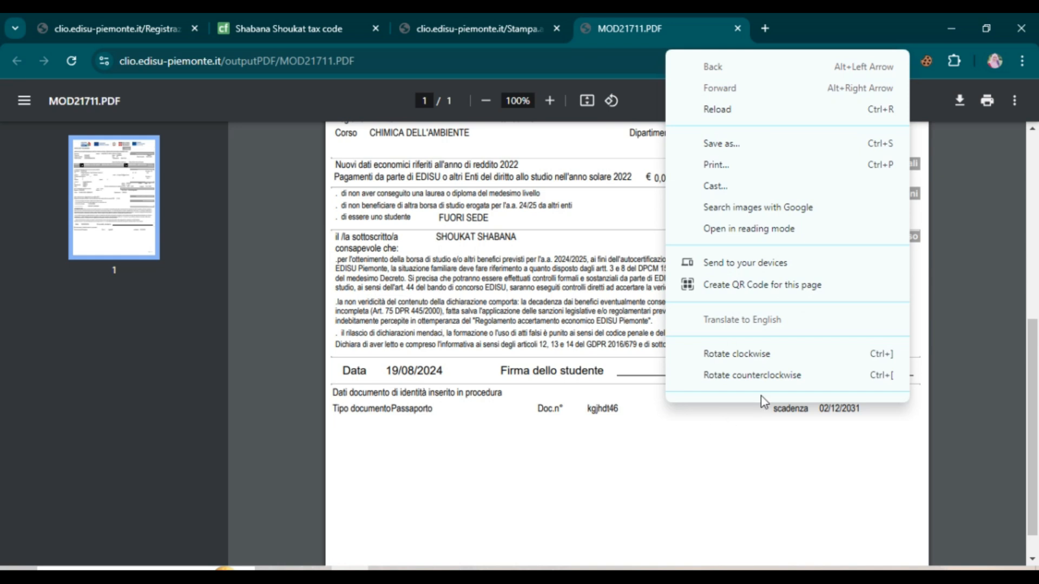
pyautogui.click(472, 220)
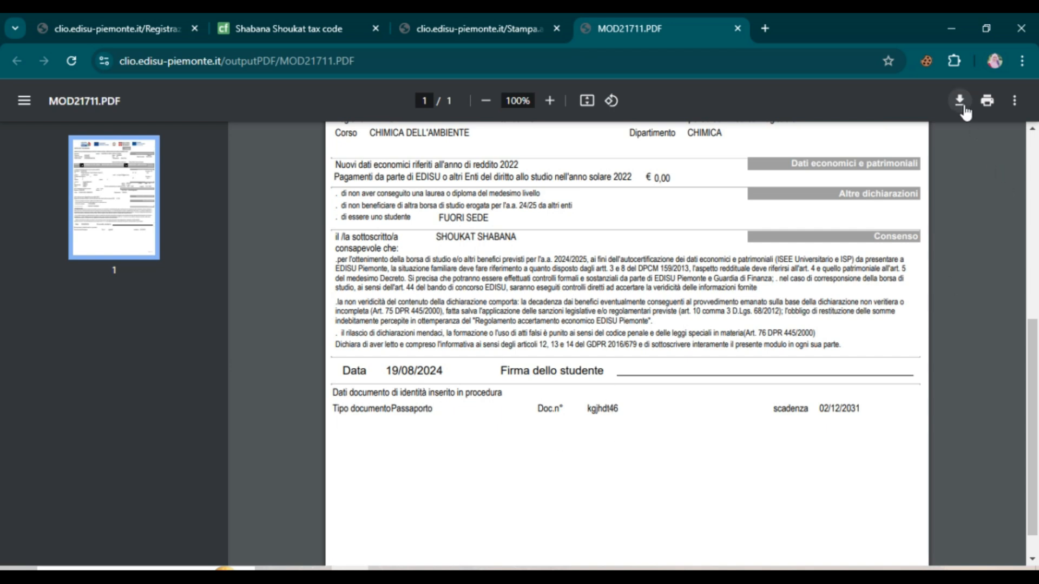
pyautogui.hotkey('ctrl', 's')
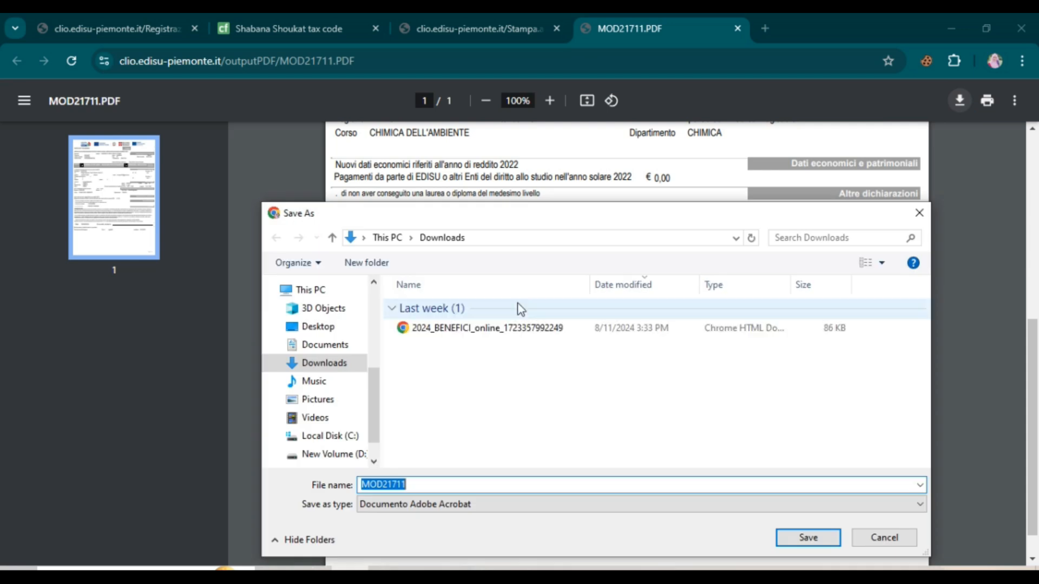
pyautogui.press('Return')
# Attach MOD21711 from Downloads as the signed application form.
pyautogui.click(437, 29)
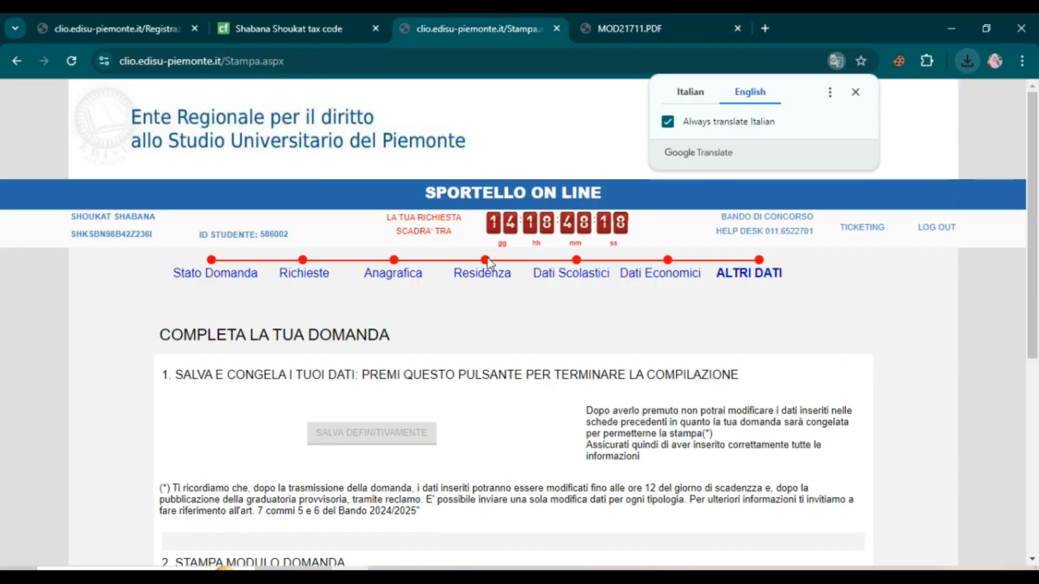
pyautogui.scroll(-5, 522, 347)
pyautogui.moveTo(179, 351); pyautogui.dragTo(376, 366)
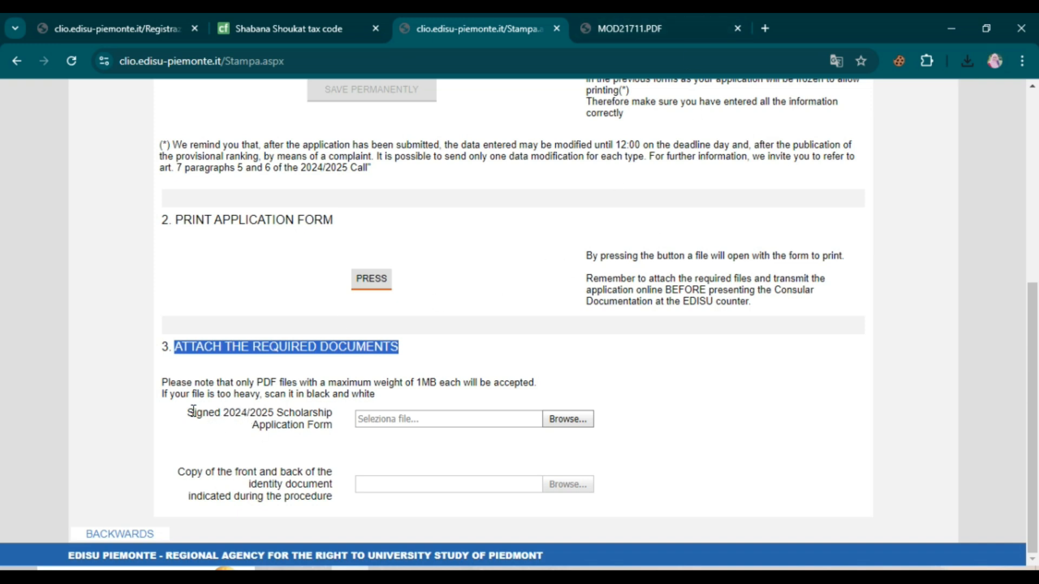
pyautogui.moveTo(190, 413); pyautogui.dragTo(274, 418)
pyautogui.click(568, 420)
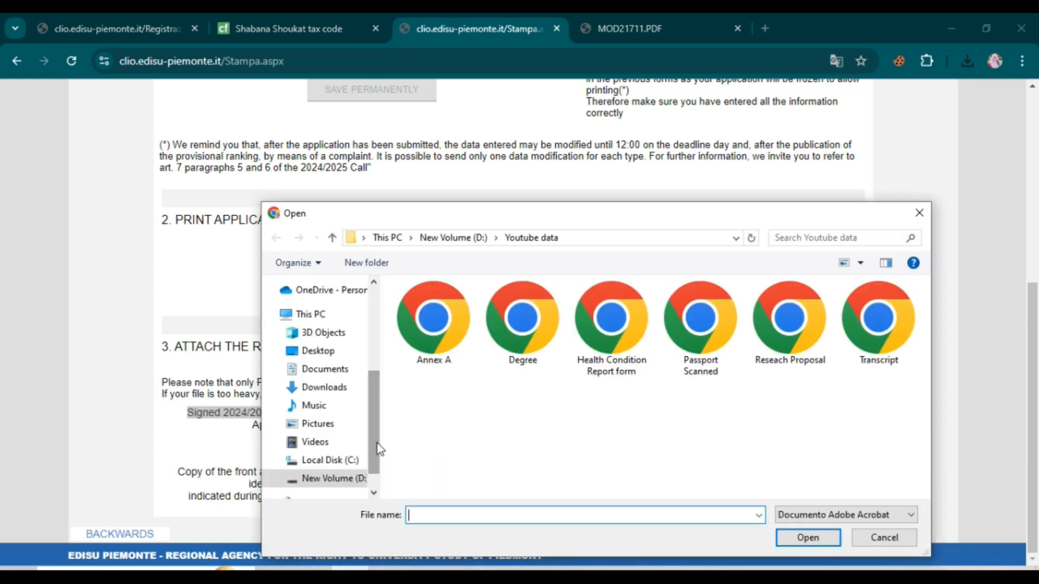
pyautogui.click(324, 387)
pyautogui.click(433, 328)
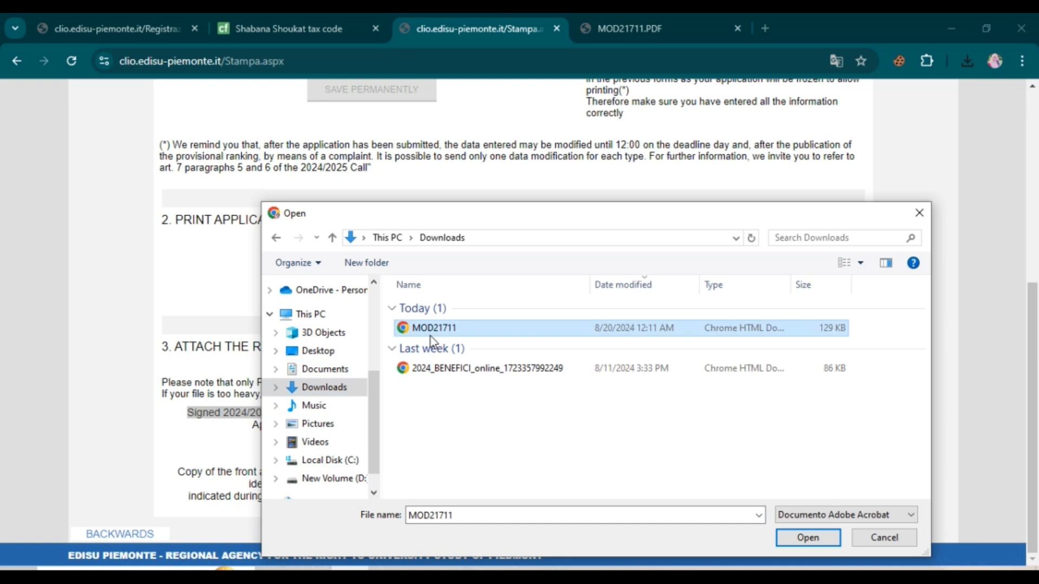
pyautogui.click(808, 538)
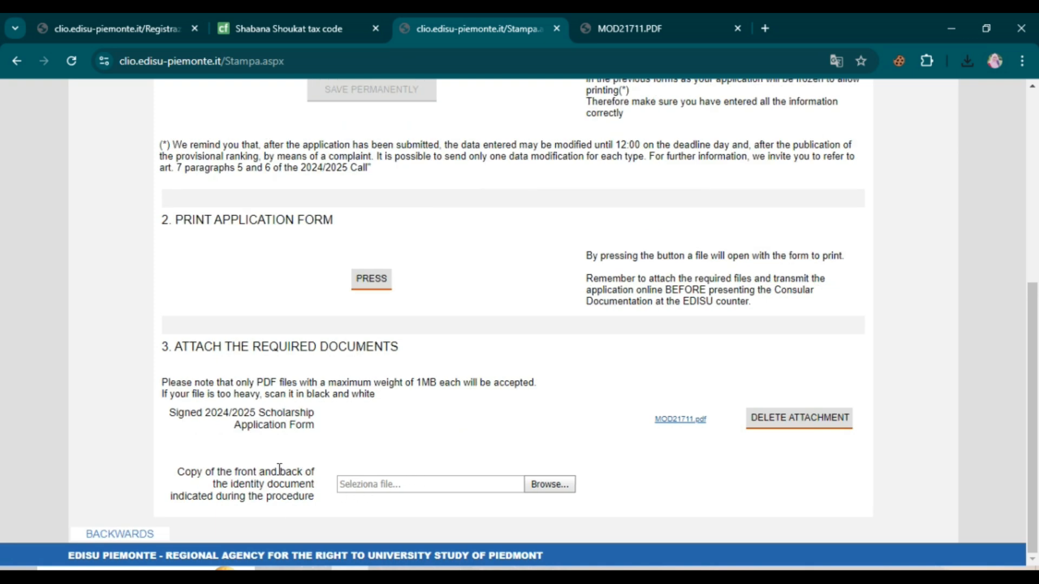
# Attach Passport Scanned from D:\Youtube data as the identity document copy.
pyautogui.moveTo(174, 473); pyautogui.dragTo(321, 488)
pyautogui.click(550, 485)
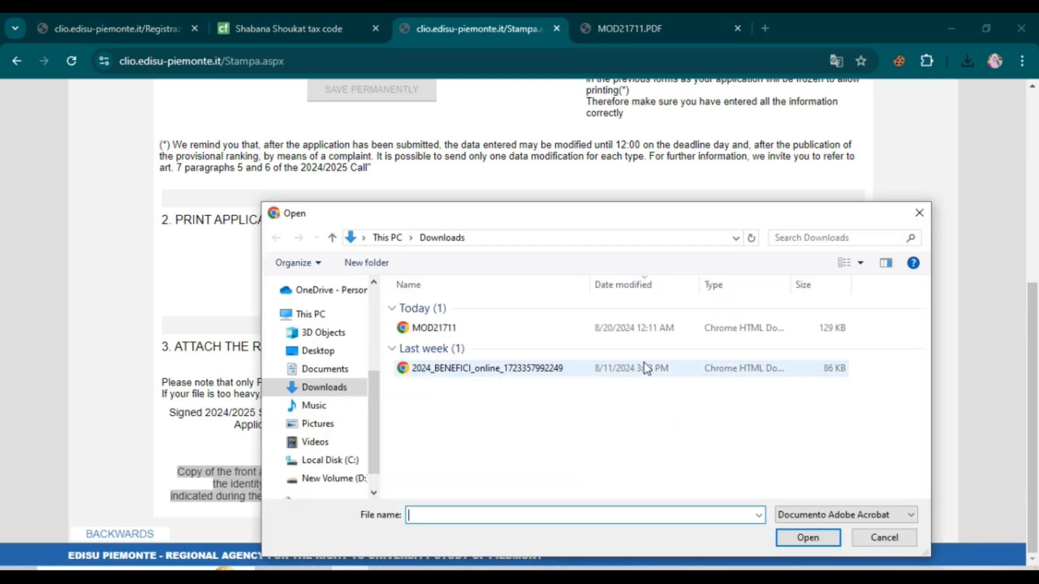
pyautogui.scroll(-1, 346, 471)
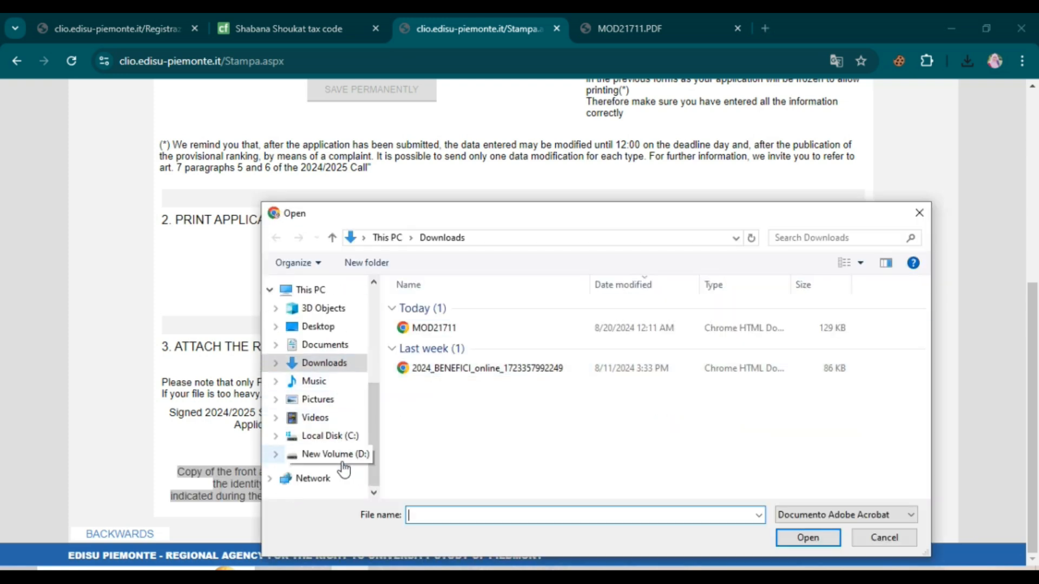
pyautogui.click(319, 454)
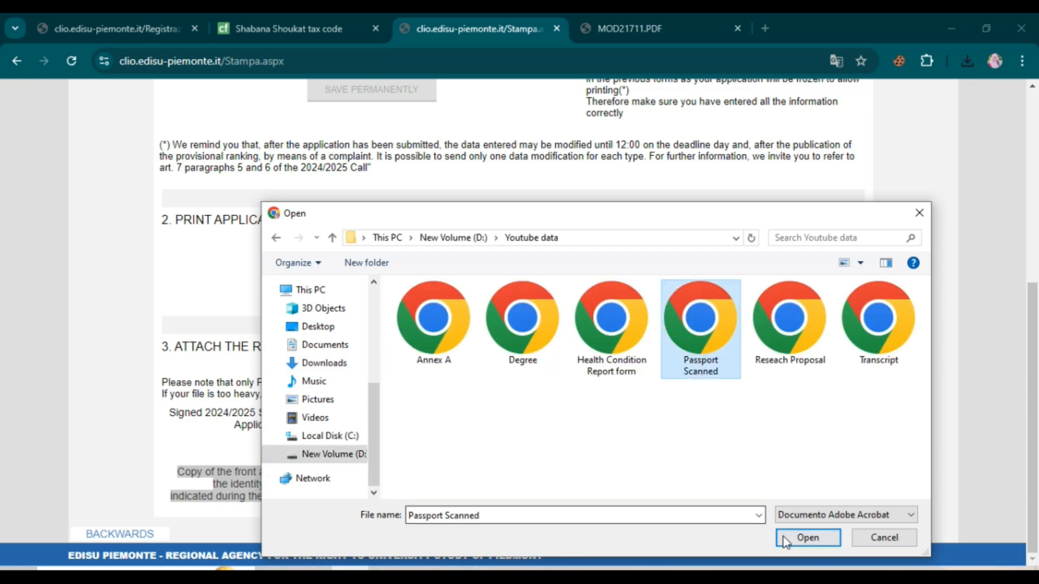
pyautogui.click(808, 538)
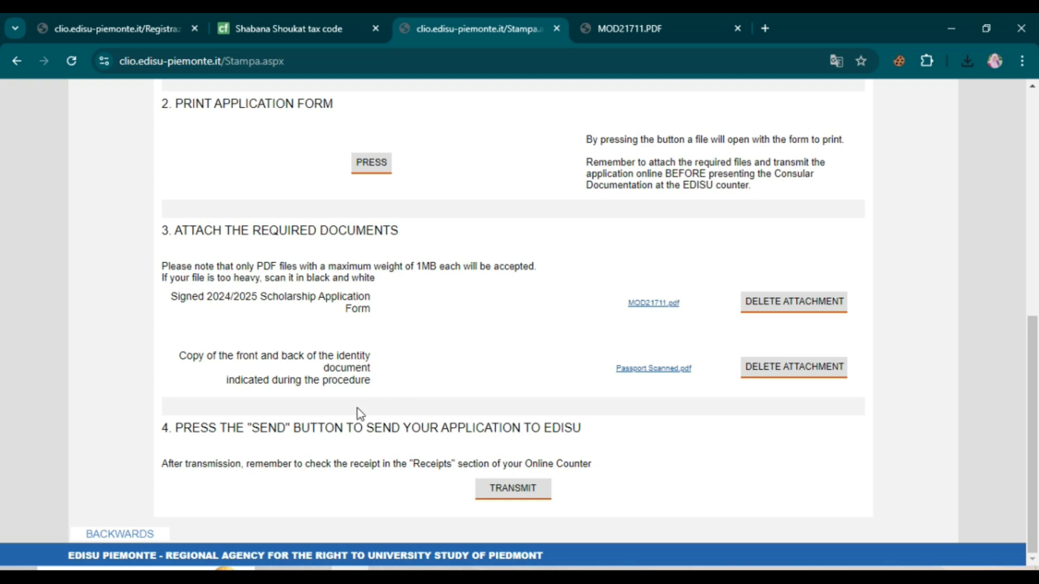
pyautogui.moveTo(175, 427); pyautogui.dragTo(591, 466)
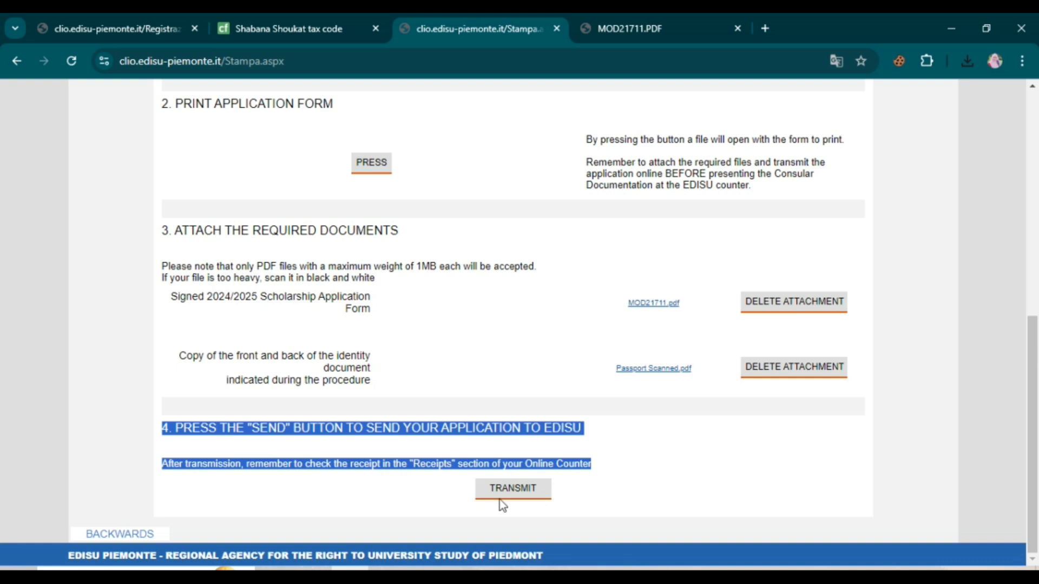
pyautogui.scroll(6, 355, 429)
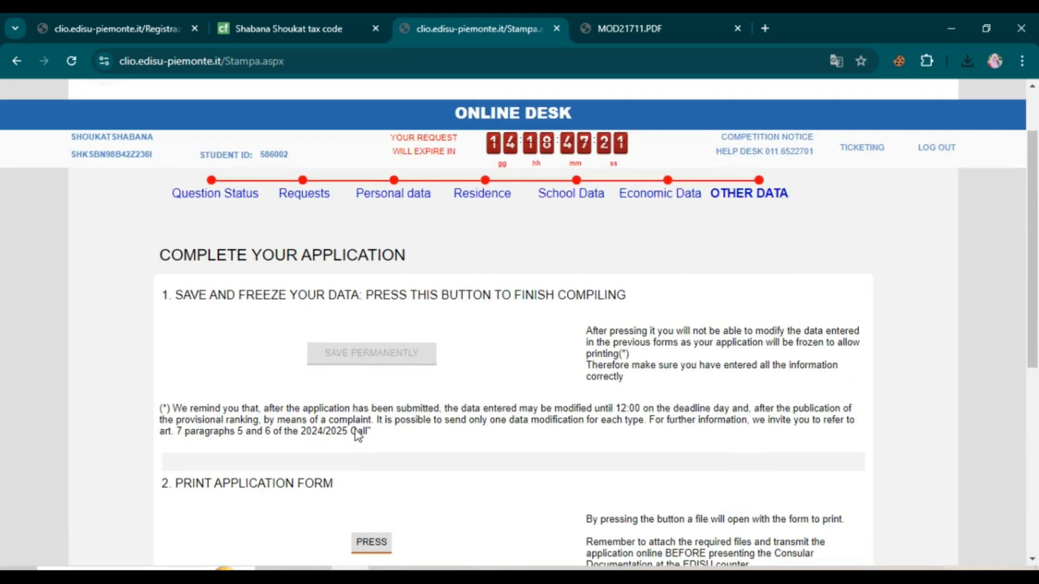
pyautogui.scroll(2, 355, 430)
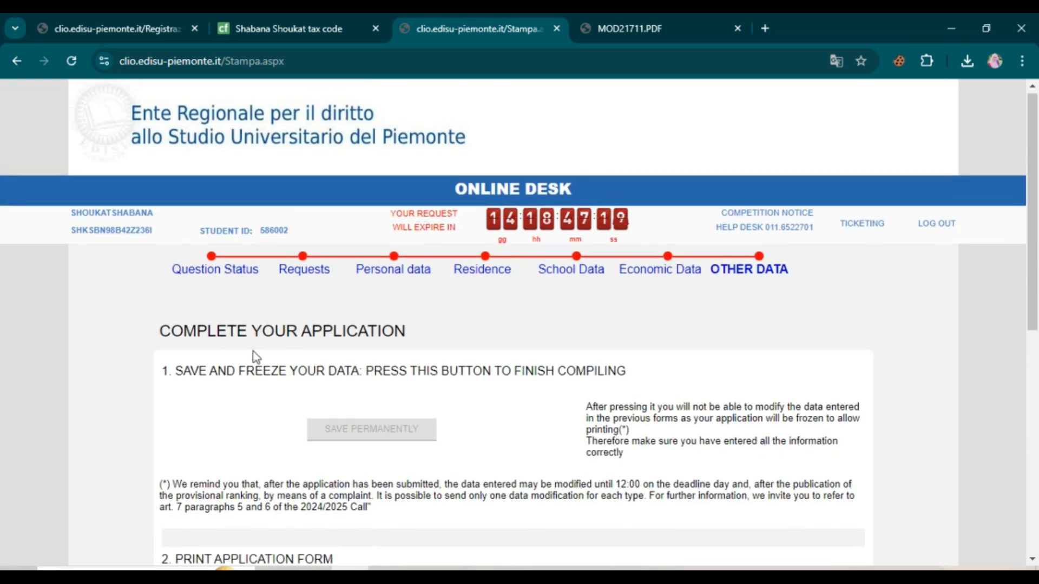
pyautogui.scroll(-7, 299, 340)
pyautogui.click(665, 490)
pyautogui.scroll(7, 655, 487)
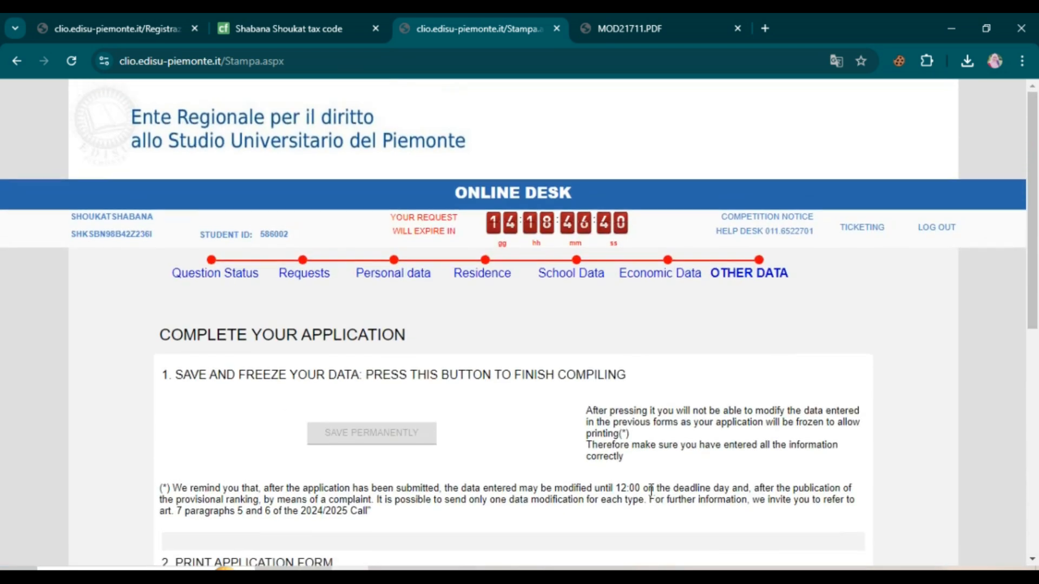